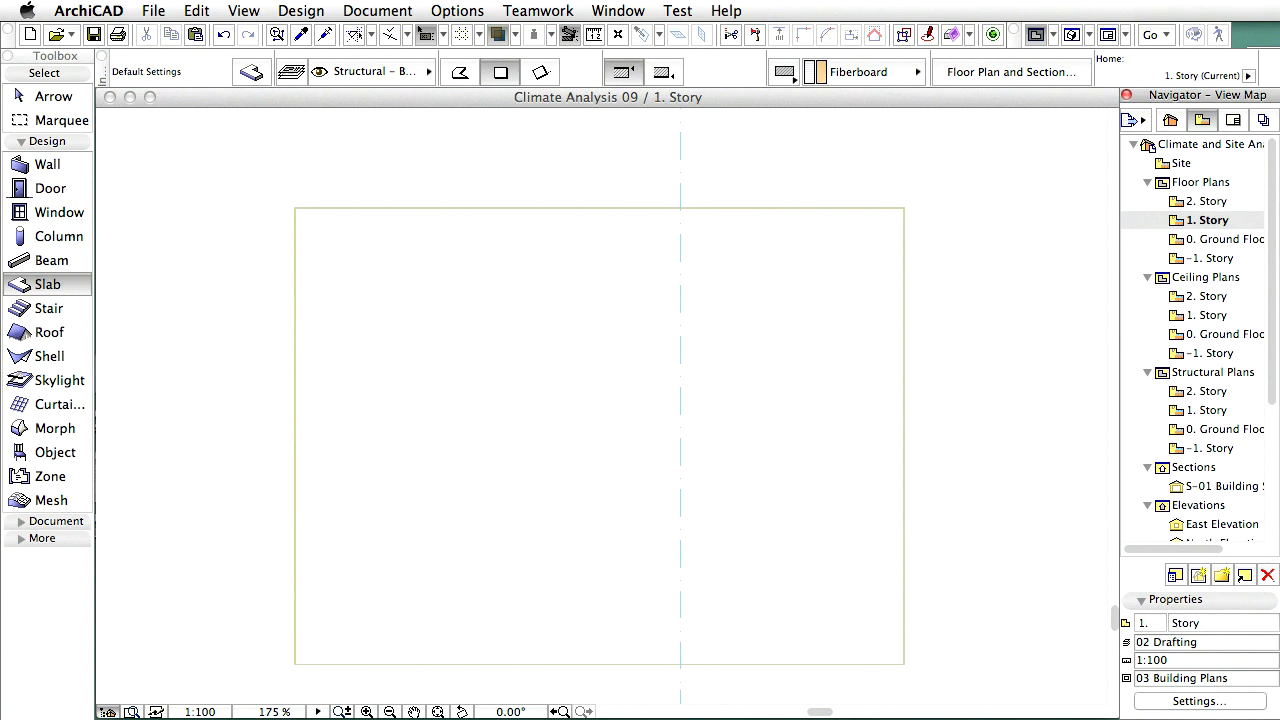
# - Draw a rectangular Fiberboard slab on 1. Story, covering the full building outline from corner to opposite corner
pyautogui.click(295, 208)
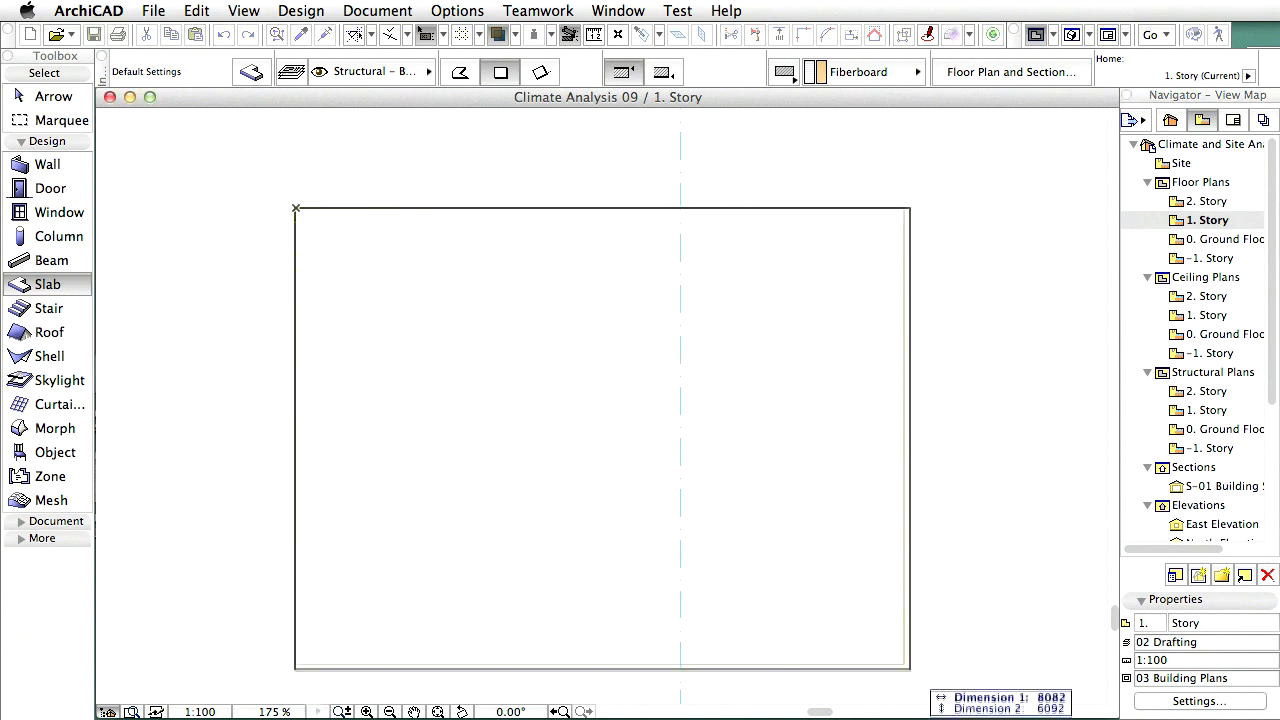
pyautogui.click(903, 663)
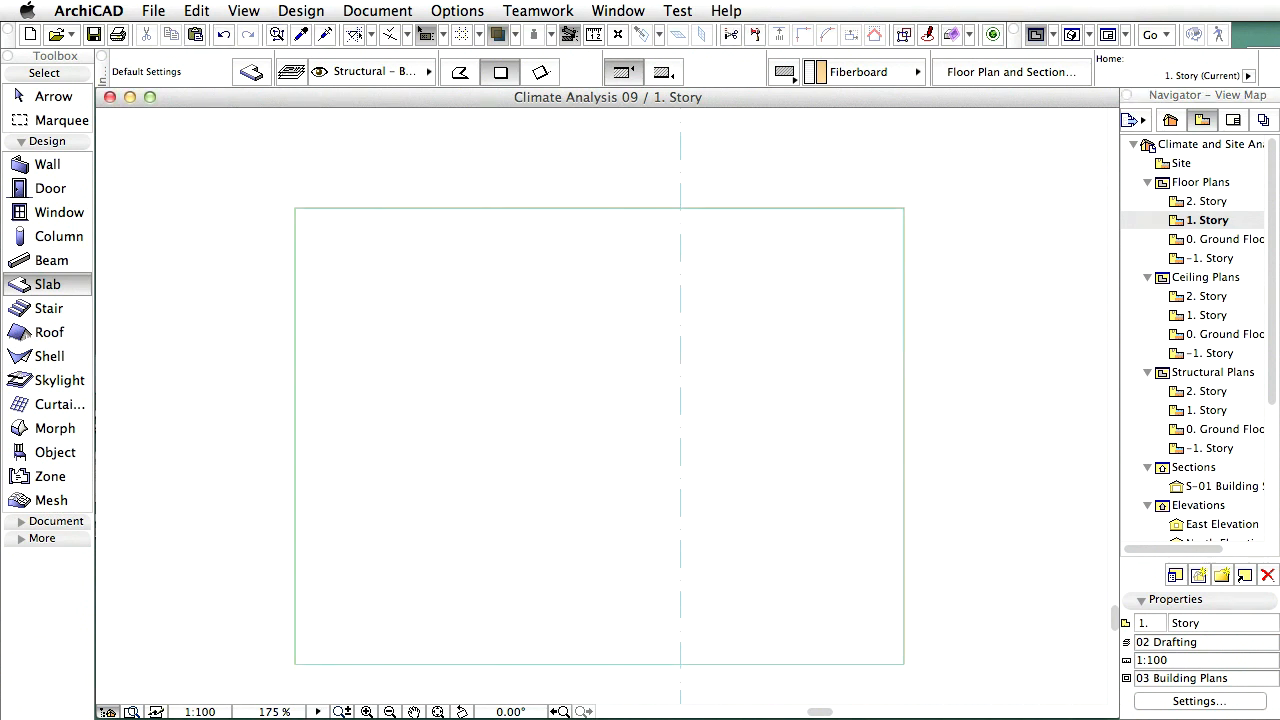
# - Place a zone named Residential, number 010, inside the walls on the ground floor plan
pyautogui.doubleClick(1224, 239)
pyautogui.click(50, 476)
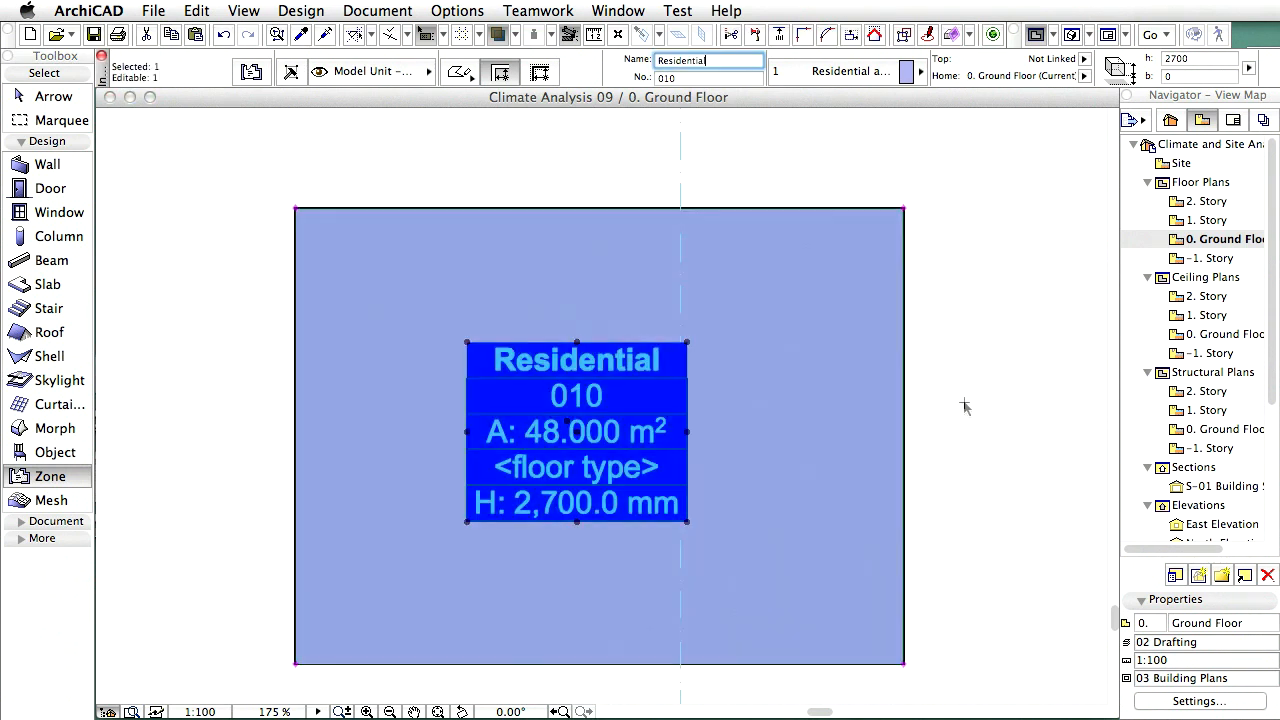
pyautogui.press('Escape')
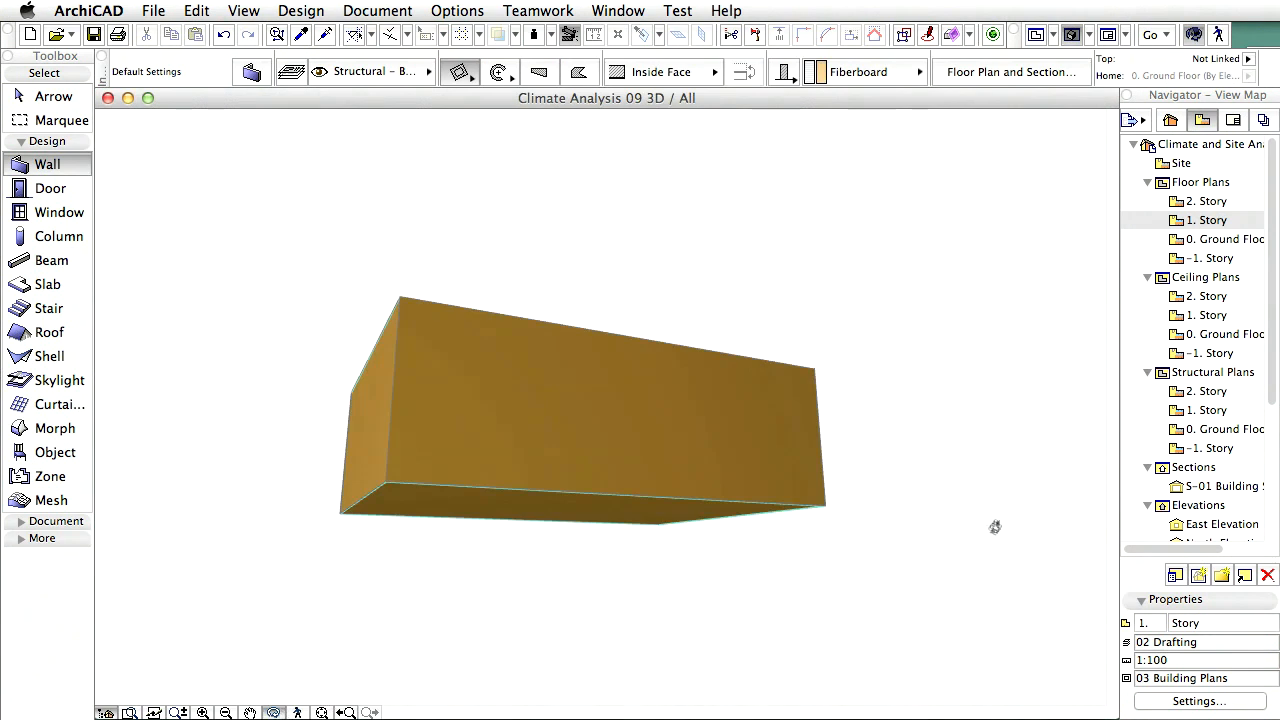
# - Add the ground floor Residential zone 010 to 001 New Thermal Block in the Energy Model Review
pyautogui.moveTo(995, 527); pyautogui.dragTo(851, 626)
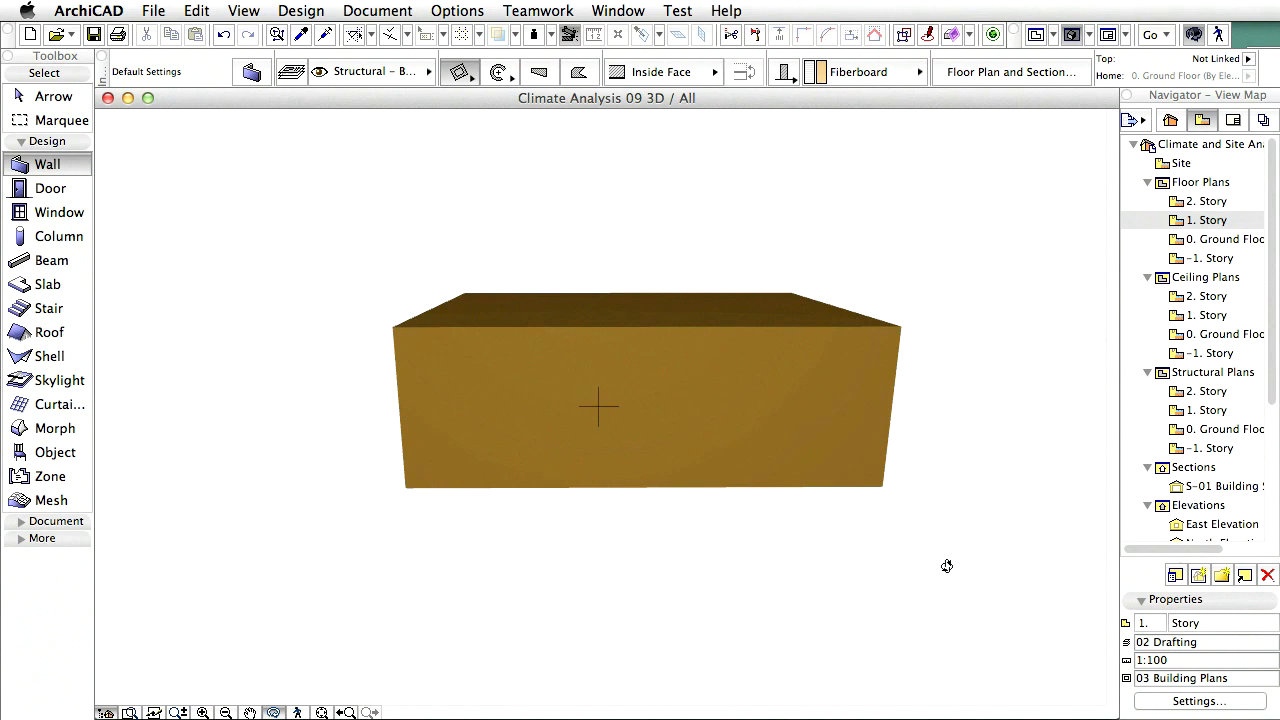
pyautogui.click(993, 38)
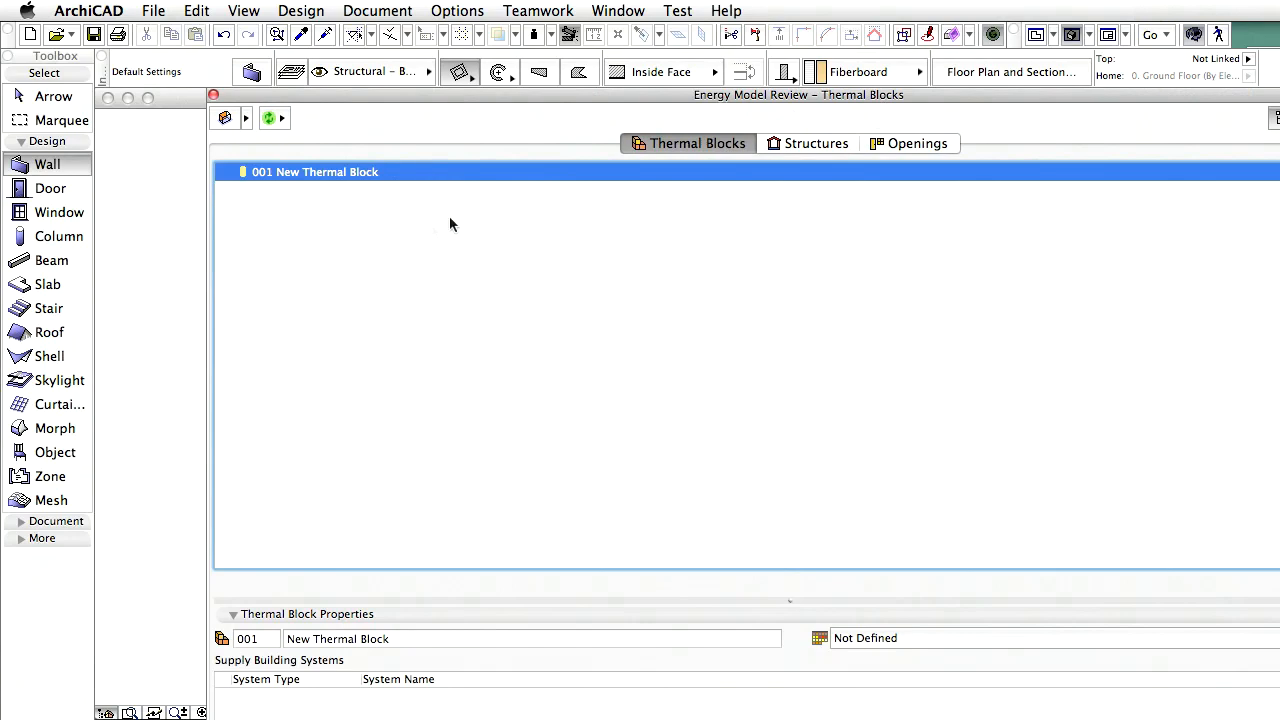
pyautogui.moveTo(1184, 93); pyautogui.dragTo(1044, 87)
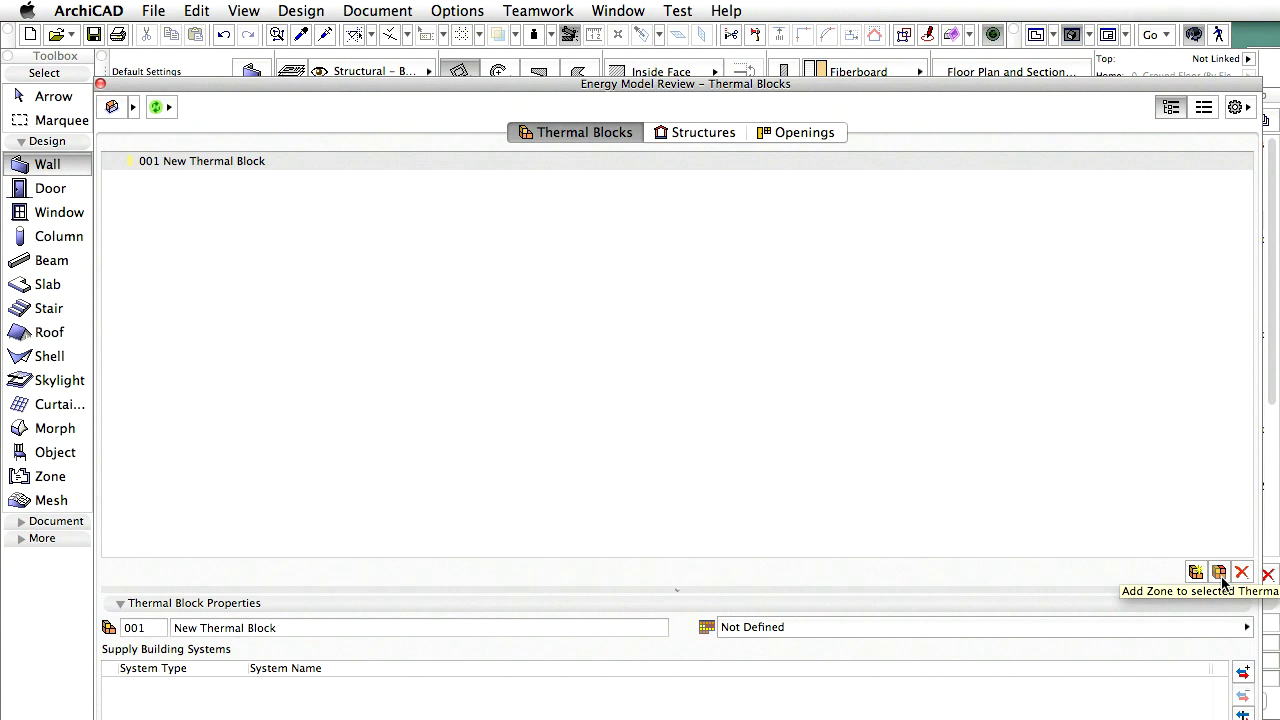
pyautogui.click(1219, 573)
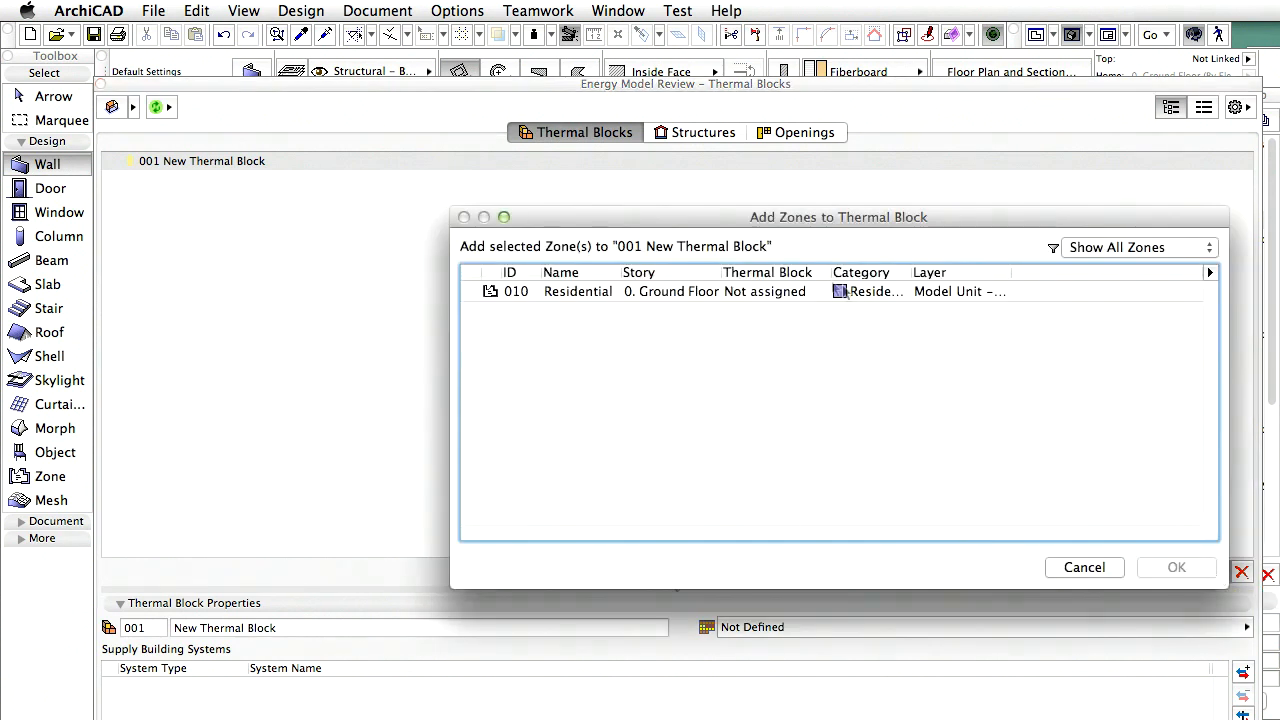
pyautogui.click(806, 293)
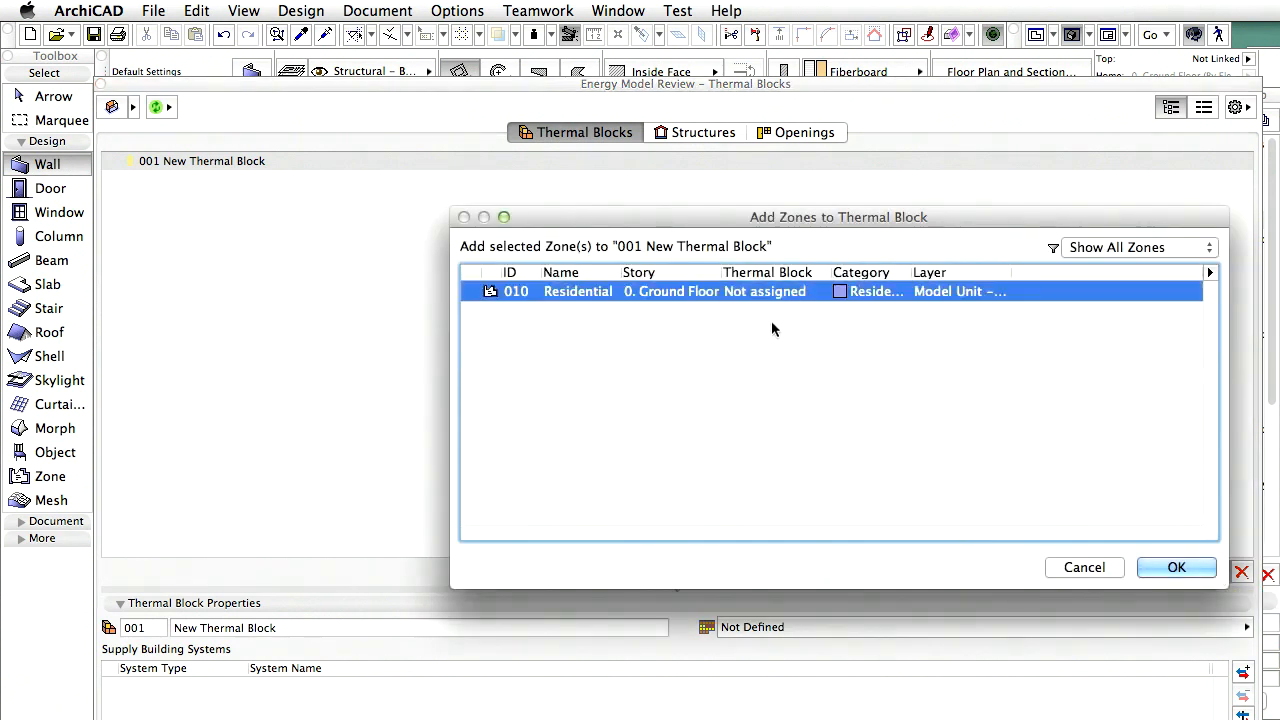
pyautogui.click(1185, 568)
# - Show the space boundaries of 001 New Thermal Block in the 3D model and view them from above
pyautogui.moveTo(392, 84); pyautogui.dragTo(670, 188)
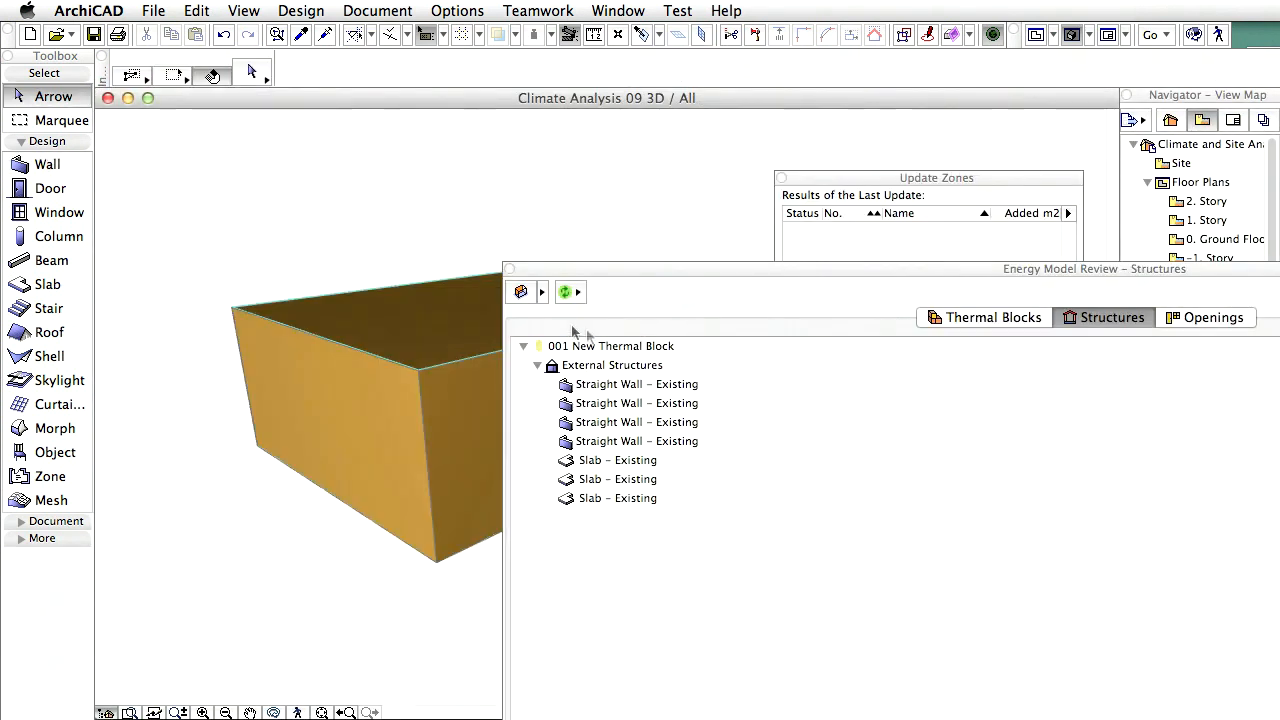
pyautogui.click(620, 346)
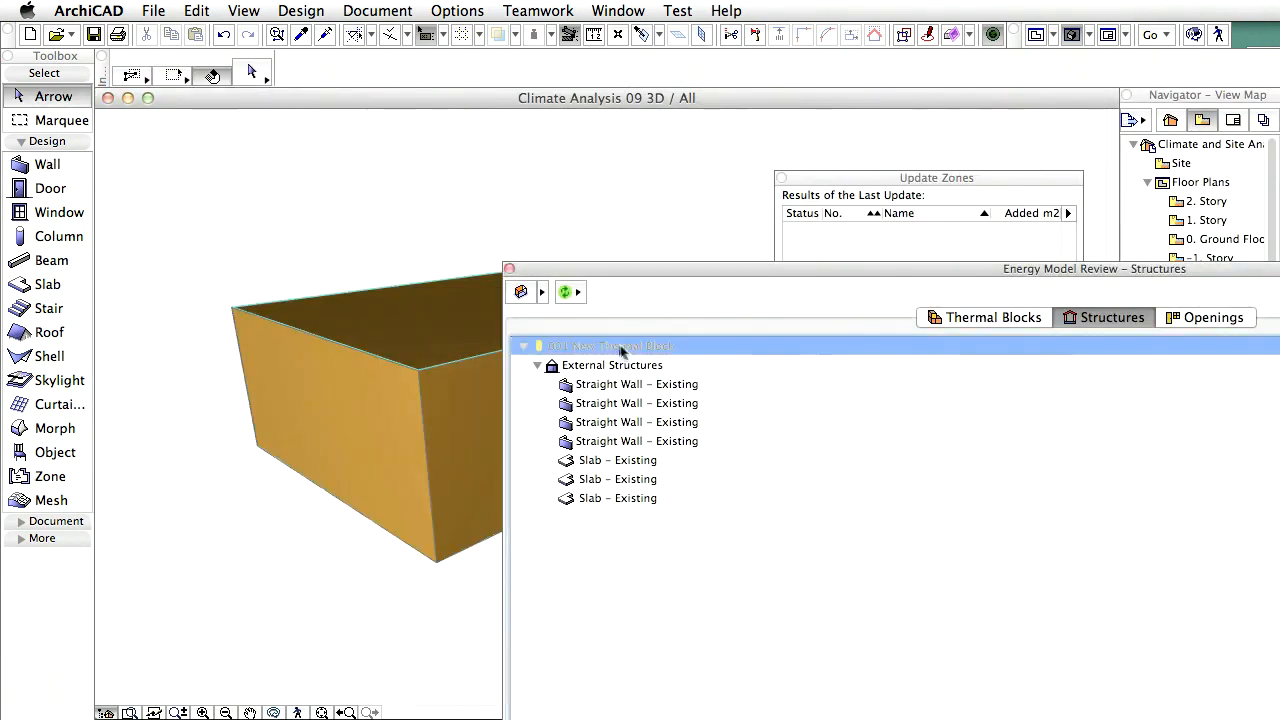
pyautogui.click(510, 293)
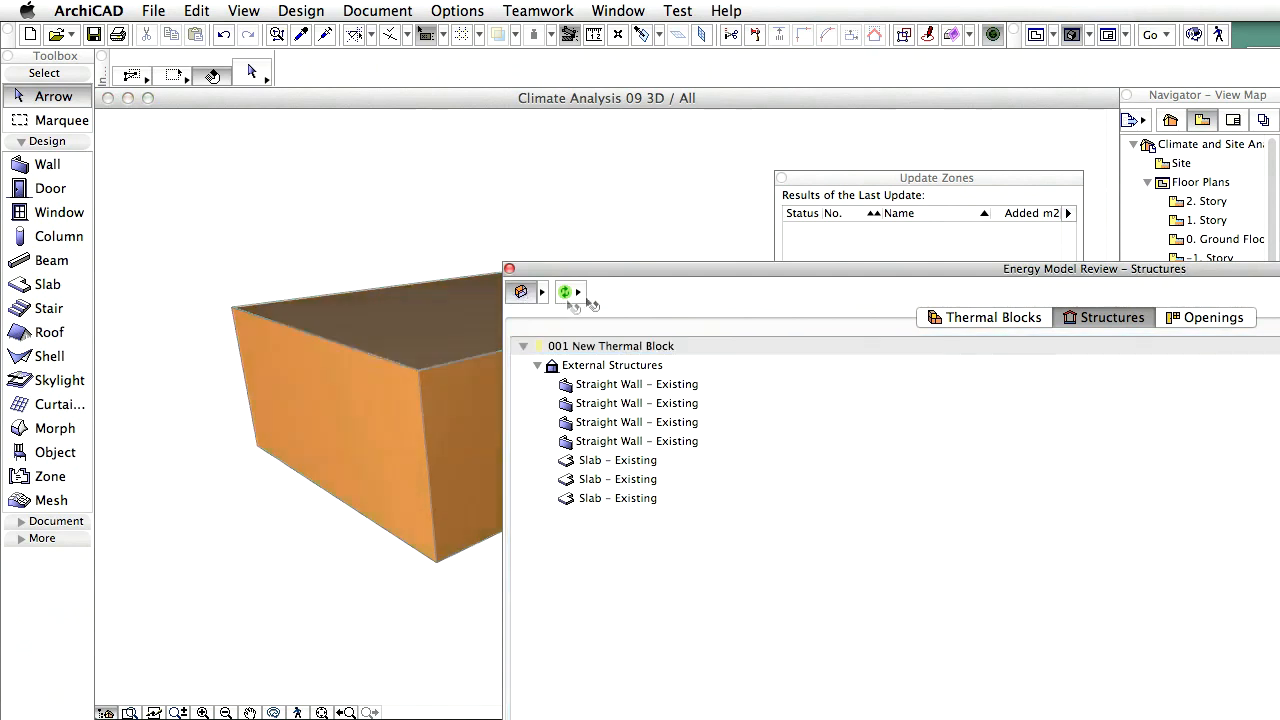
pyautogui.moveTo(673, 268); pyautogui.dragTo(1201, 256)
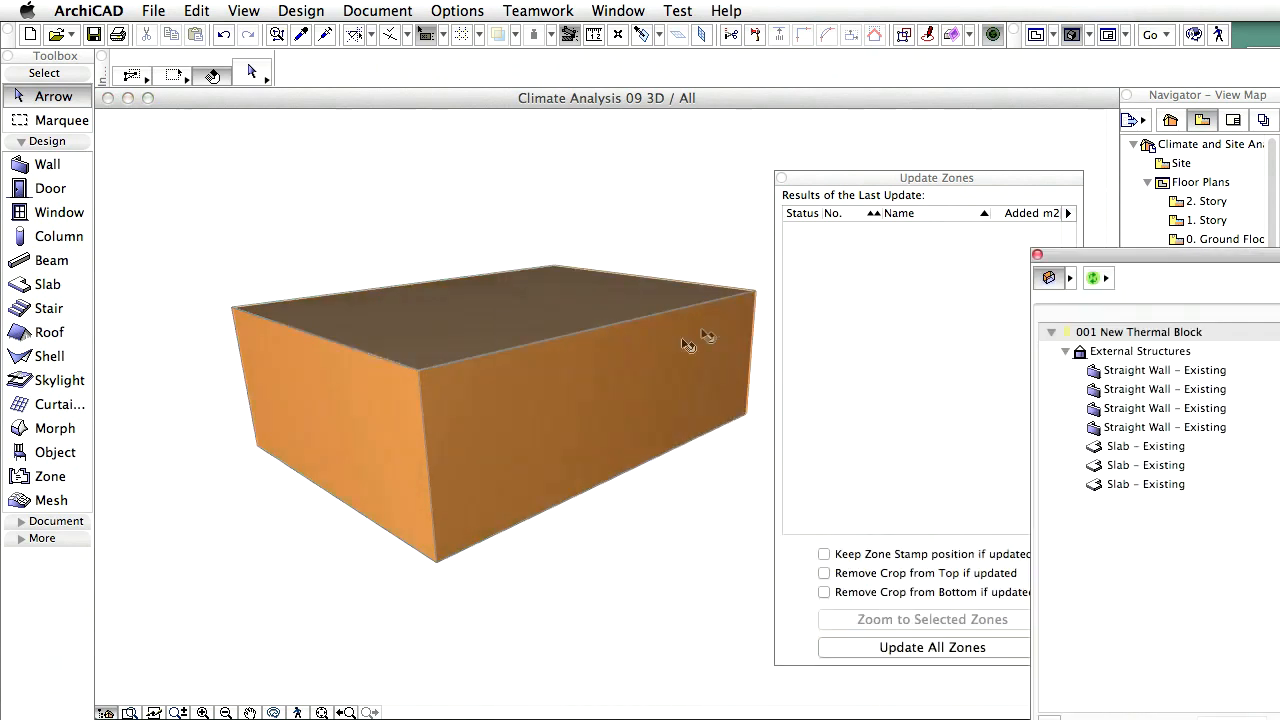
pyautogui.click(275, 712)
pyautogui.moveTo(374, 634); pyautogui.dragTo(461, 520)
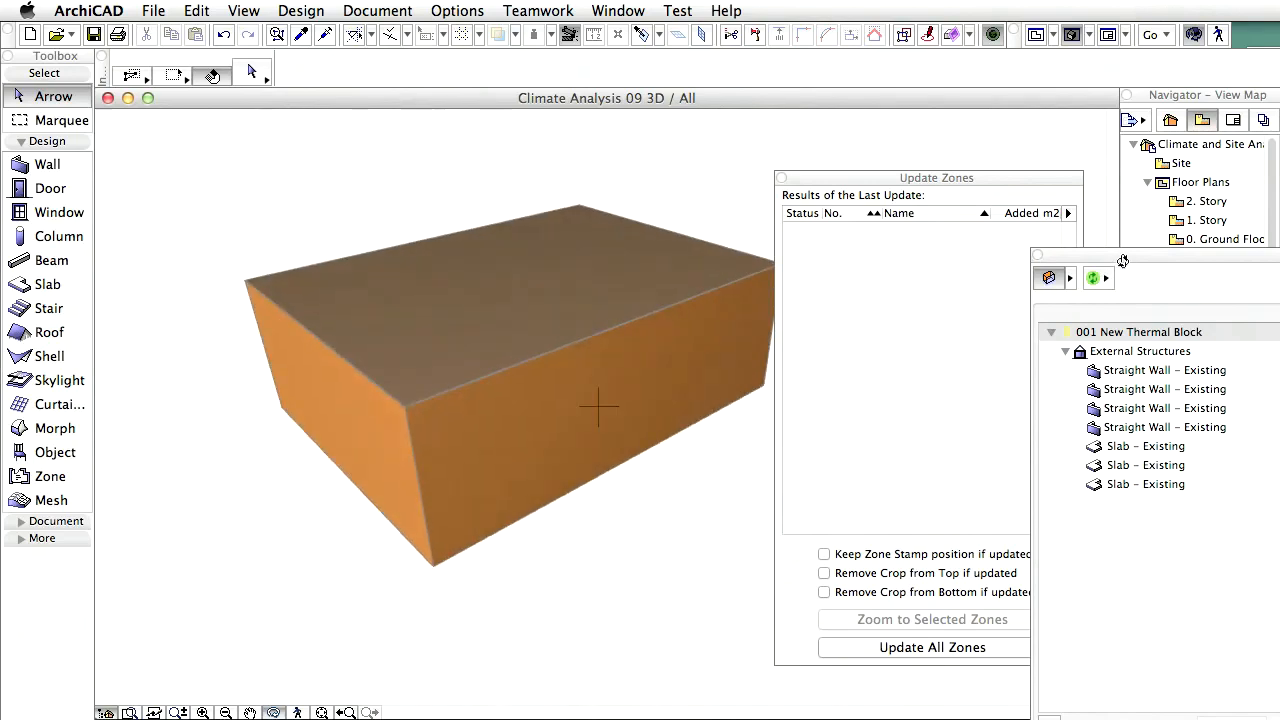
# - Examine the thermal block's external structures one at a time in 3D, from the last slab up through the walls, then the whole block
pyautogui.moveTo(1105, 260); pyautogui.dragTo(914, 233)
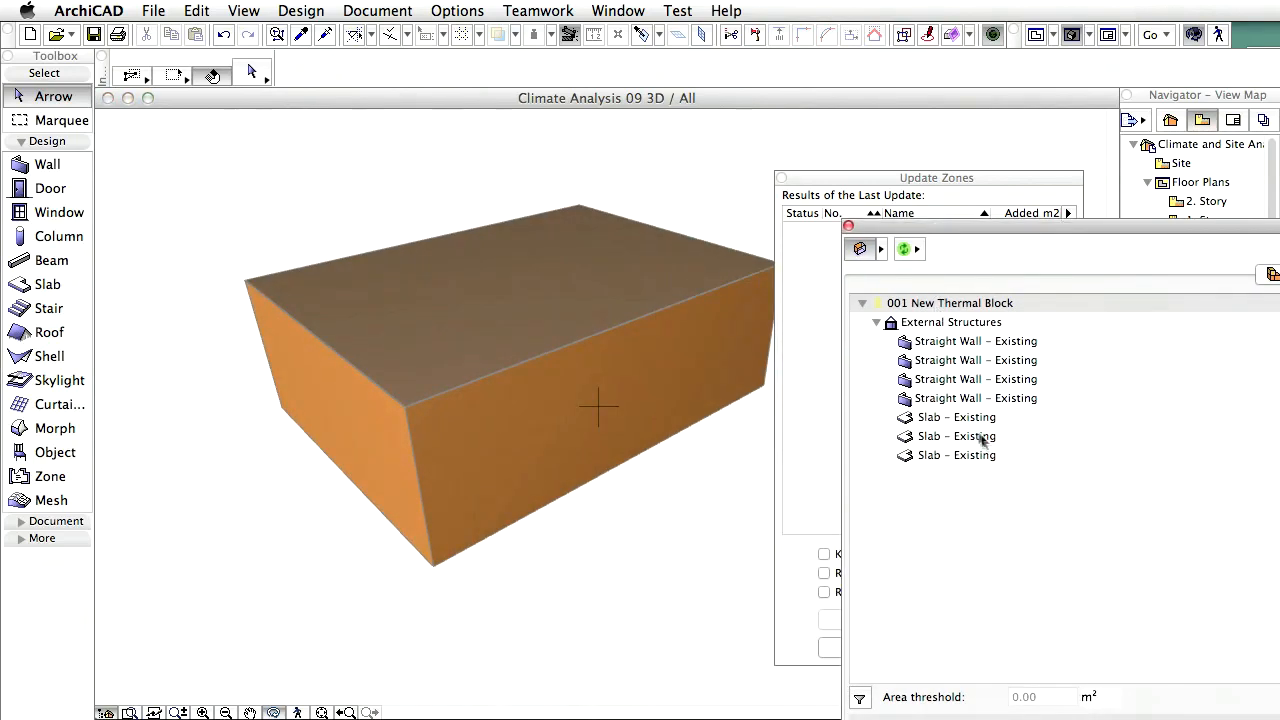
pyautogui.click(952, 455)
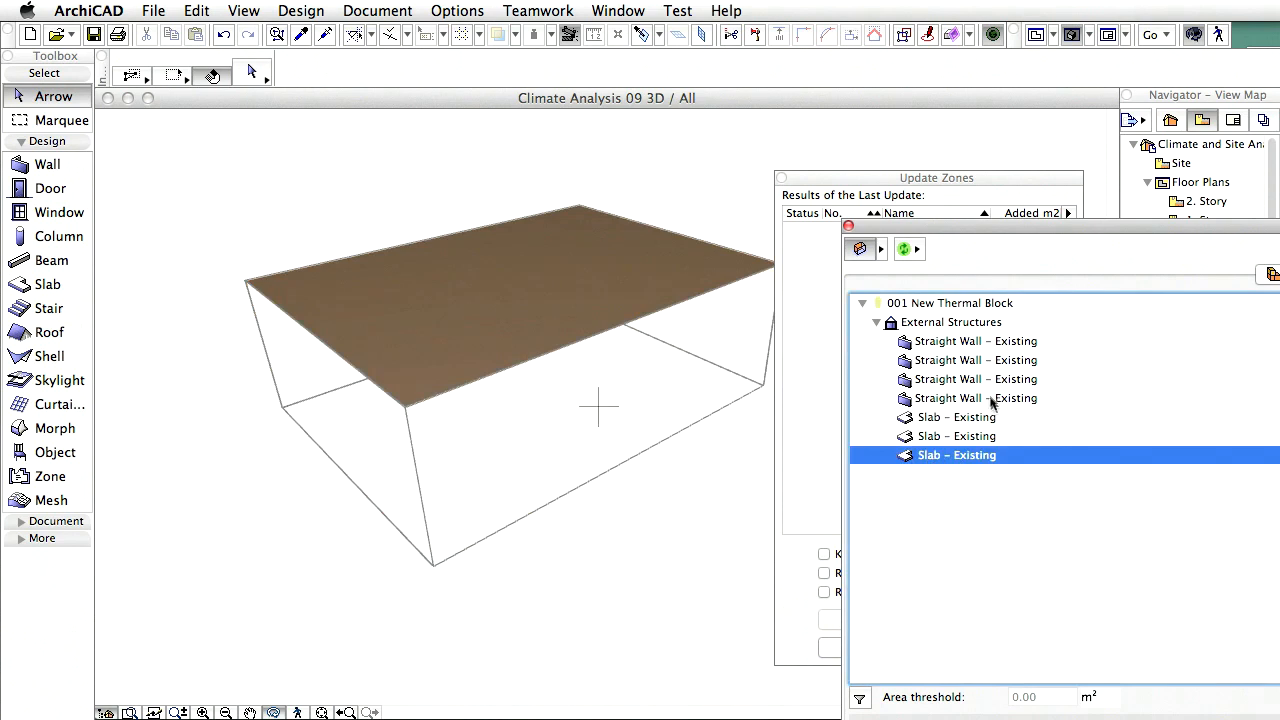
pyautogui.press('Up')
pyautogui.press('Up')
pyautogui.press('Up')
pyautogui.press('Up')
pyautogui.press('Up')
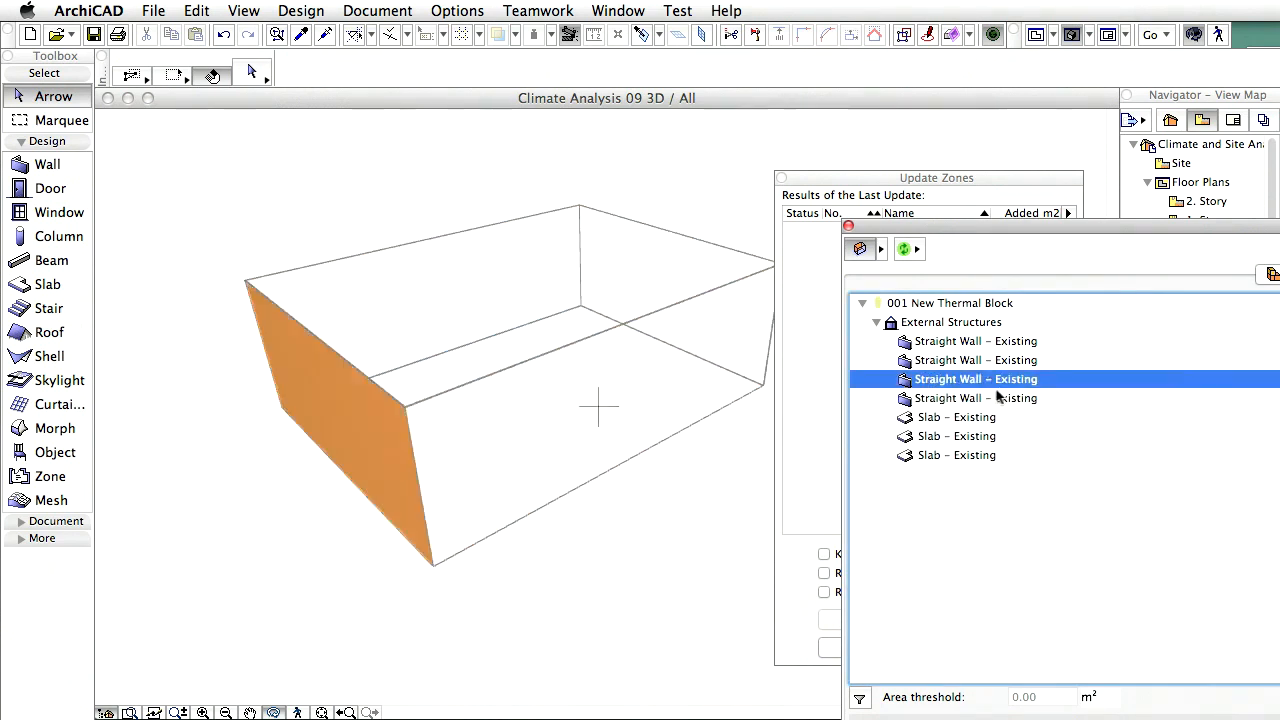
pyautogui.click(968, 306)
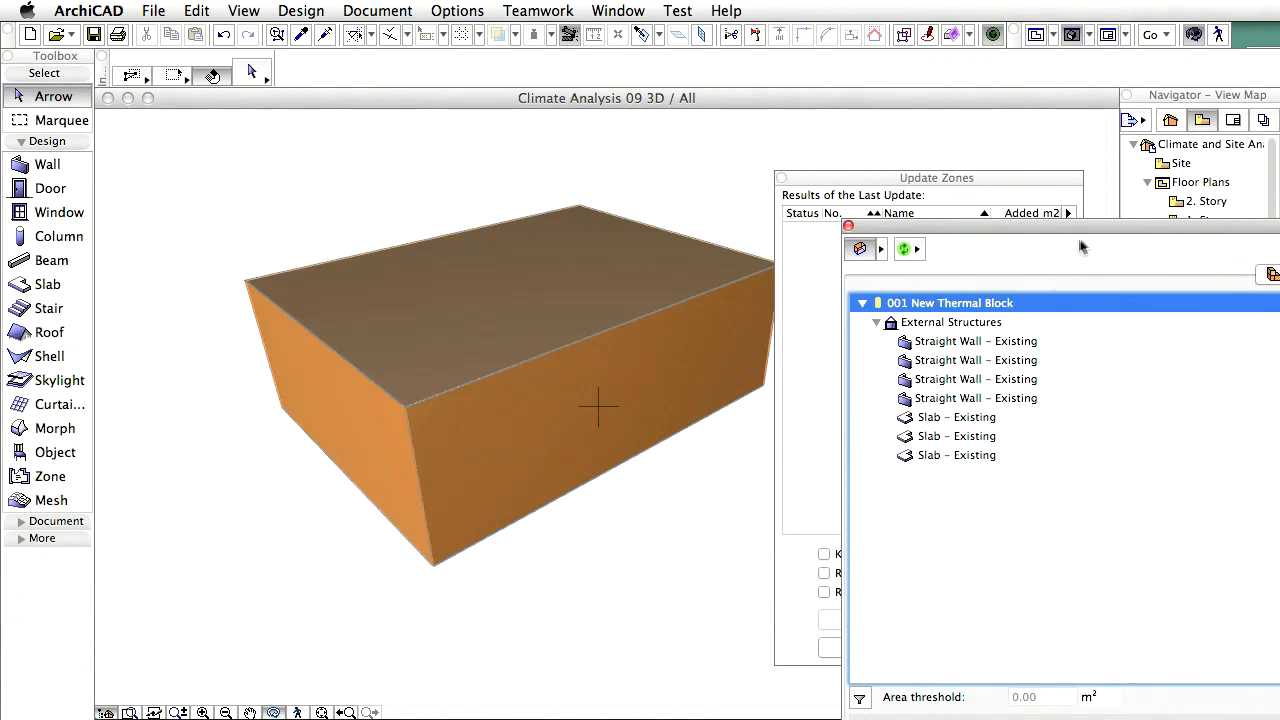
# - Compare the boundary surfaces of the three external slabs in 3D, then display the whole thermal block again
pyautogui.moveTo(1087, 228); pyautogui.dragTo(1039, 225)
pyautogui.click(920, 454)
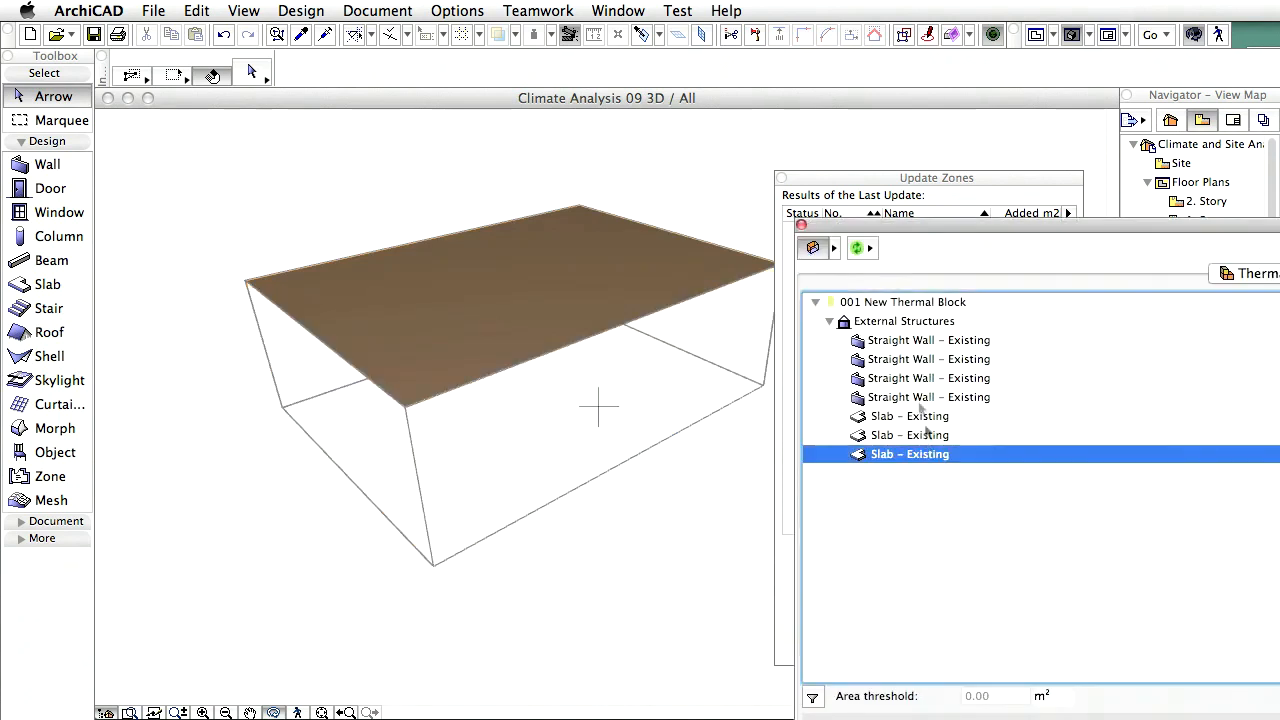
pyautogui.click(912, 437)
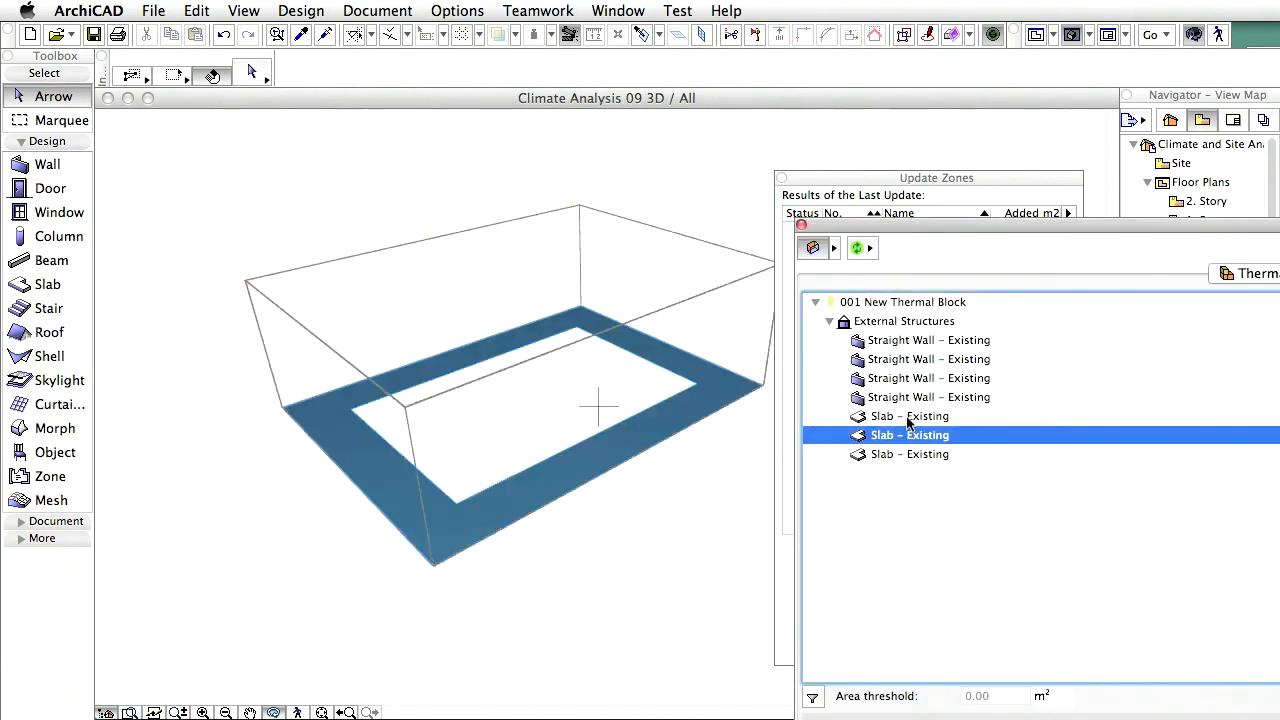
pyautogui.click(912, 418)
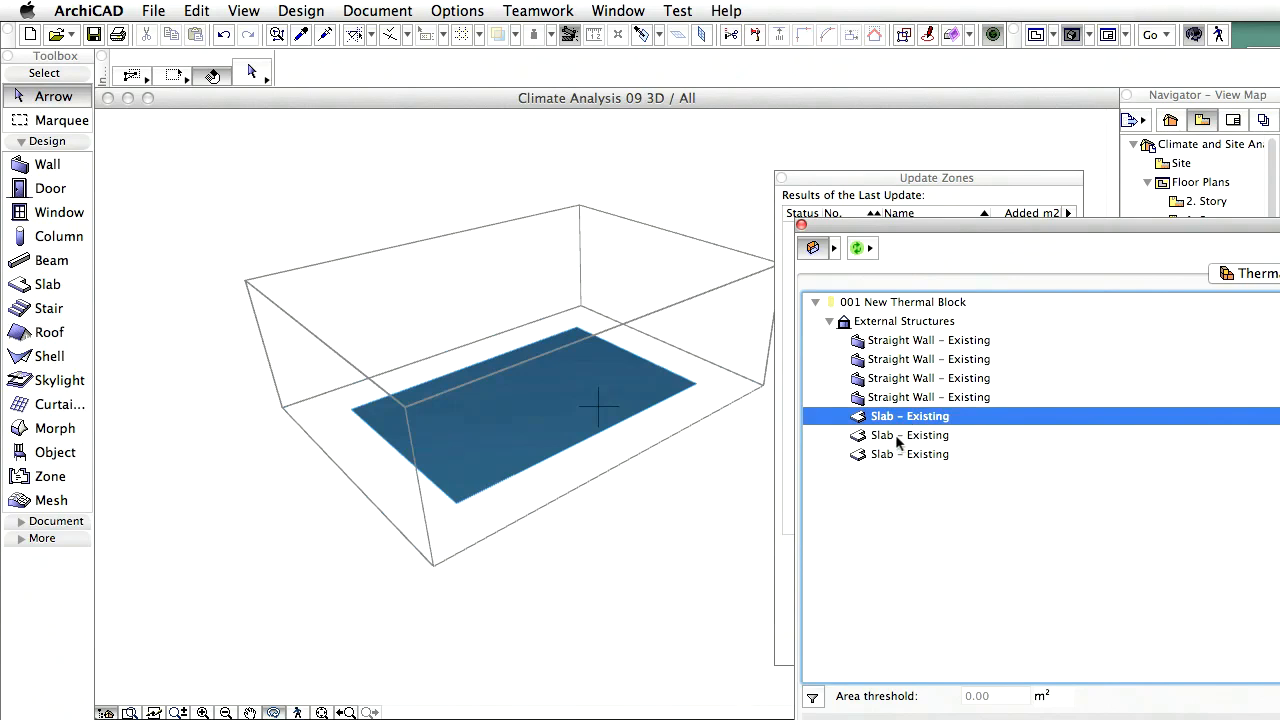
pyautogui.click(895, 435)
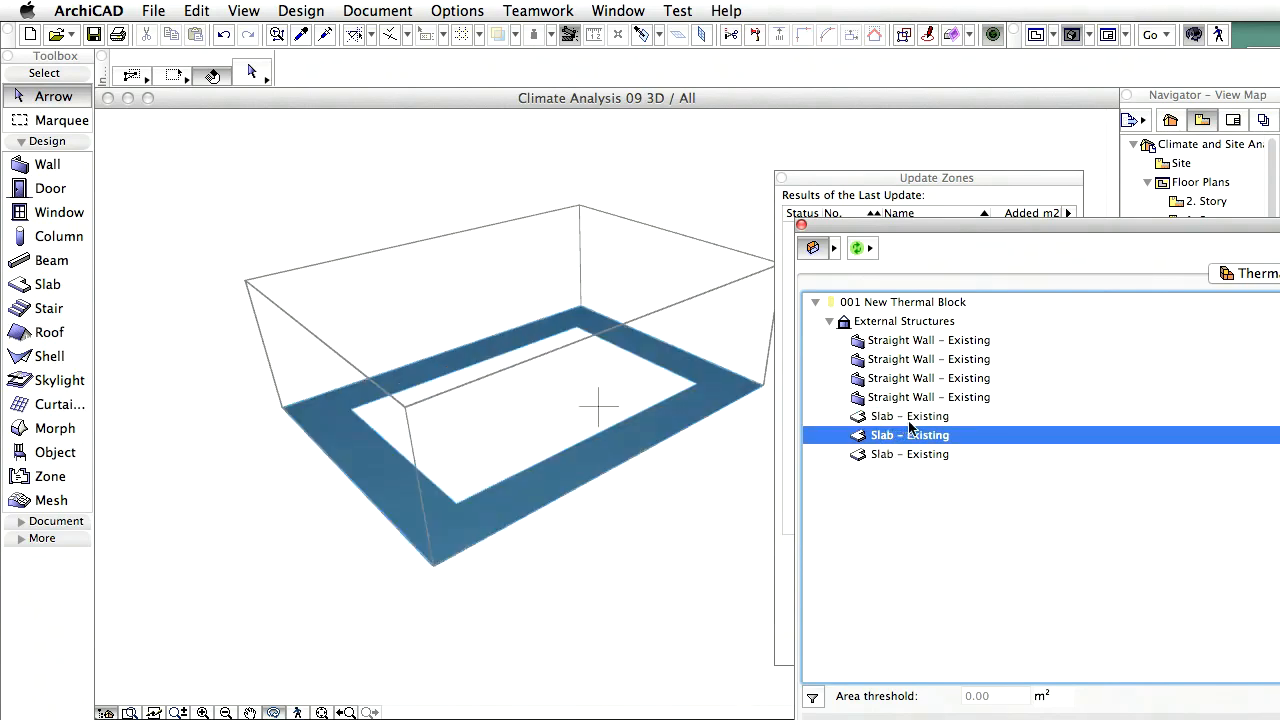
pyautogui.click(910, 418)
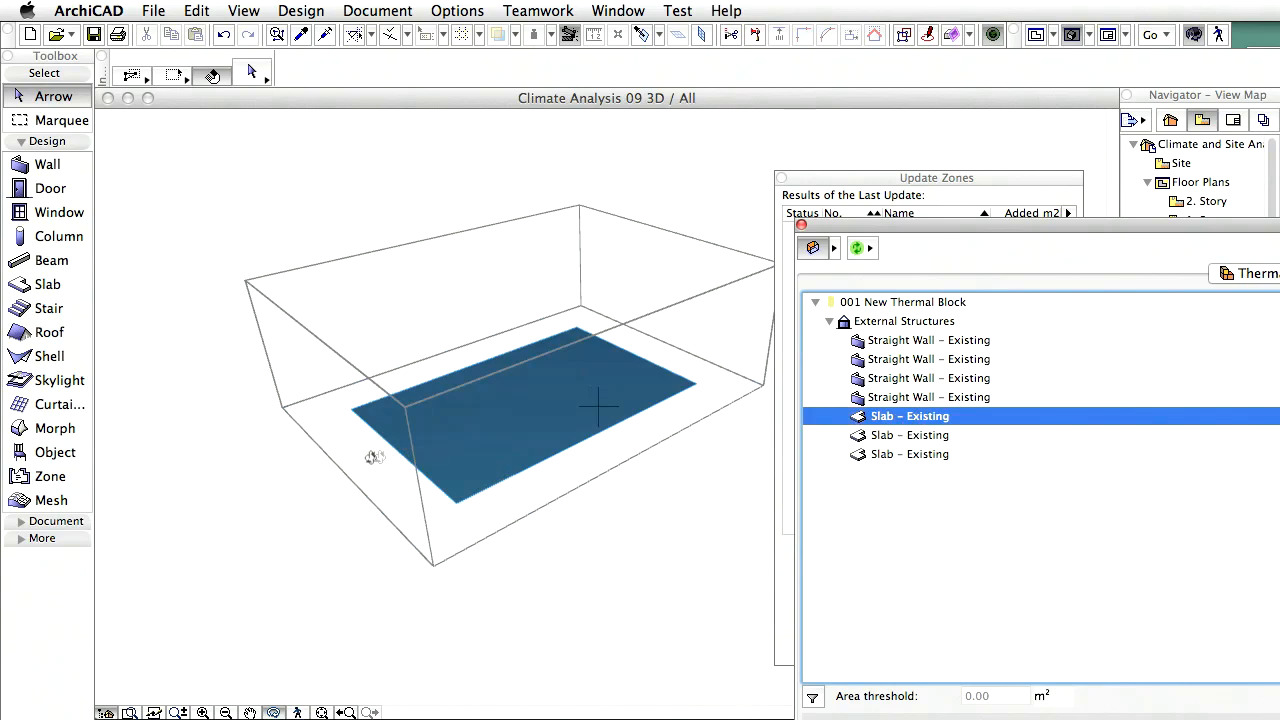
pyautogui.click(910, 435)
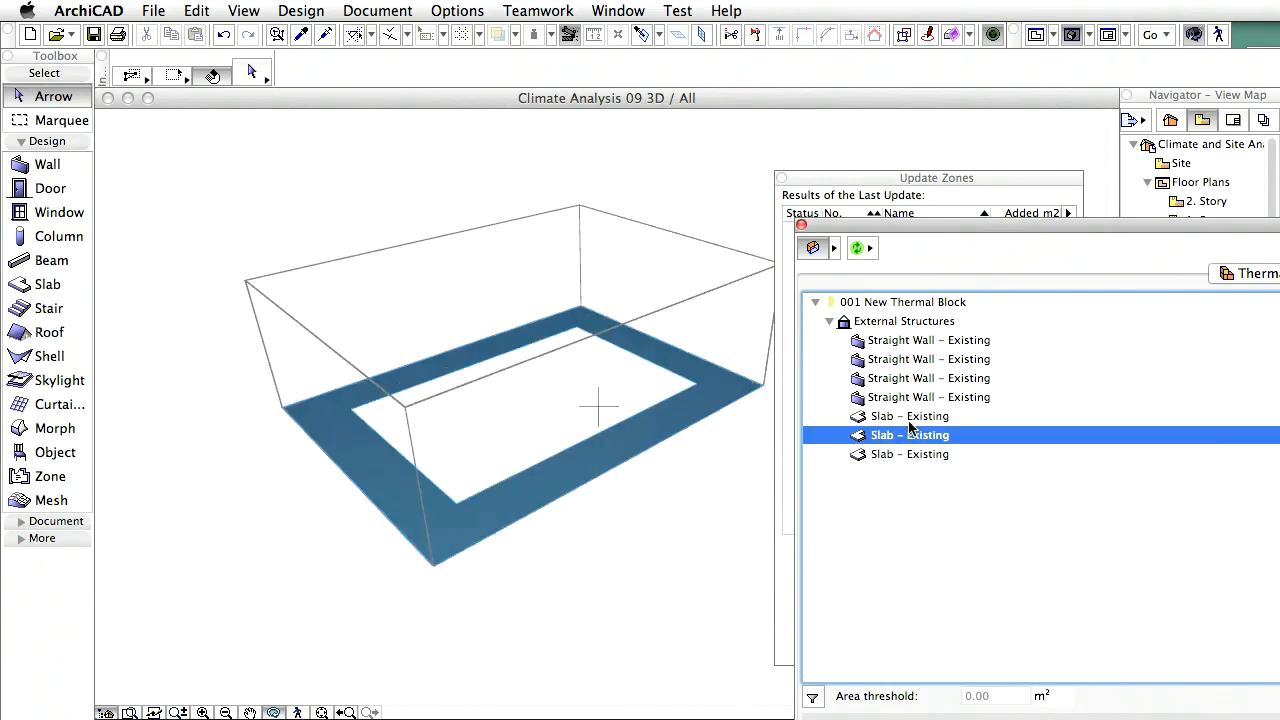
pyautogui.click(909, 418)
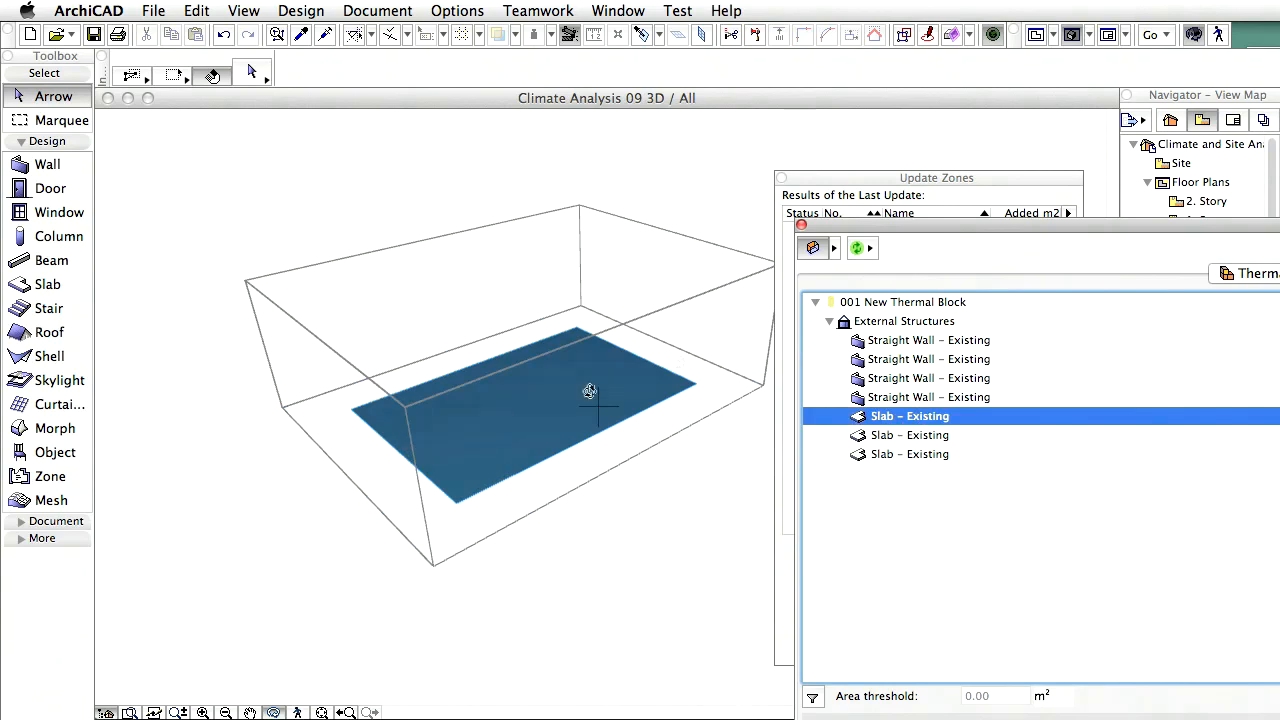
pyautogui.moveTo(1028, 225); pyautogui.dragTo(543, 170)
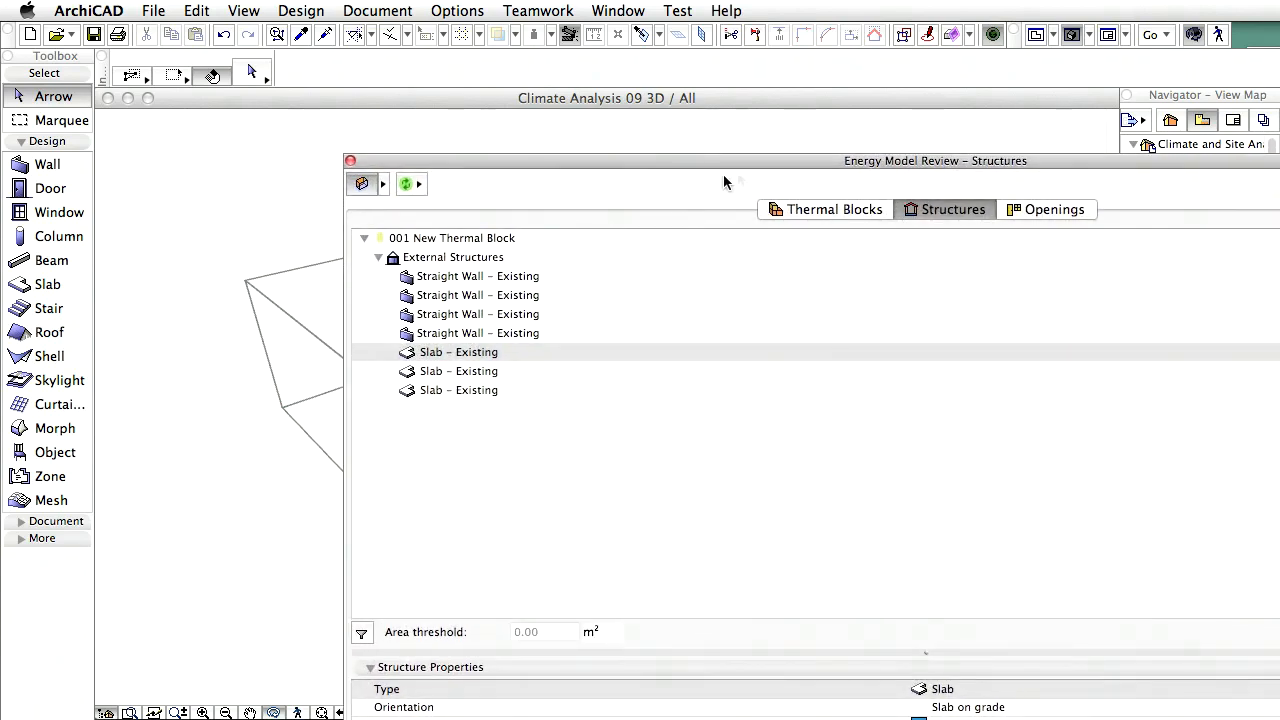
pyautogui.click(505, 239)
pyautogui.moveTo(674, 159); pyautogui.dragTo(1093, 165)
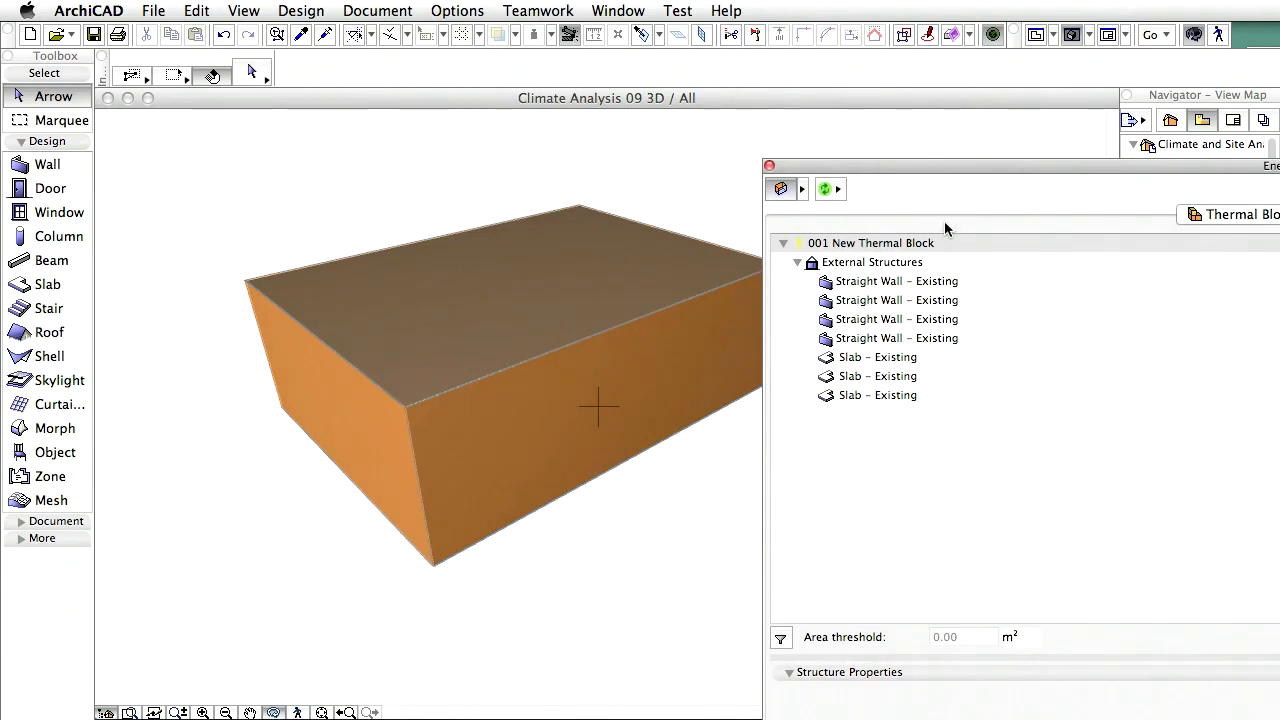
# - List the structures in a flat table and review their properties, including the south wall's layer data in the U-value Calculator
pyautogui.moveTo(1035, 172); pyautogui.dragTo(553, 173)
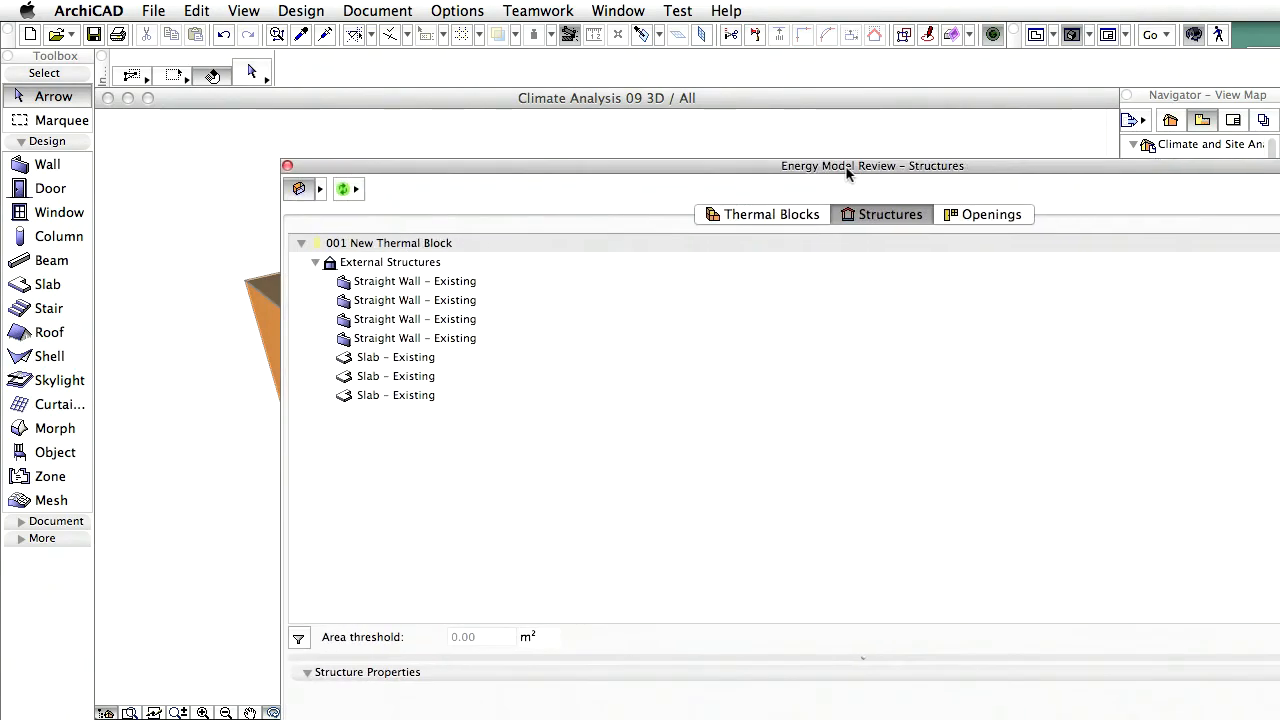
pyautogui.click(1279, 191)
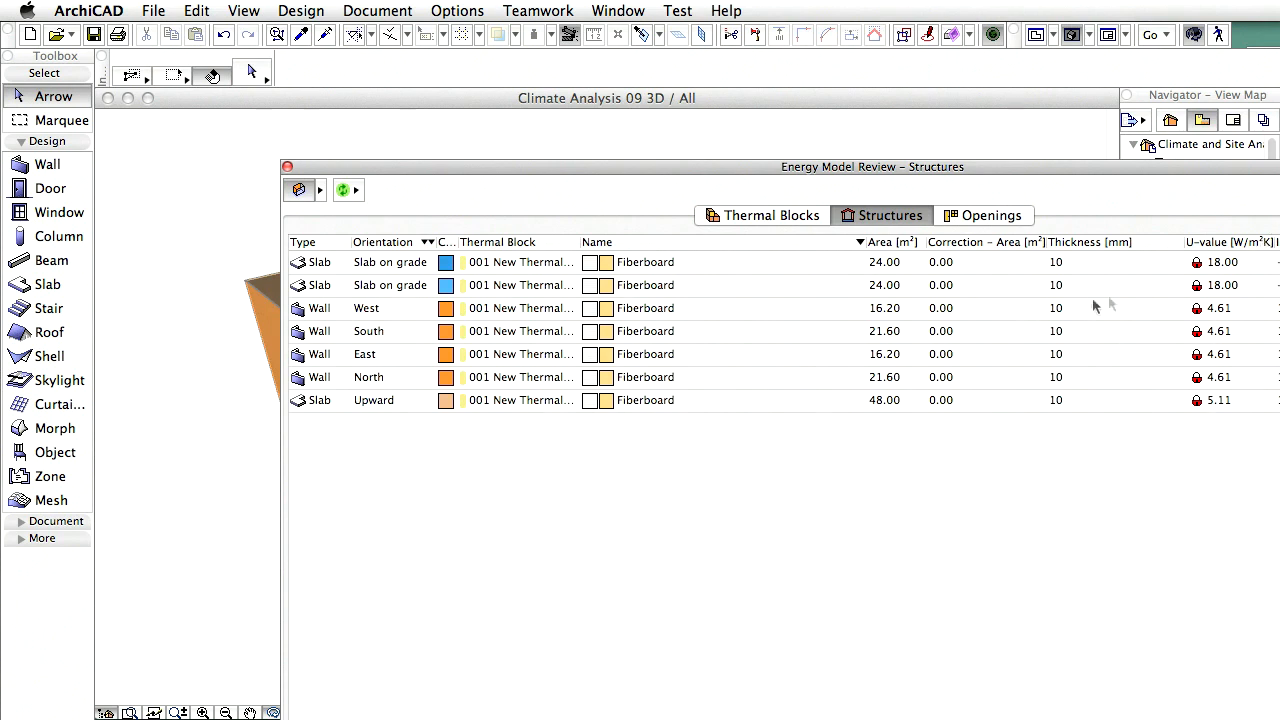
pyautogui.moveTo(1188, 168); pyautogui.dragTo(1066, 157)
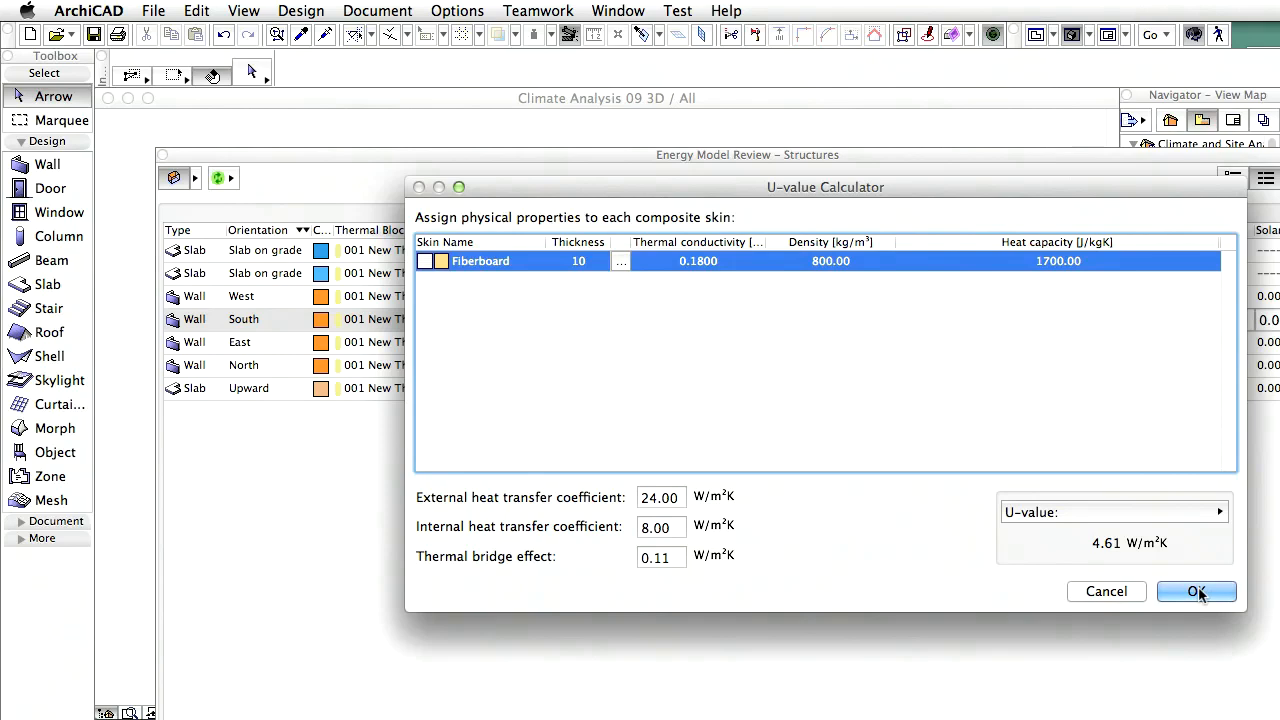
pyautogui.click(1197, 592)
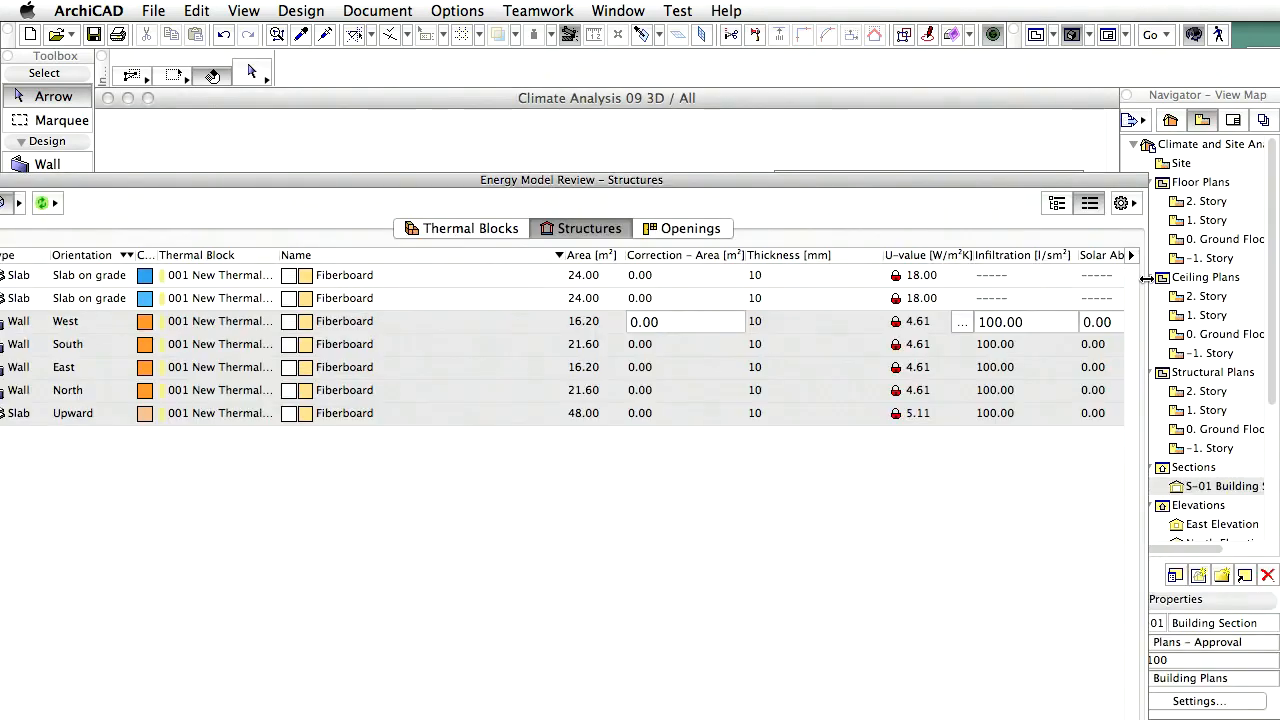
pyautogui.moveTo(1150, 282); pyautogui.dragTo(1236, 292)
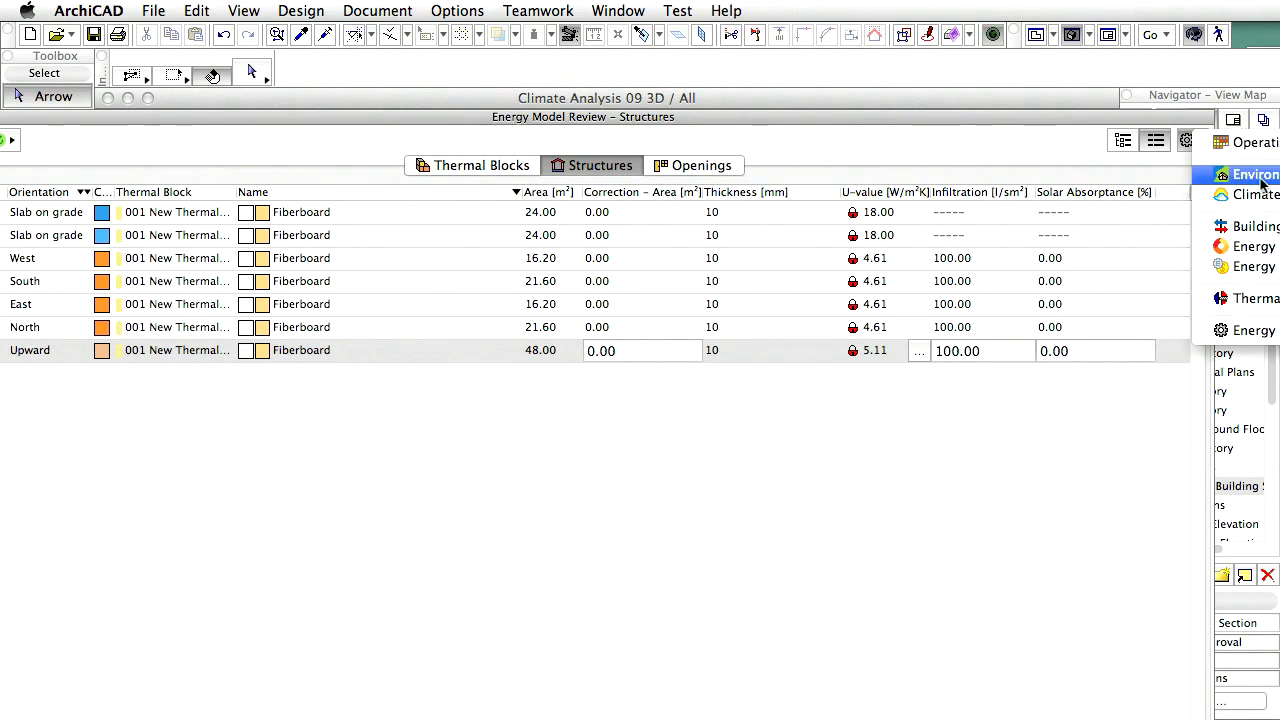
# - Open the Environment Settings and review the project location data, including the altitude
pyautogui.click(1258, 178)
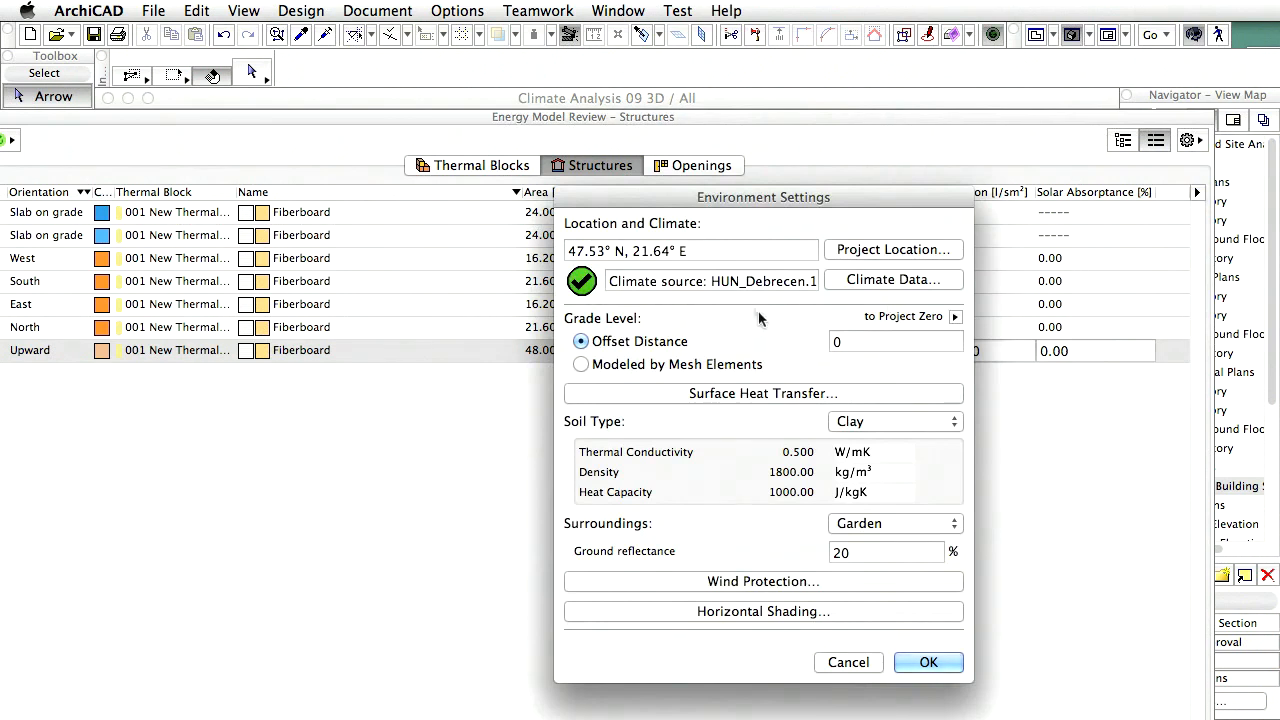
pyautogui.click(939, 250)
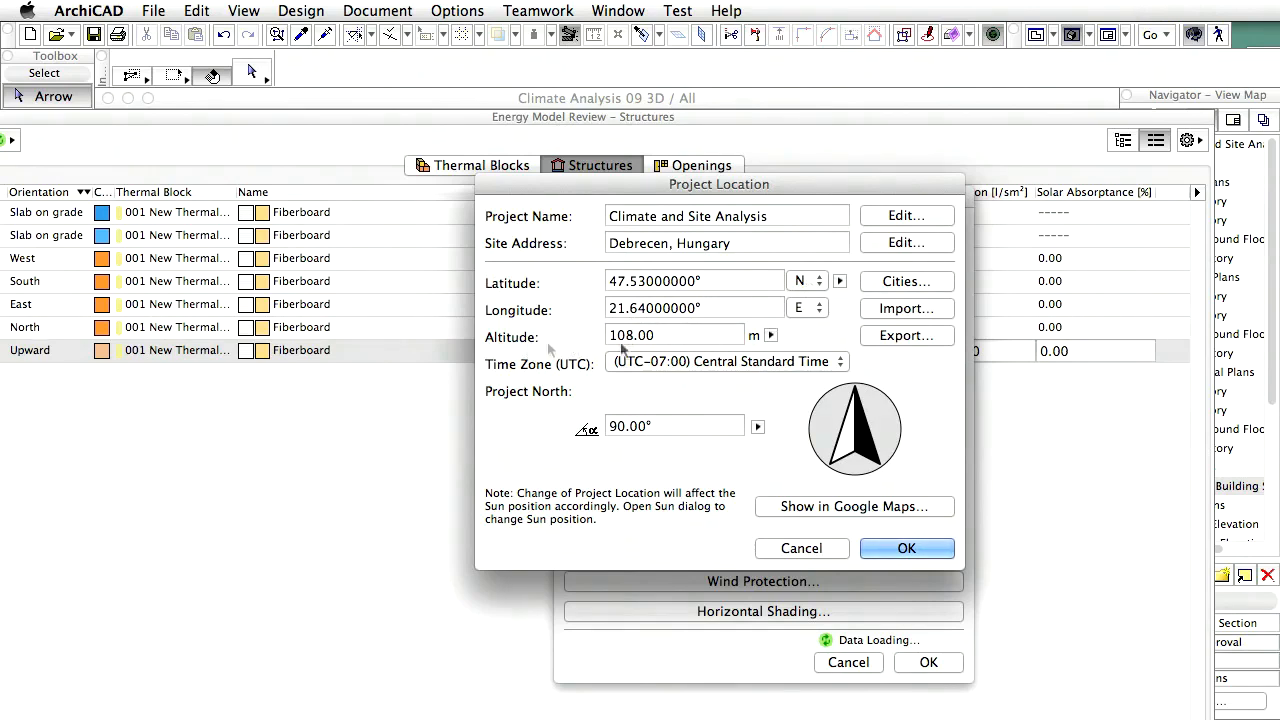
pyautogui.moveTo(667, 340); pyautogui.dragTo(602, 347)
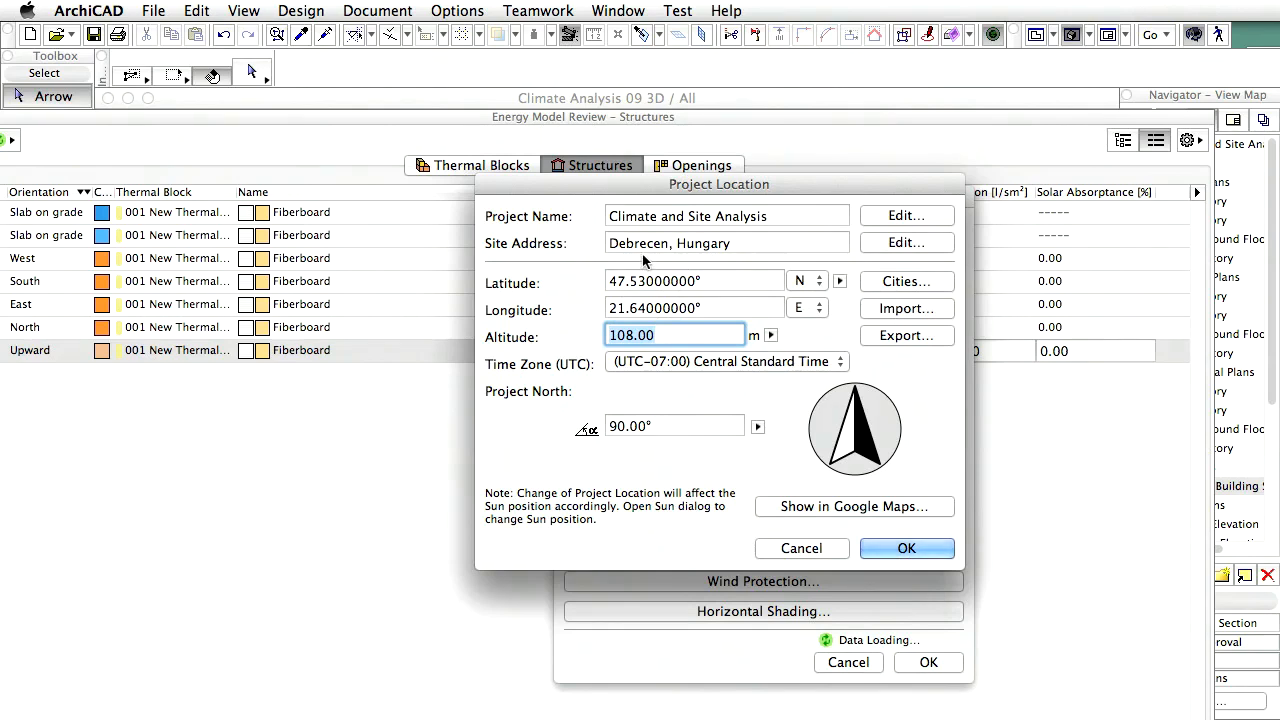
# - View the project location in Google Maps satellite imagery at a wider scale, then return to ArchiCAD and accept the location settings
pyautogui.click(836, 510)
pyautogui.moveTo(1248, 208)
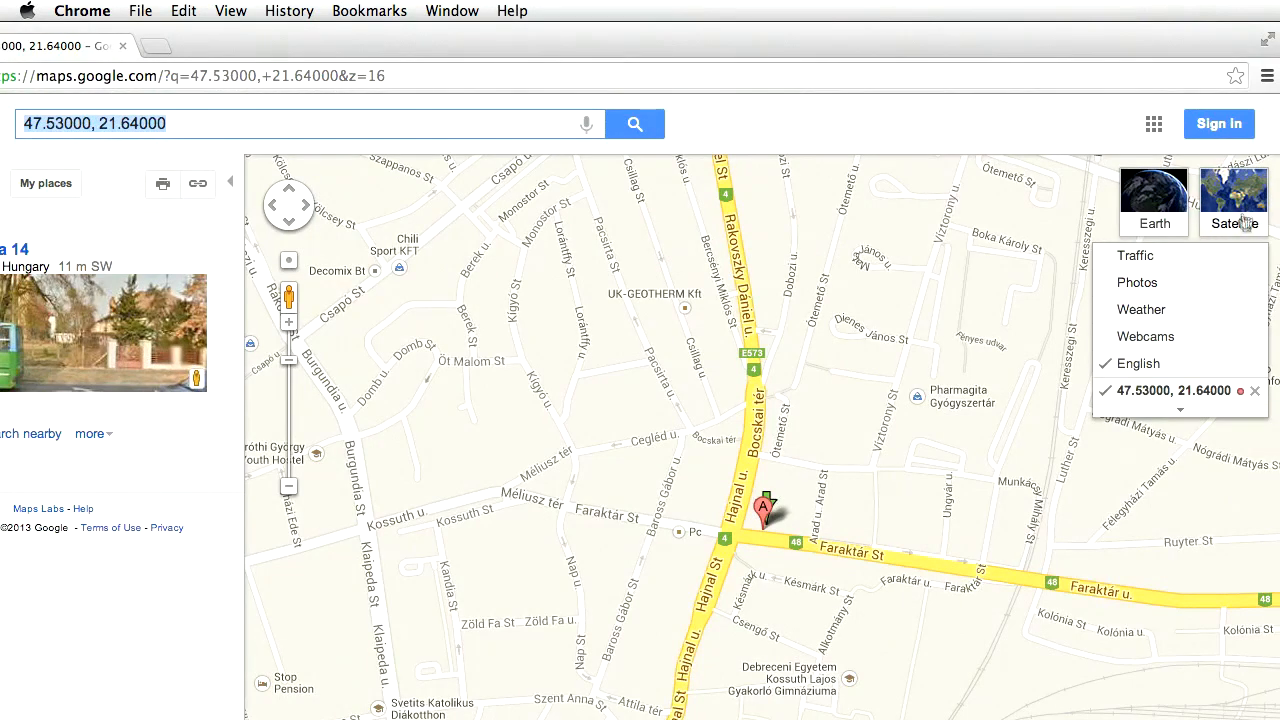
pyautogui.click(1240, 205)
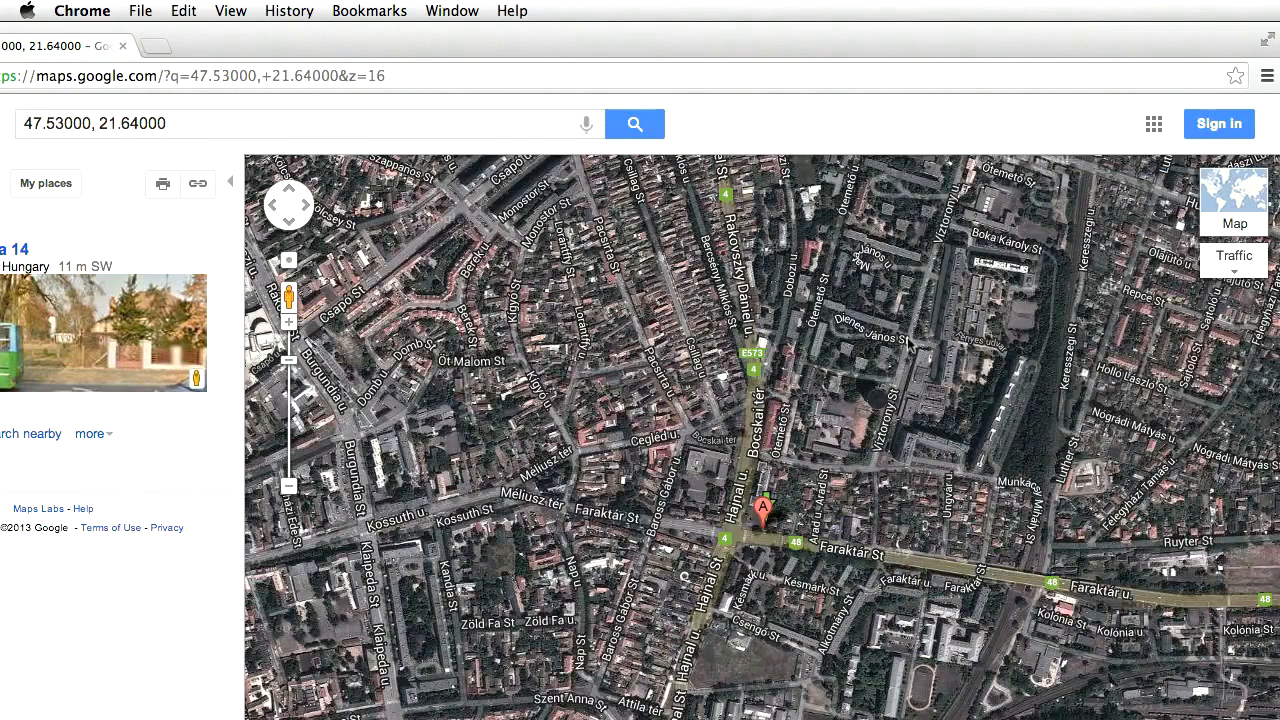
pyautogui.click(289, 487)
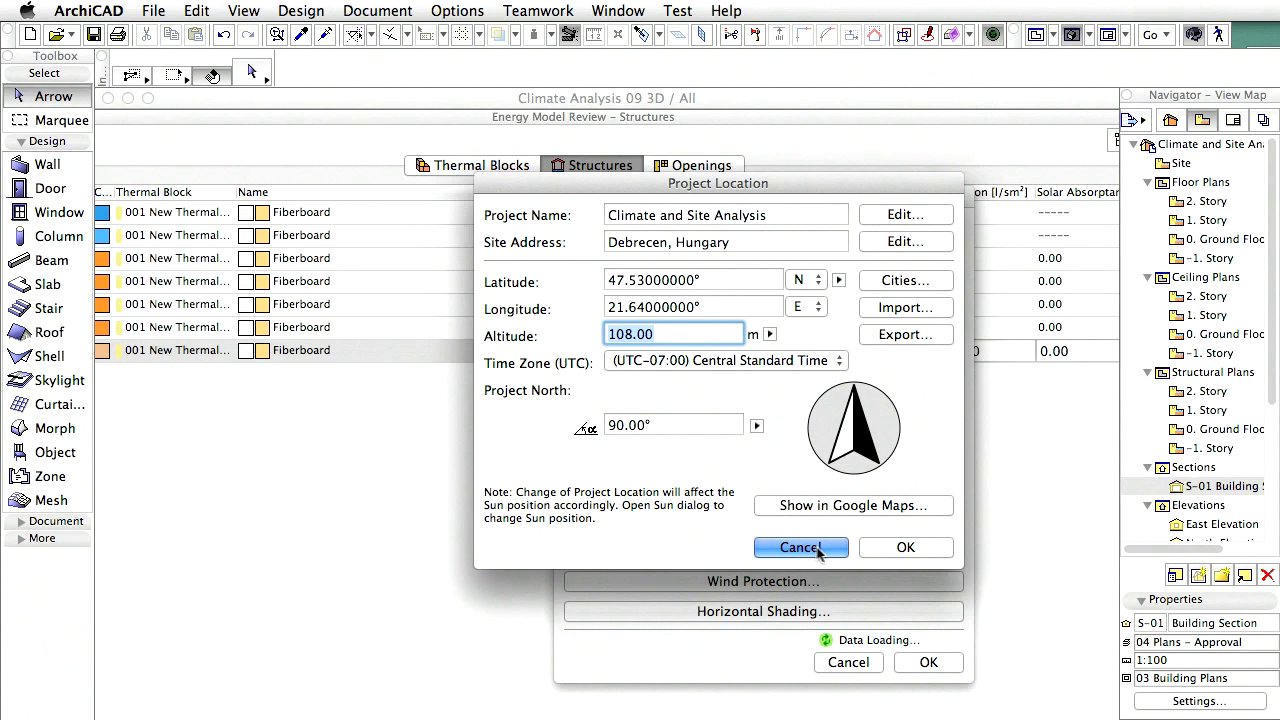
pyautogui.click(903, 547)
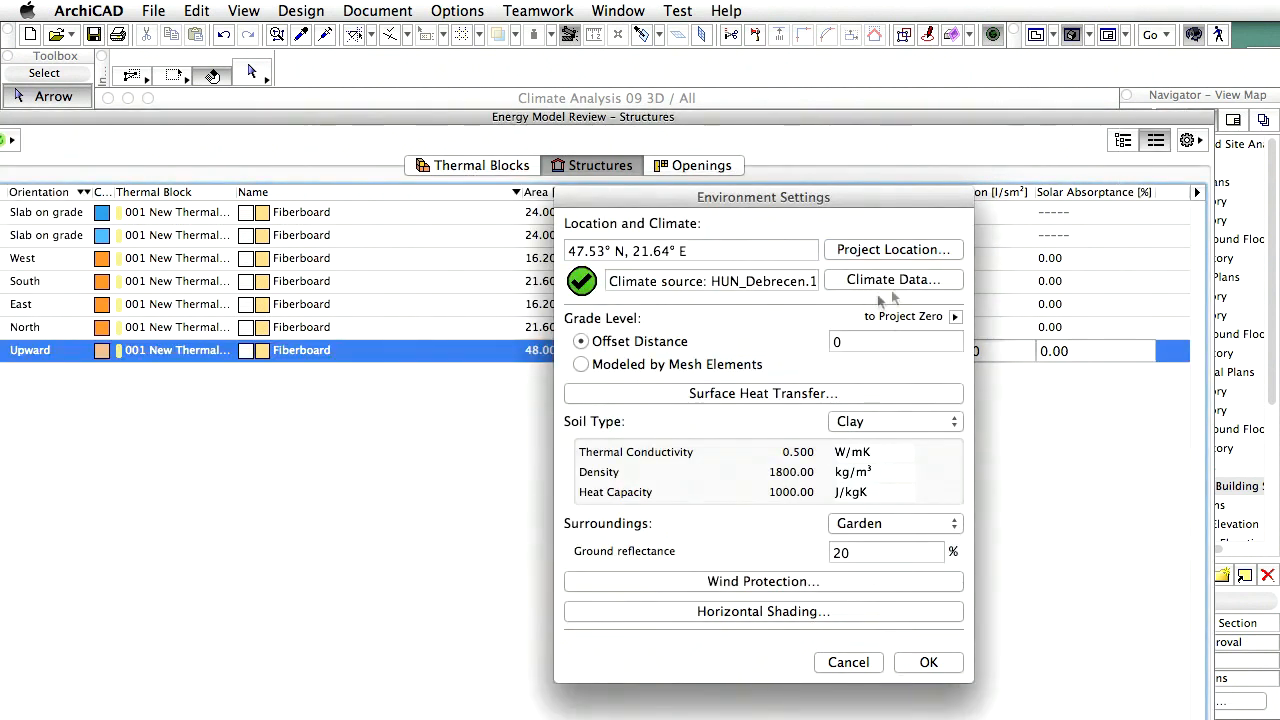
# - From the climate data settings, download the Debrecen 128820 (IWEC) weather file from the EnergyPlus website and browse for the climate source file
pyautogui.click(903, 282)
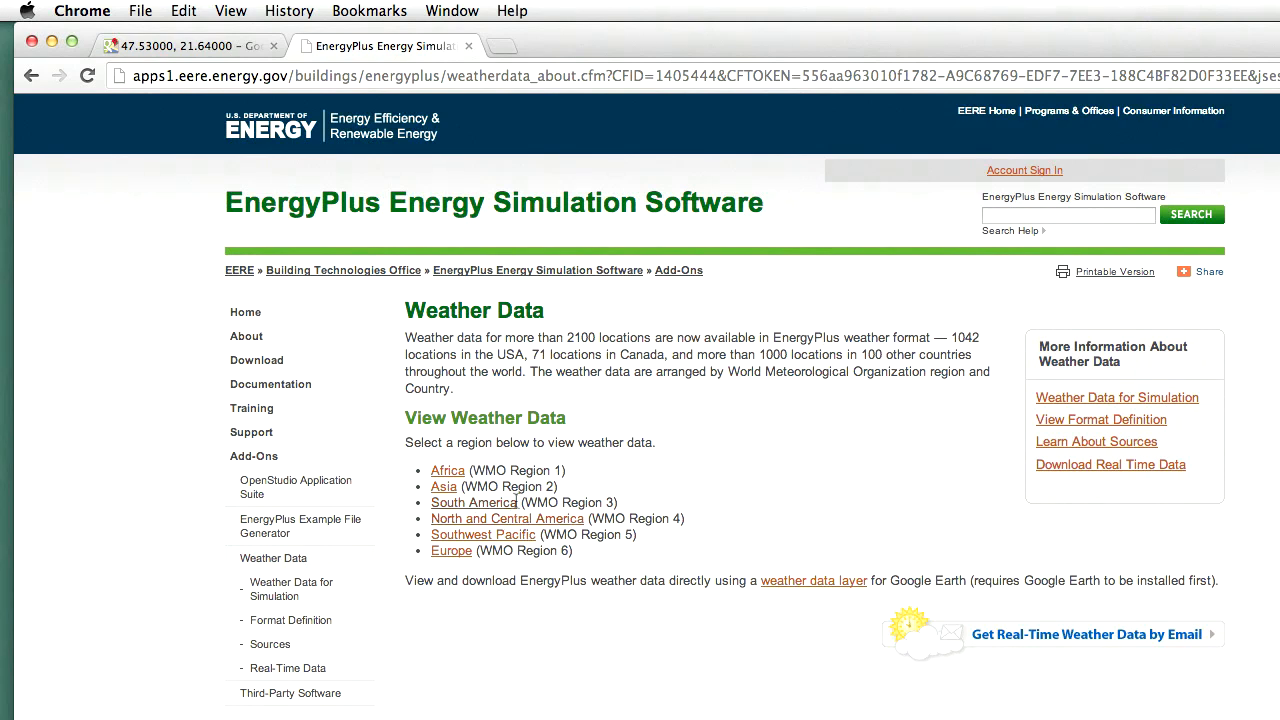
pyautogui.click(452, 551)
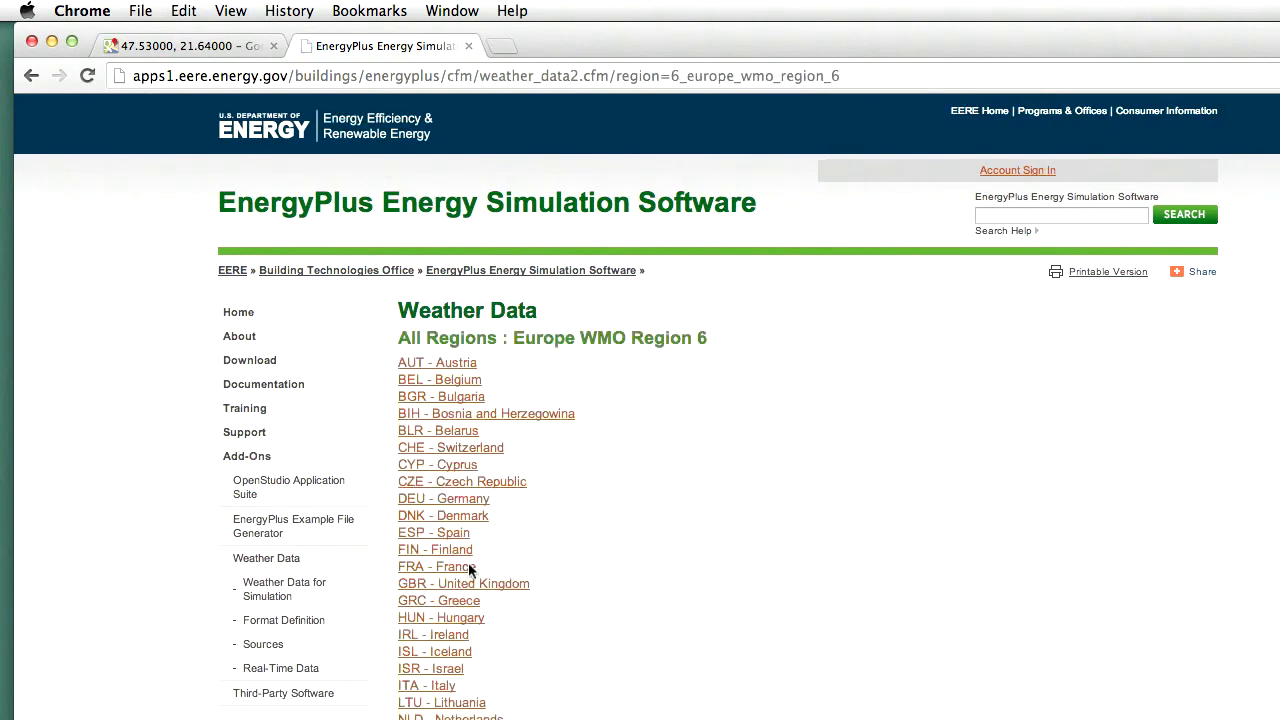
pyautogui.click(443, 618)
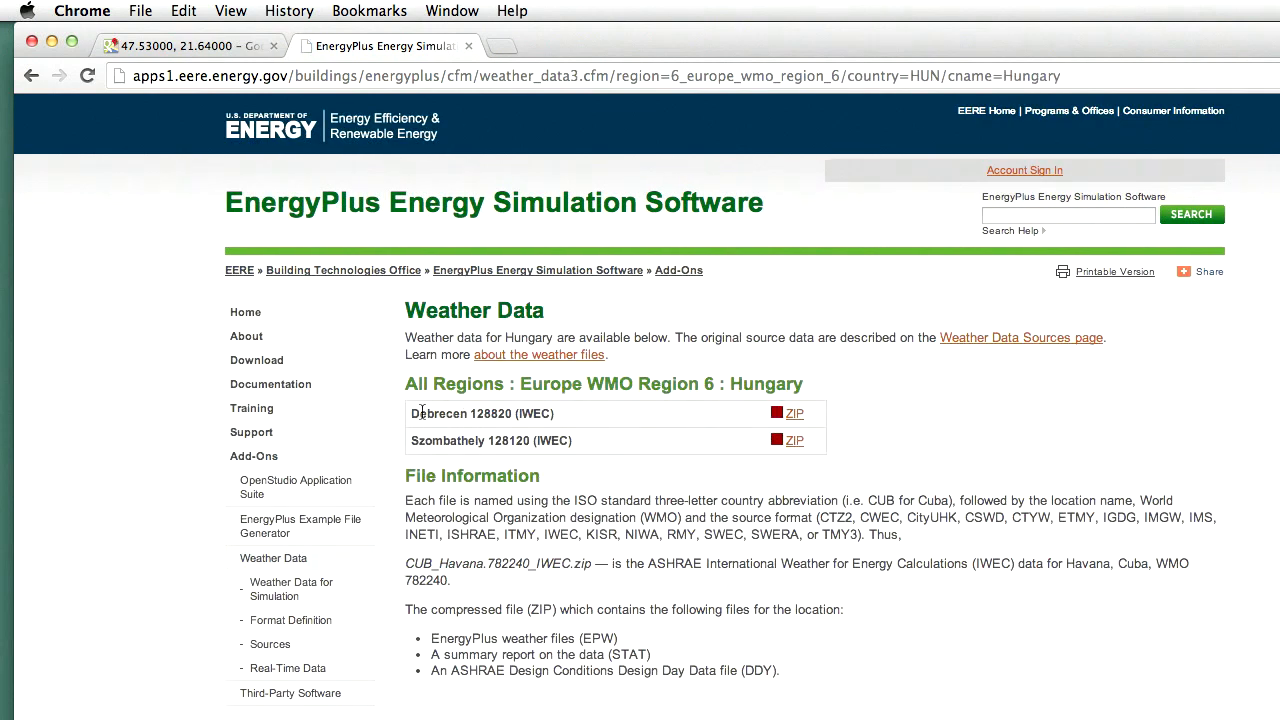
pyautogui.click(794, 415)
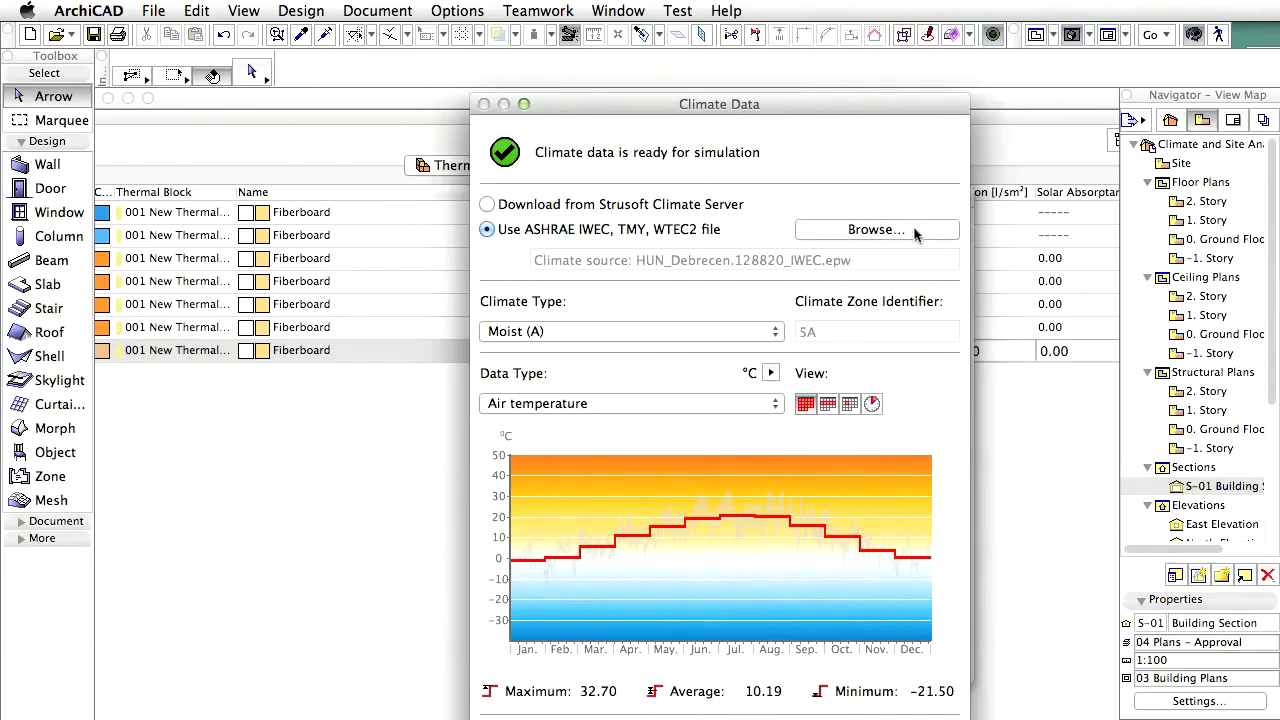
pyautogui.click(876, 230)
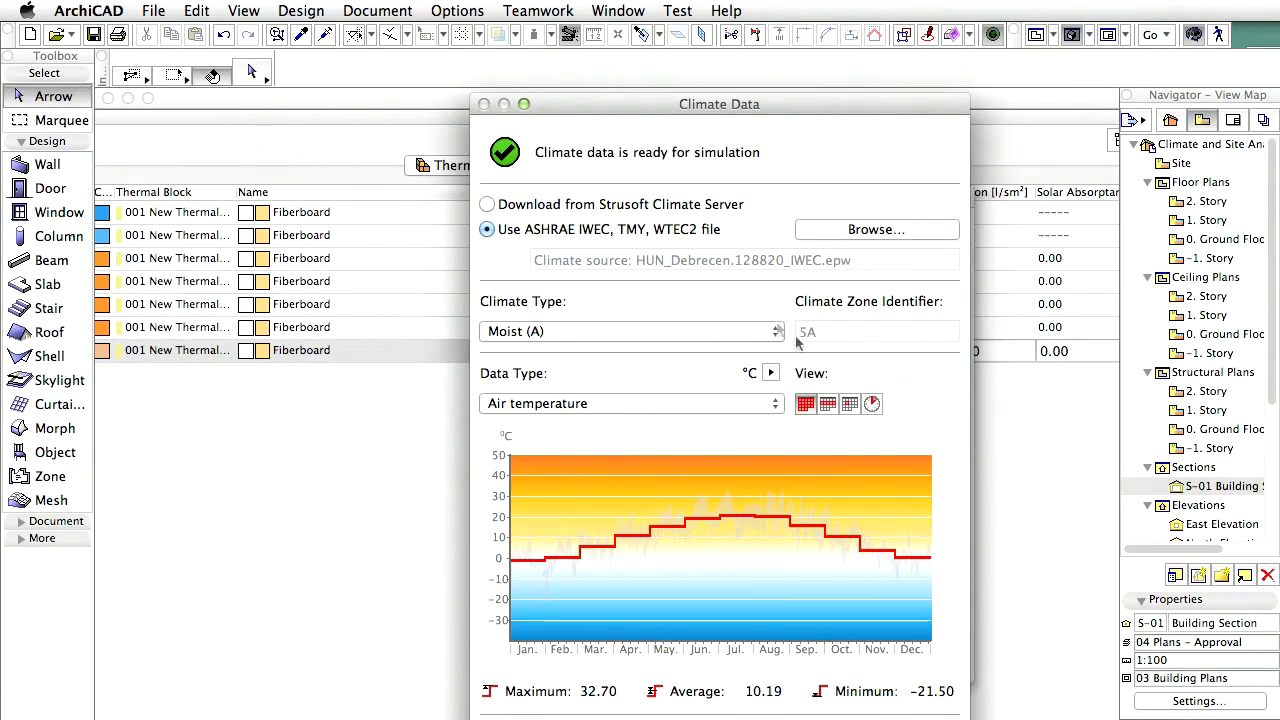
# - Compare the climate data charts, including solar radiation, wind speed and air temperature, then accept the environment settings
pyautogui.click(730, 405)
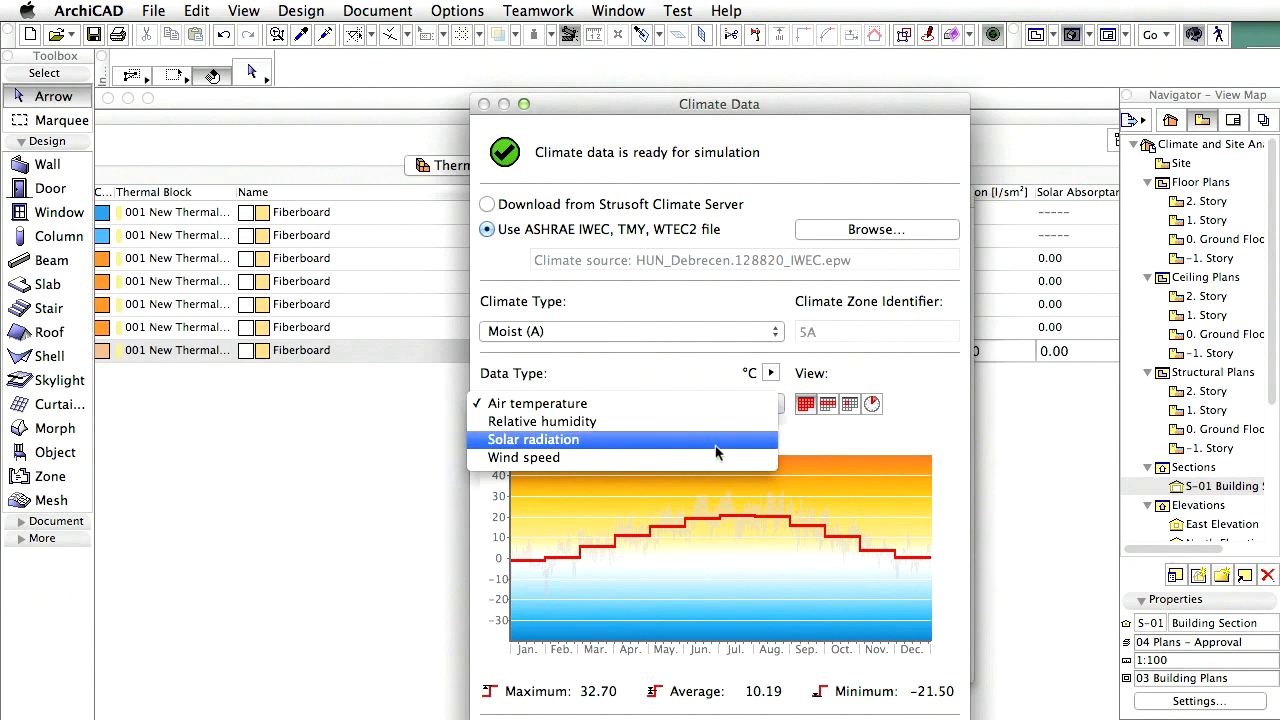
pyautogui.click(714, 439)
pyautogui.click(714, 422)
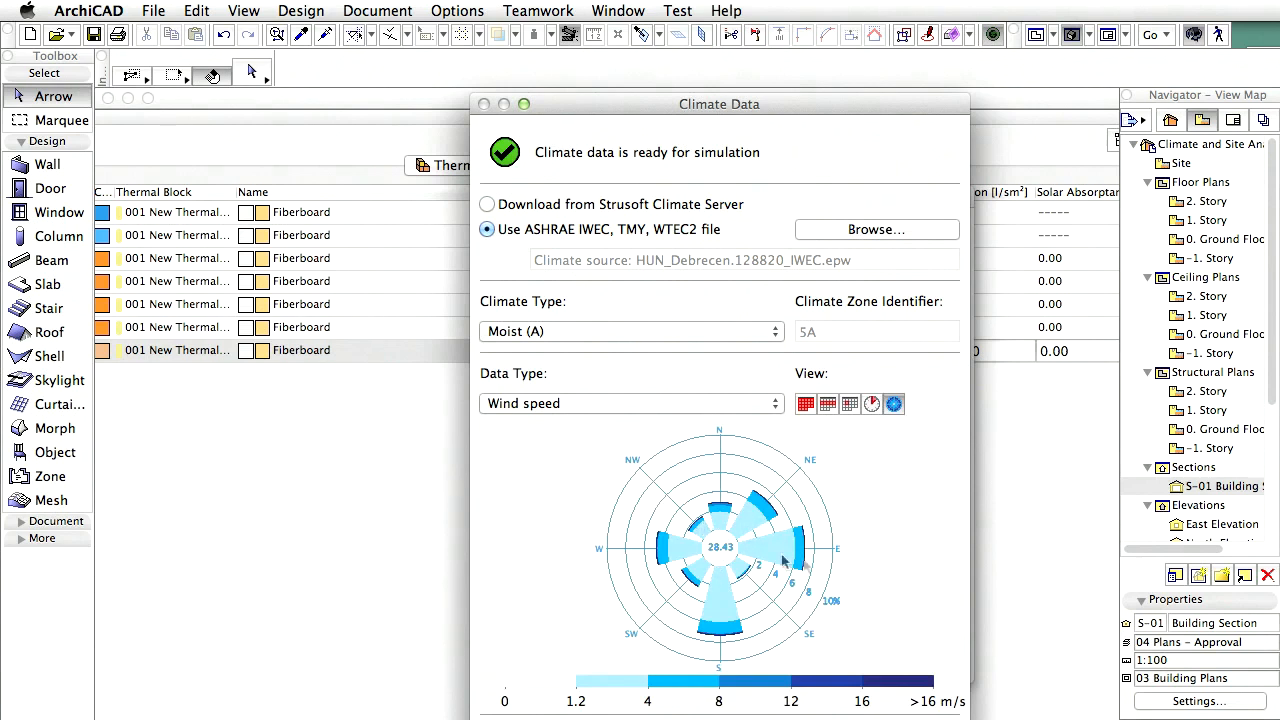
pyautogui.click(697, 410)
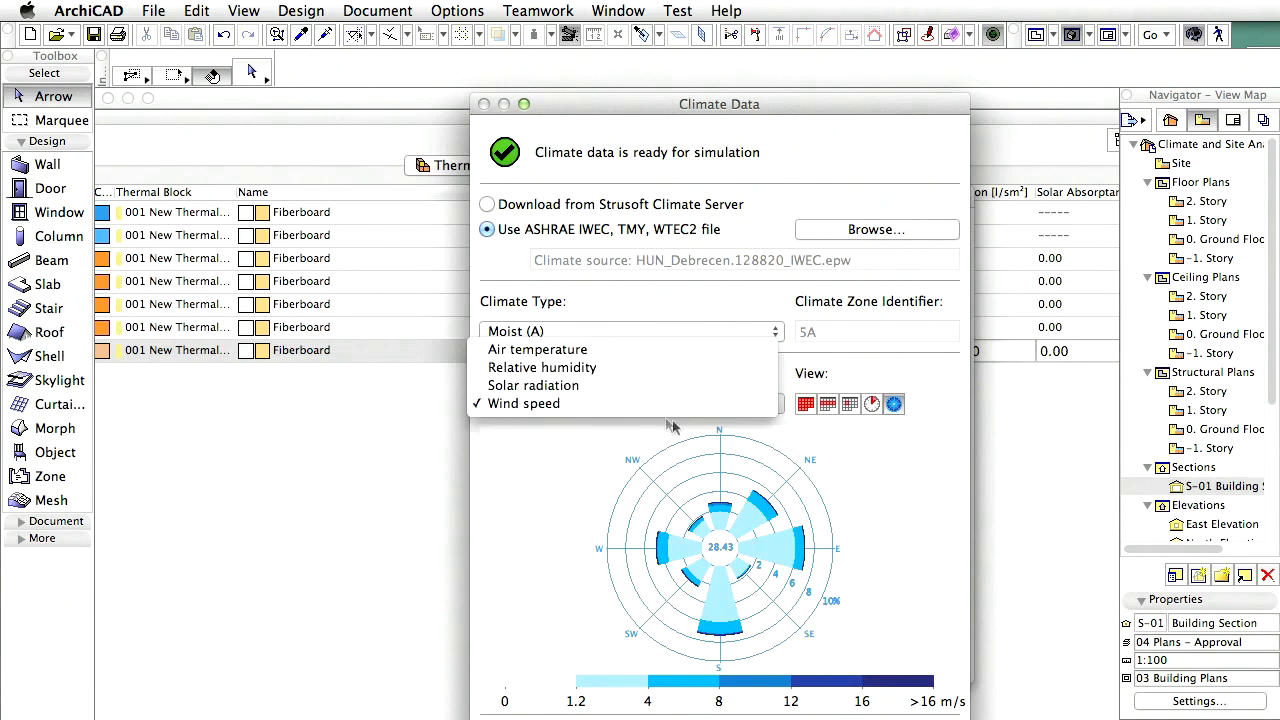
pyautogui.click(686, 352)
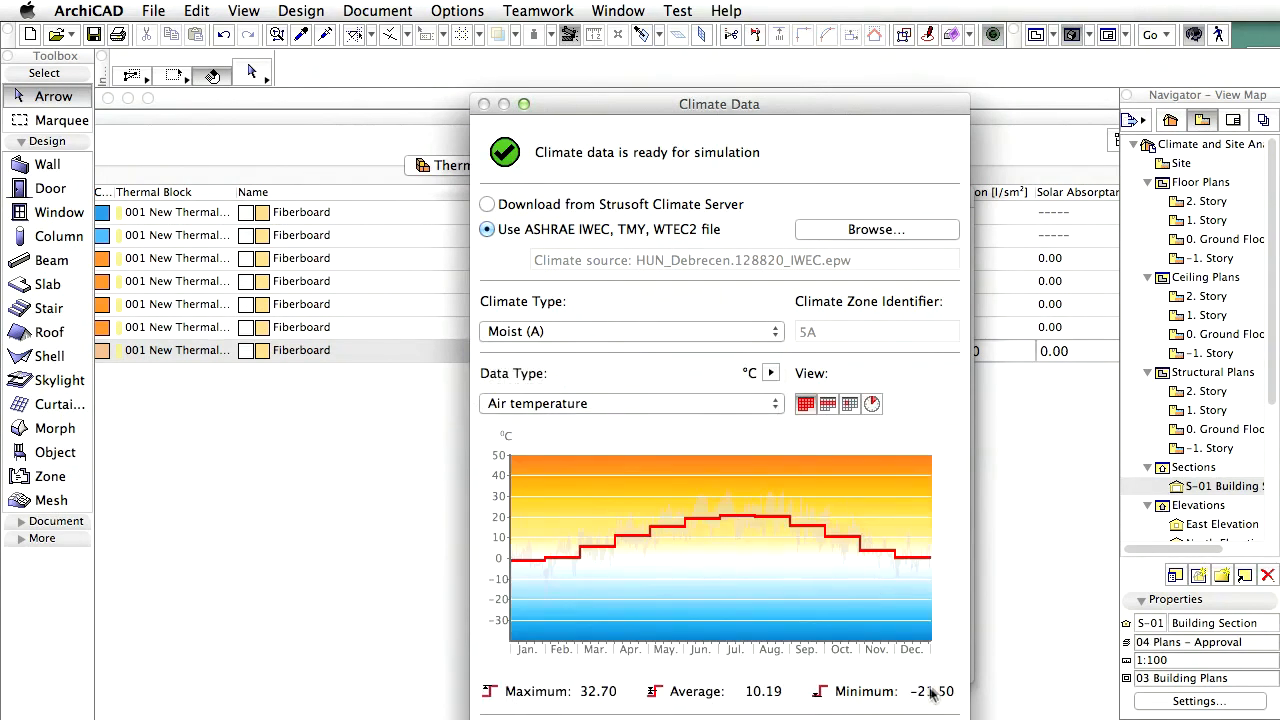
pyautogui.click(828, 404)
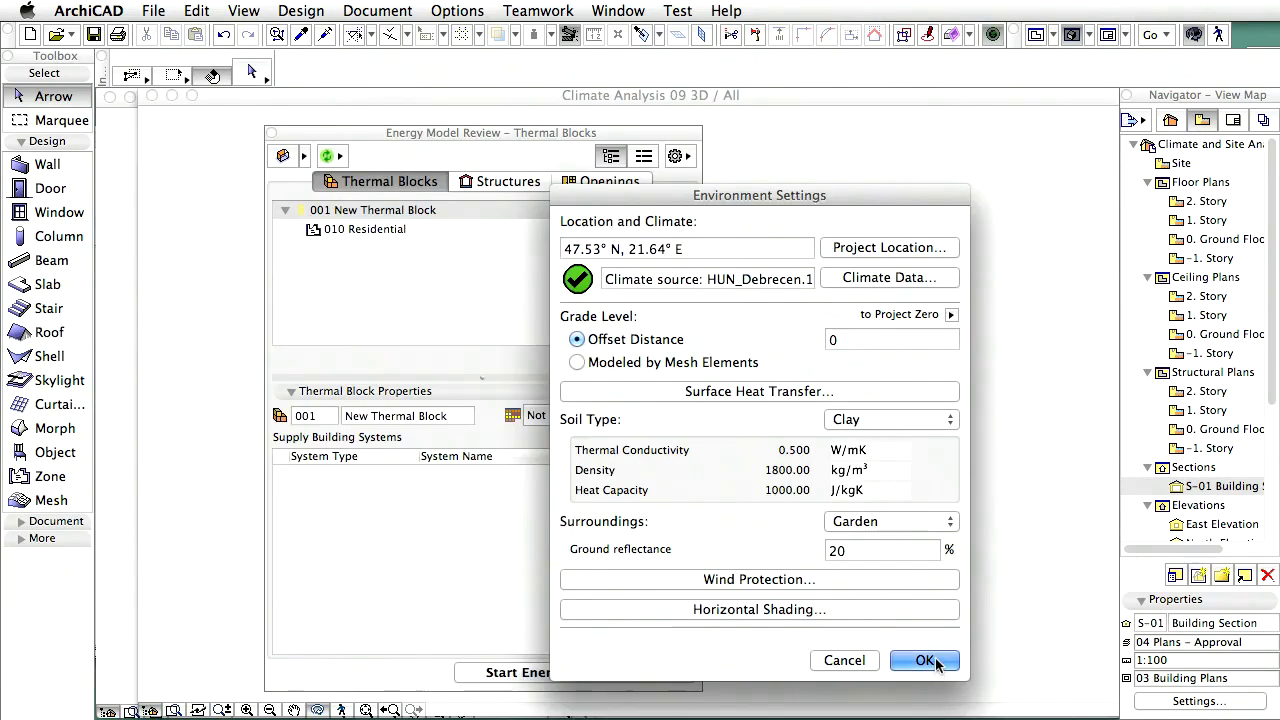
pyautogui.click(930, 664)
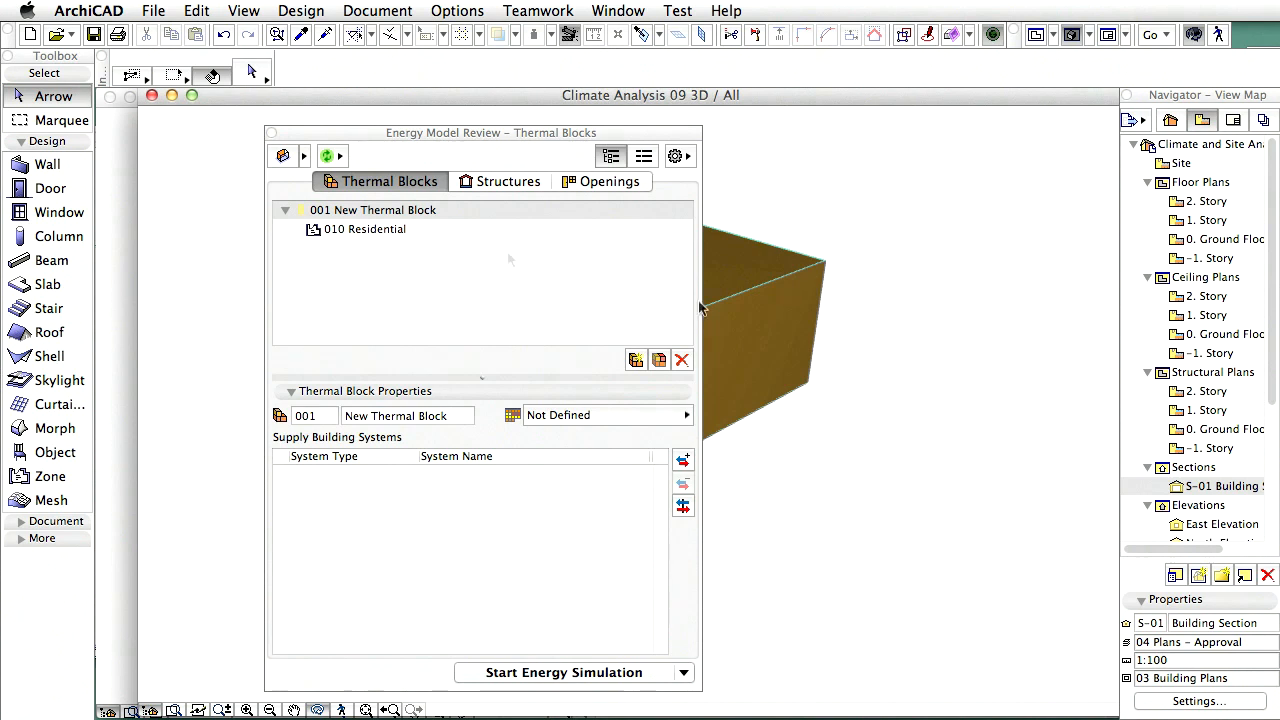
# - Move the energy review palette off the model, open the thermal block's operation profiles and select the Residential profile
pyautogui.moveTo(598, 132); pyautogui.dragTo(1138, 115)
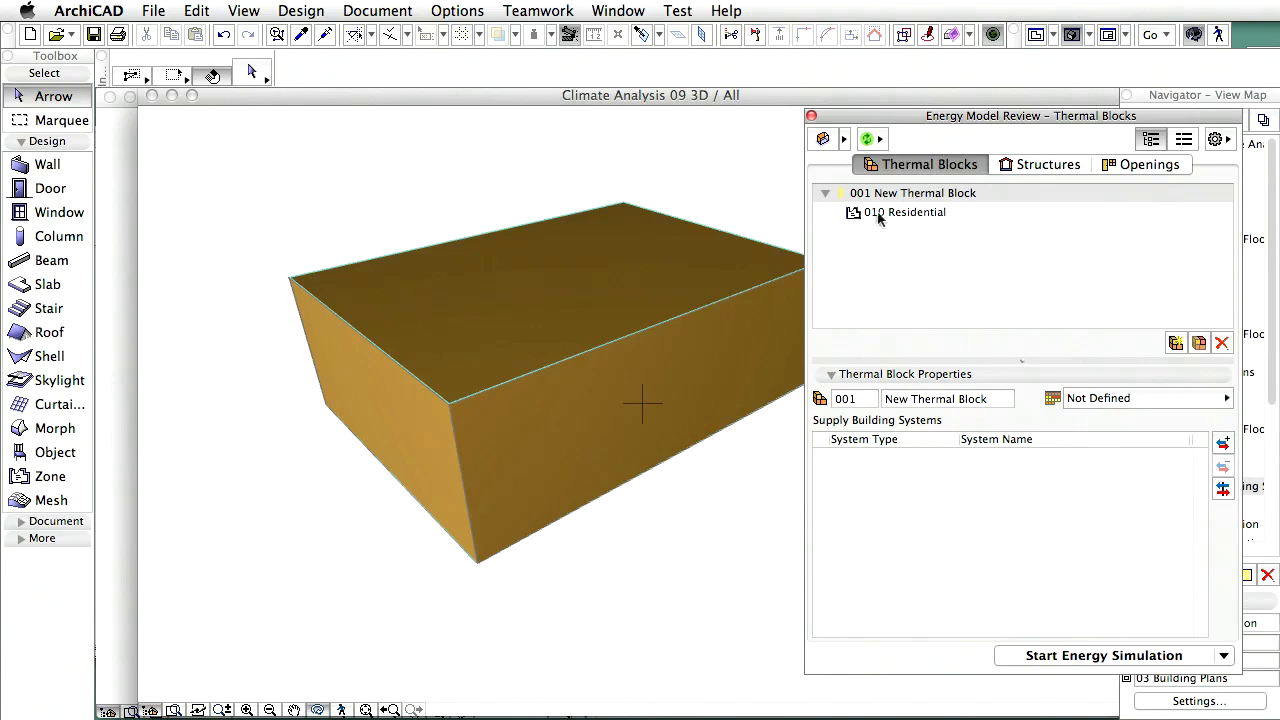
pyautogui.click(1112, 401)
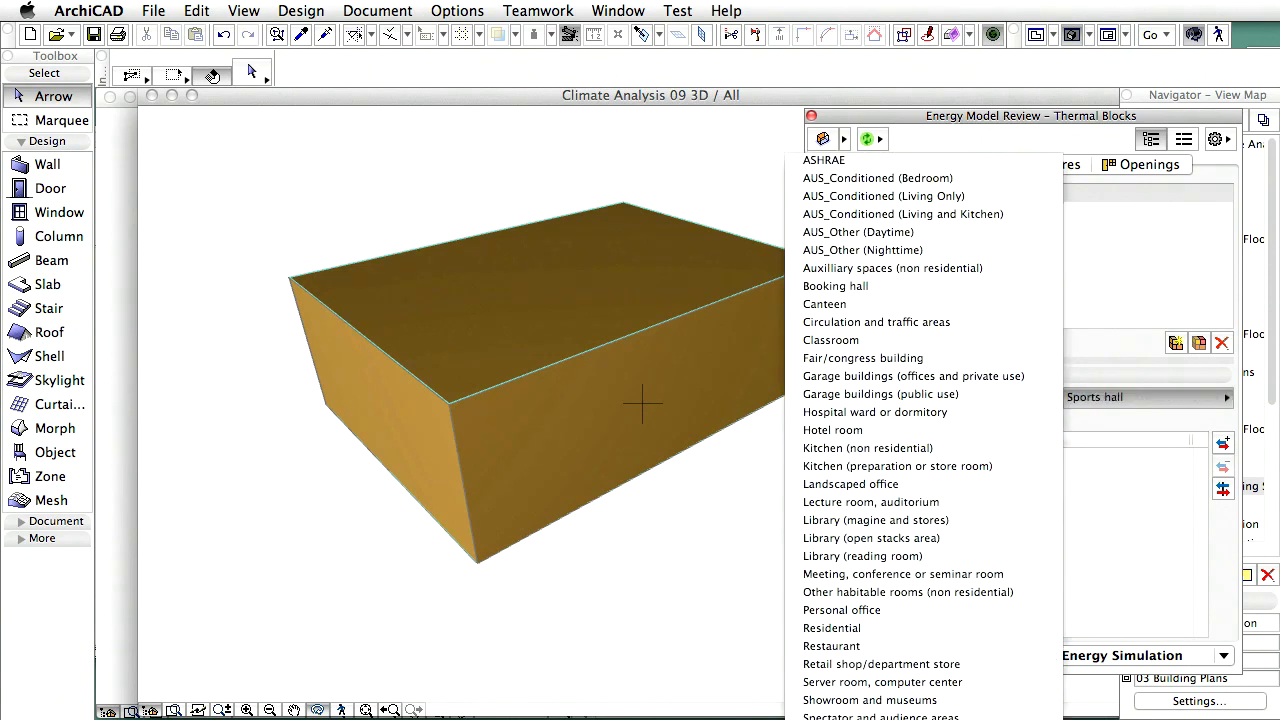
pyautogui.click(1013, 688)
pyautogui.moveTo(991, 271); pyautogui.dragTo(990, 330)
pyautogui.click(820, 326)
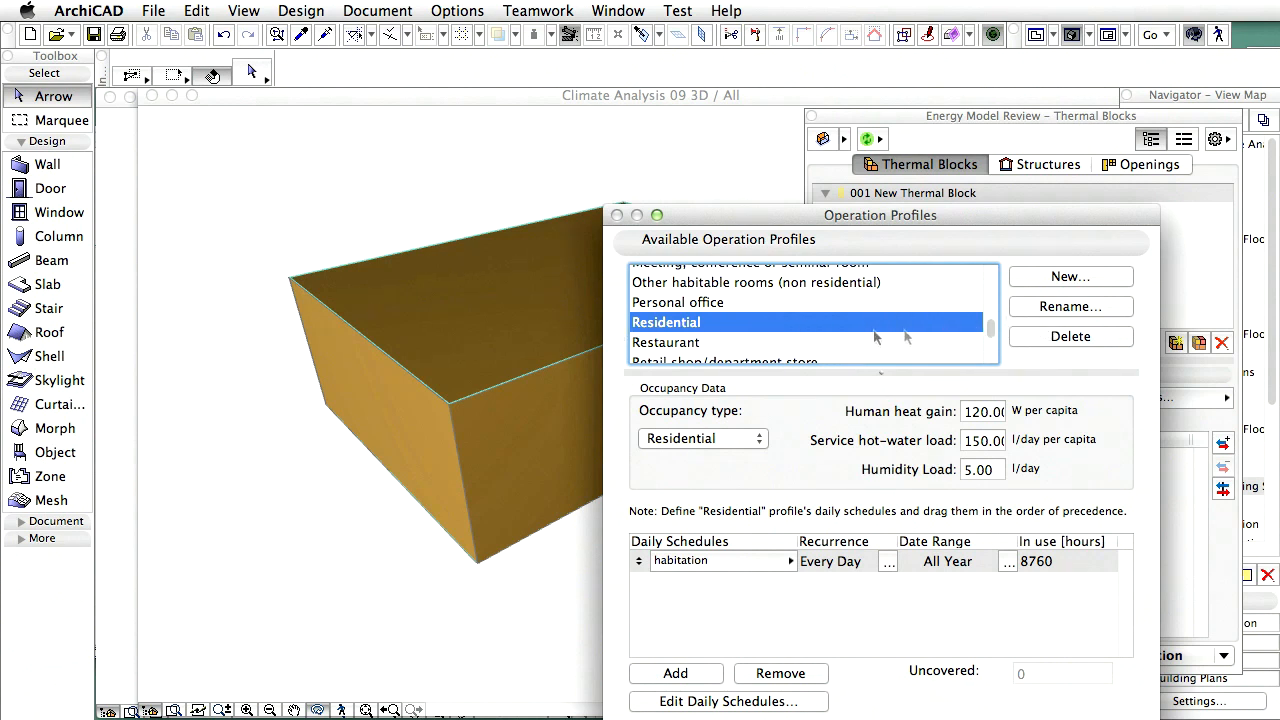
pyautogui.click(1085, 280)
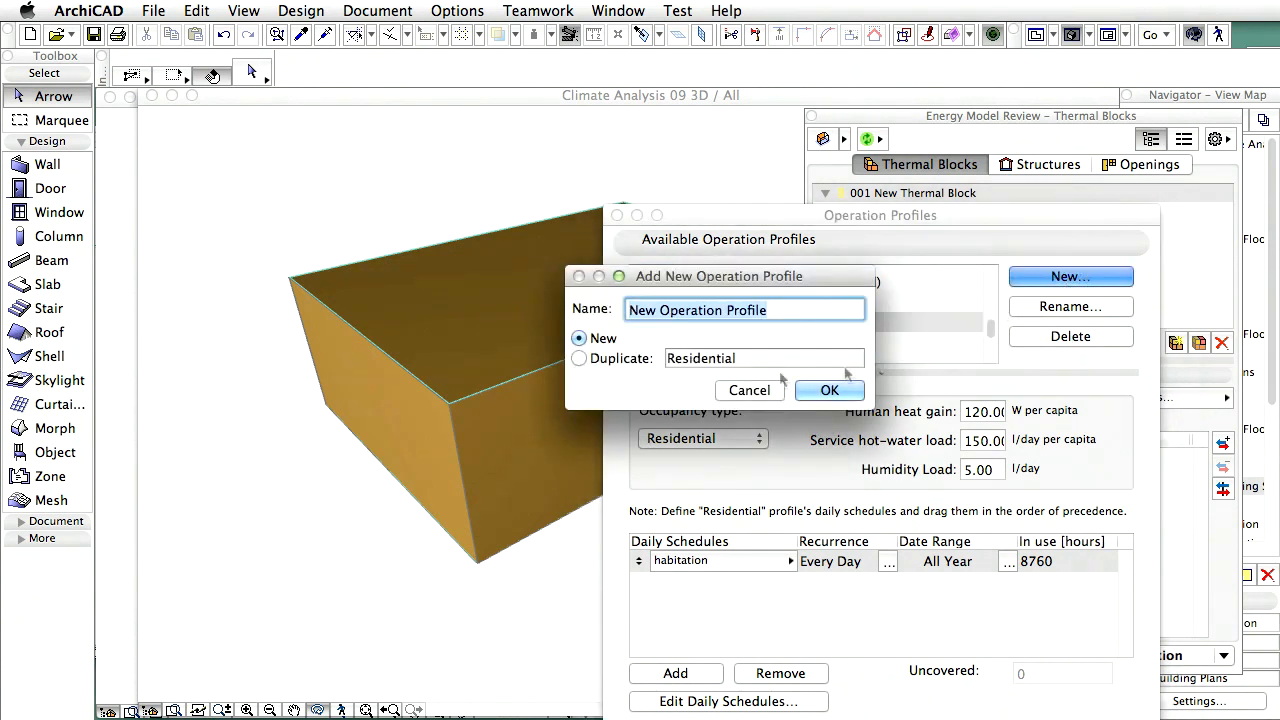
pyautogui.click(579, 358)
pyautogui.click(630, 310)
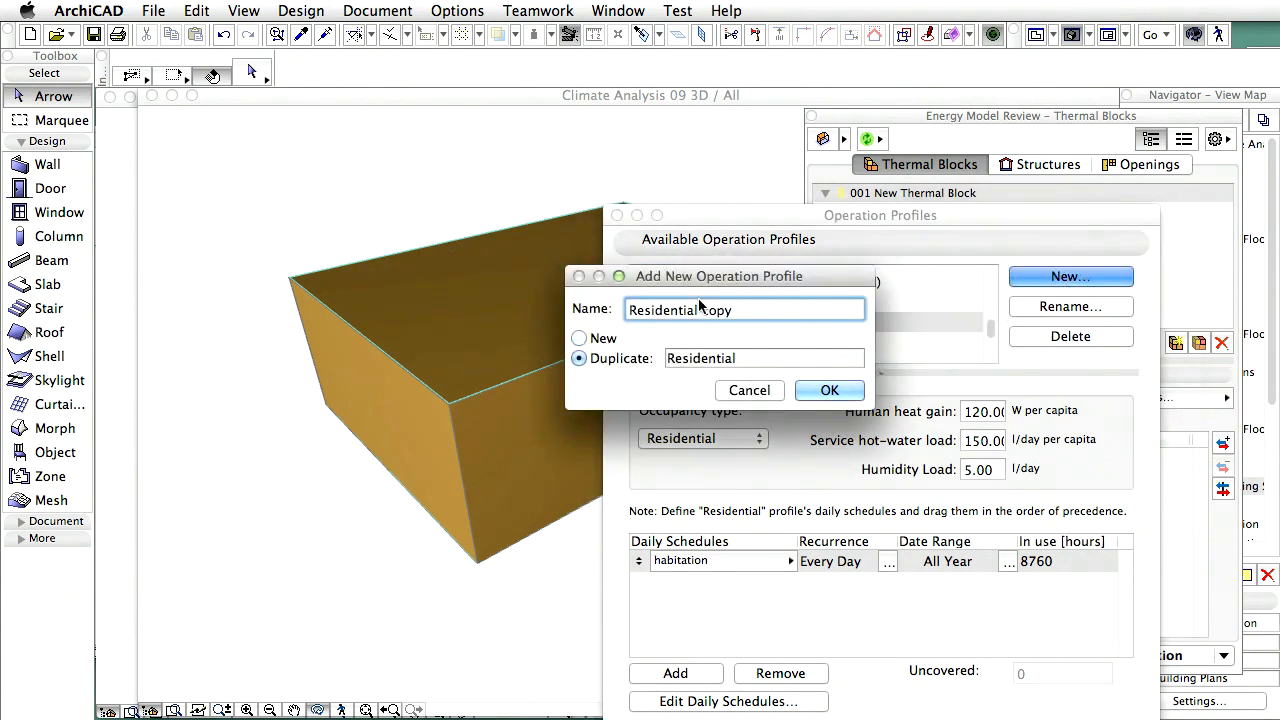
pyautogui.write('@')
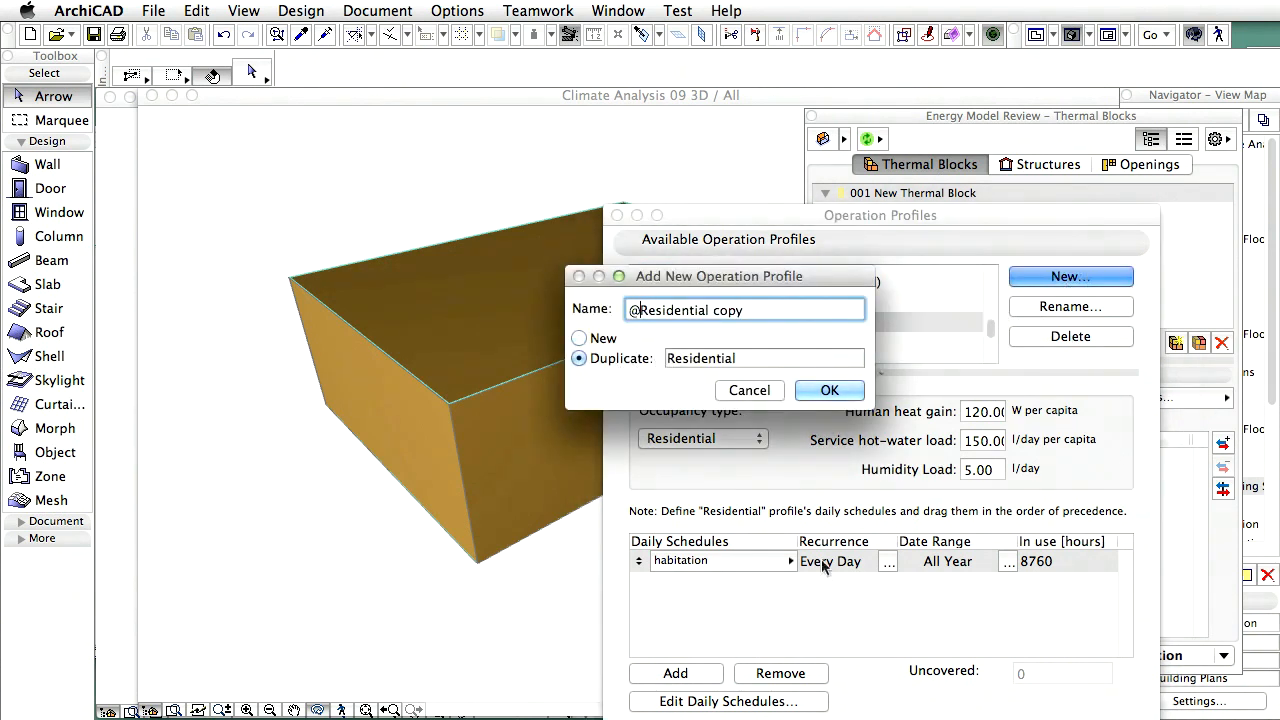
pyautogui.click(822, 390)
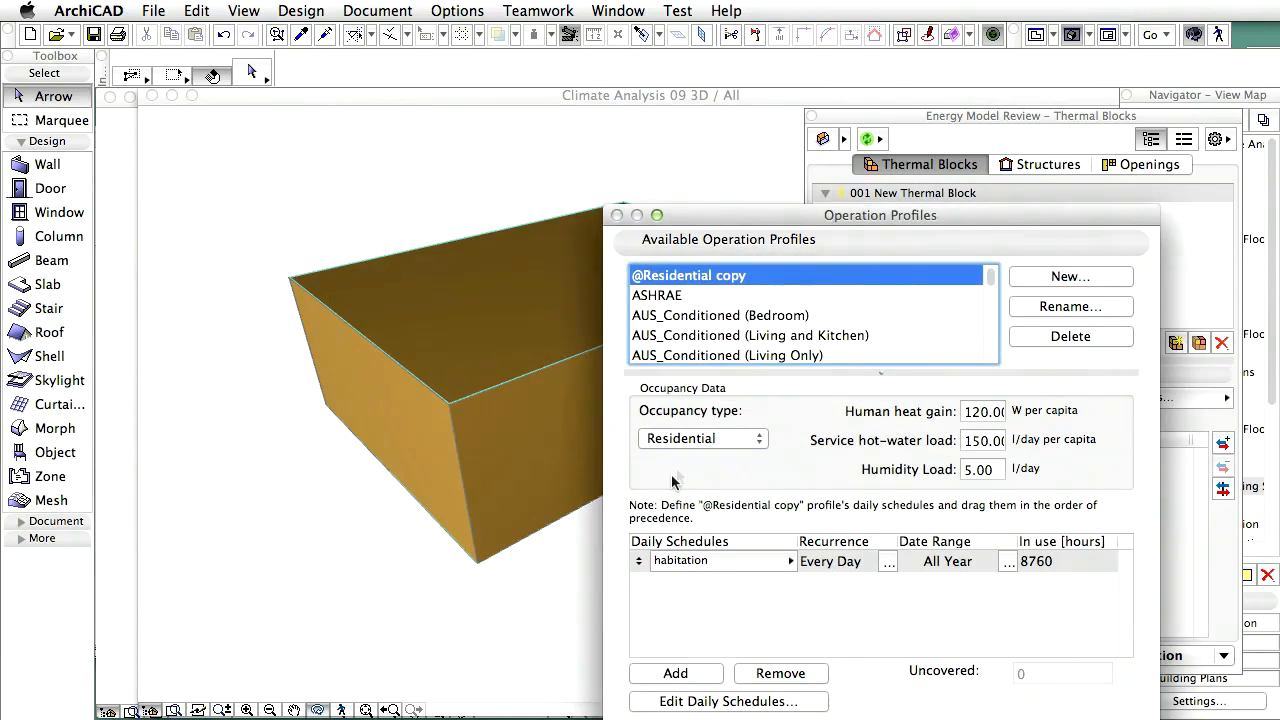
# - Set the copied profile's humidity load to 0.00 l/day and open its daily schedules for editing
pyautogui.click(996, 474)
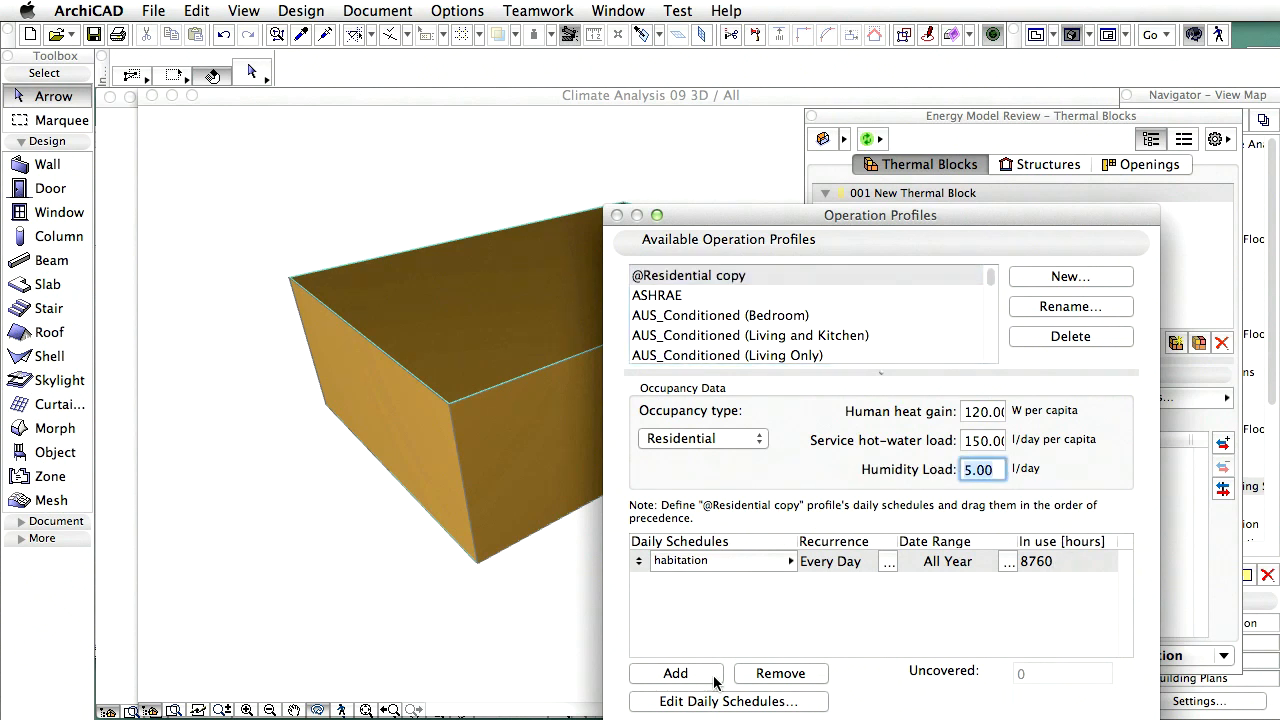
pyautogui.write('0.00')
pyautogui.click(790, 704)
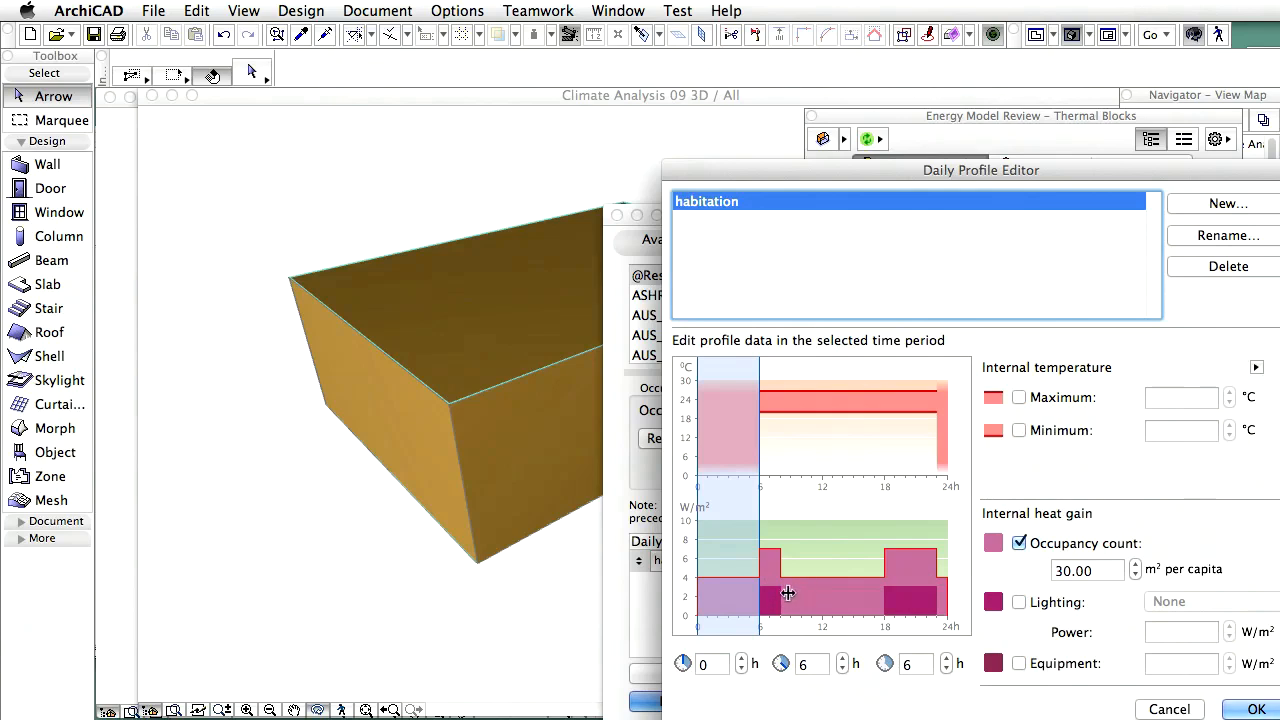
# - Examine the habitation schedule's internal temperature limits for the daytime period from 6 to 23 h and for the night hours
pyautogui.click(780, 451)
pyautogui.moveTo(780, 451); pyautogui.dragTo(902, 451)
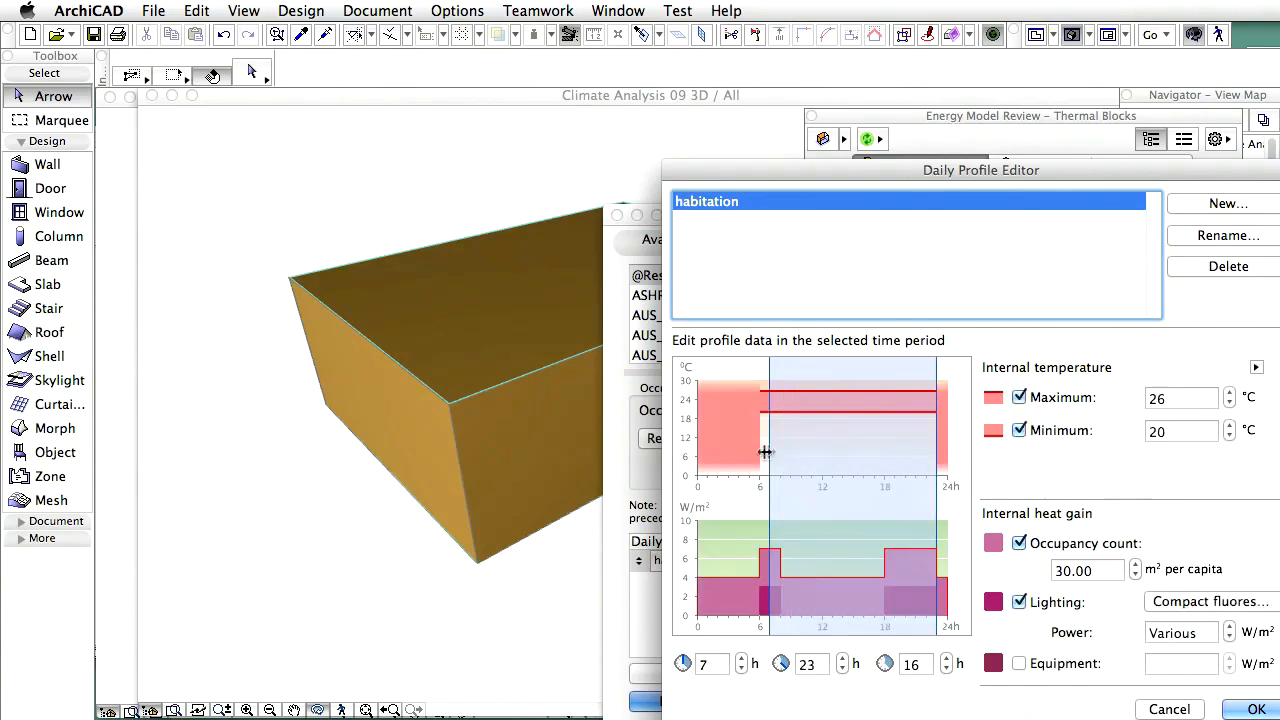
pyautogui.moveTo(768, 450); pyautogui.dragTo(934, 454)
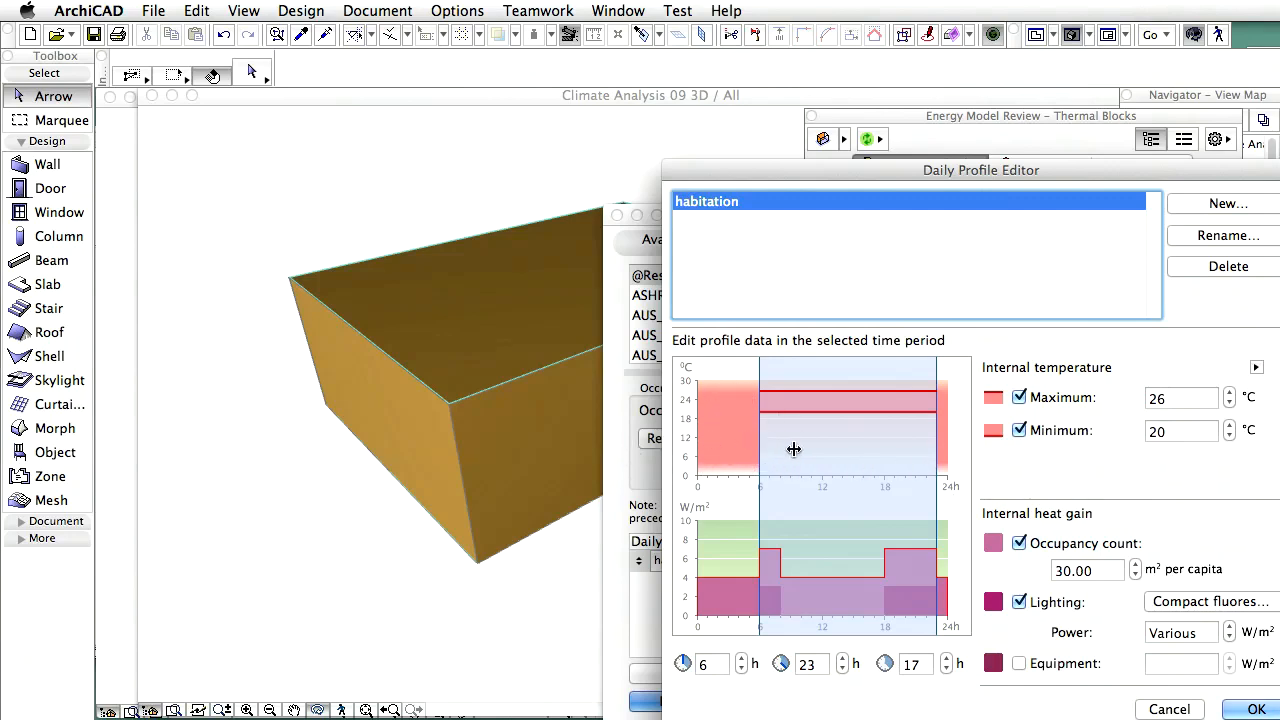
pyautogui.click(721, 457)
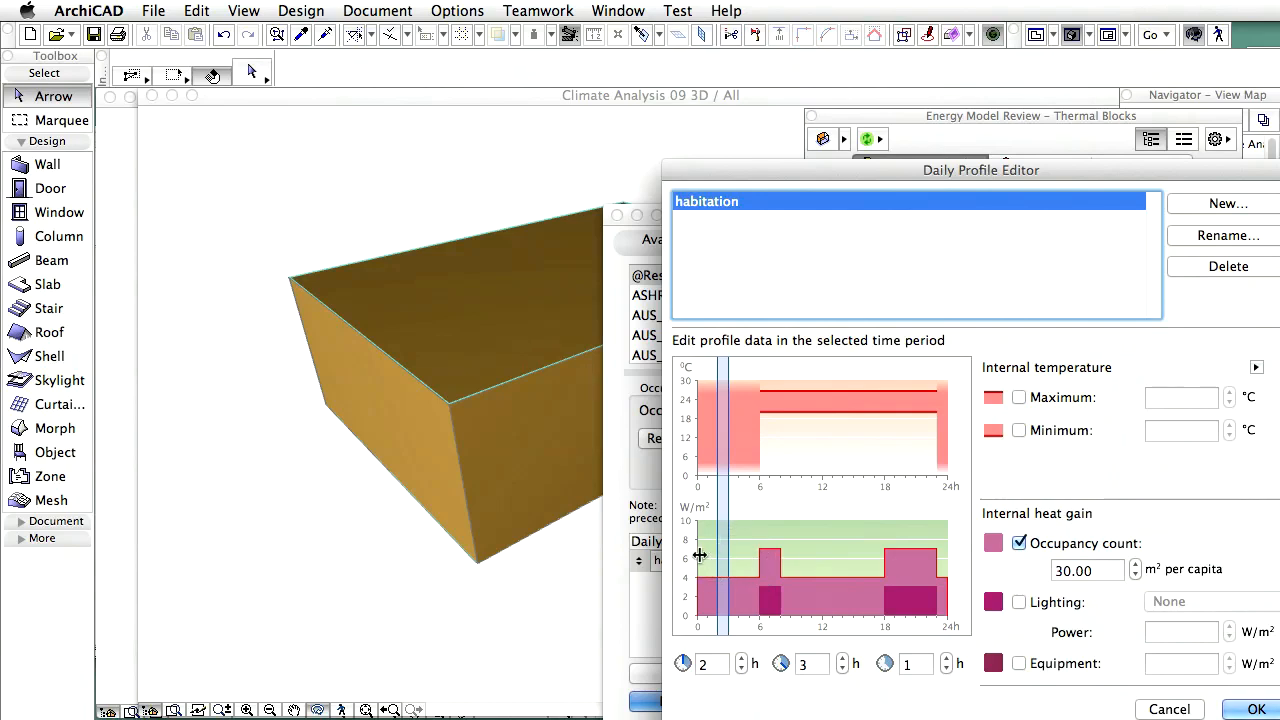
# - Examine the habitation schedule's internal heat gains over the whole day, comparing occupancy and lighting in morning, afternoon, evening and night hours
pyautogui.moveTo(700, 556); pyautogui.dragTo(946, 532)
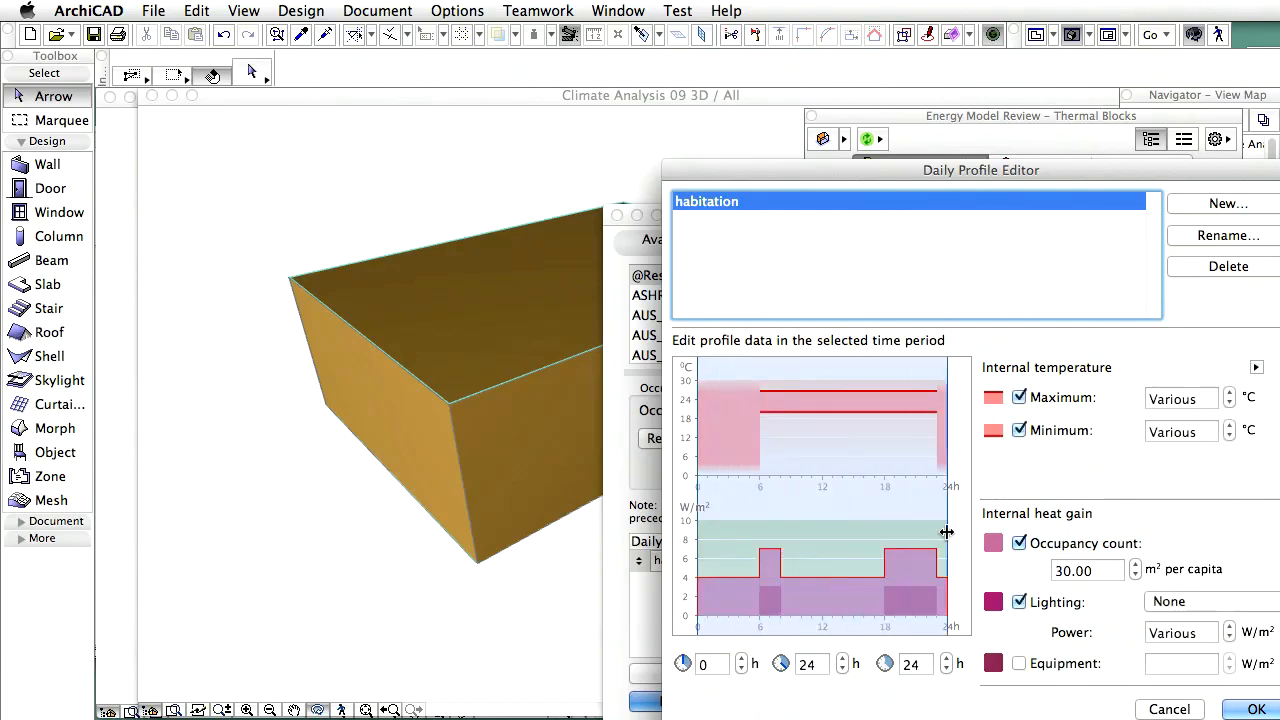
pyautogui.click(772, 556)
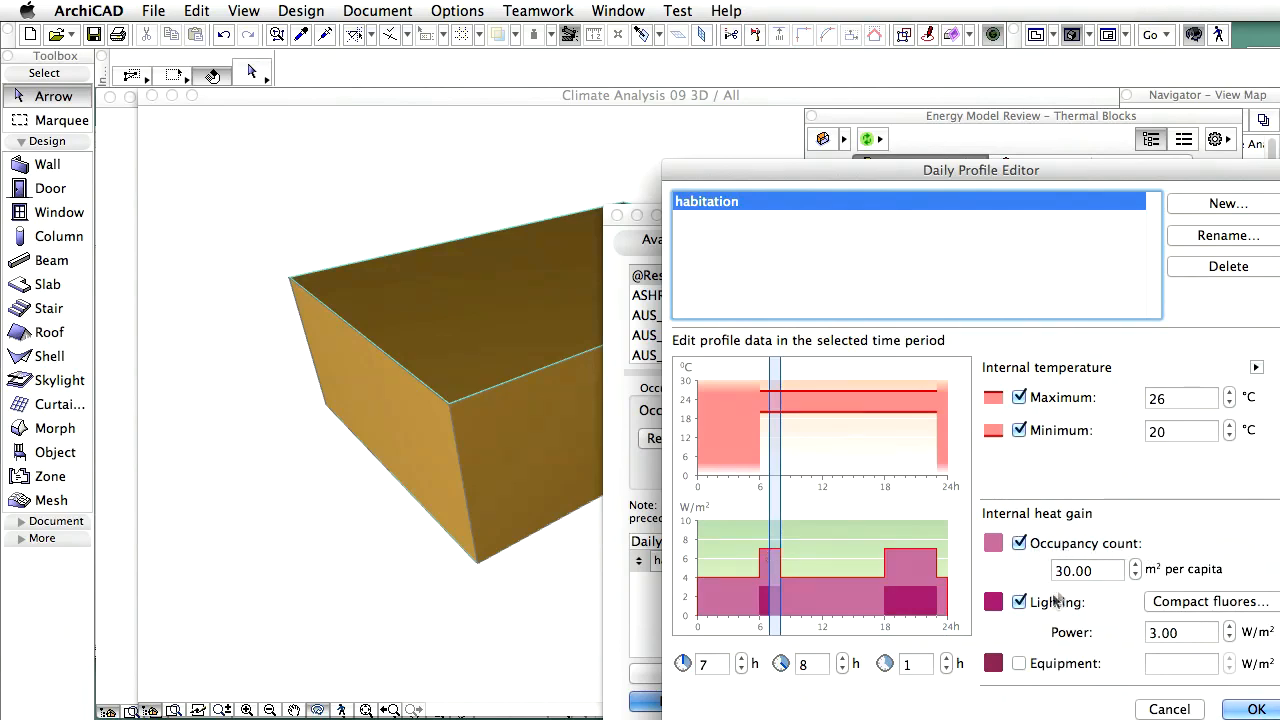
pyautogui.click(912, 604)
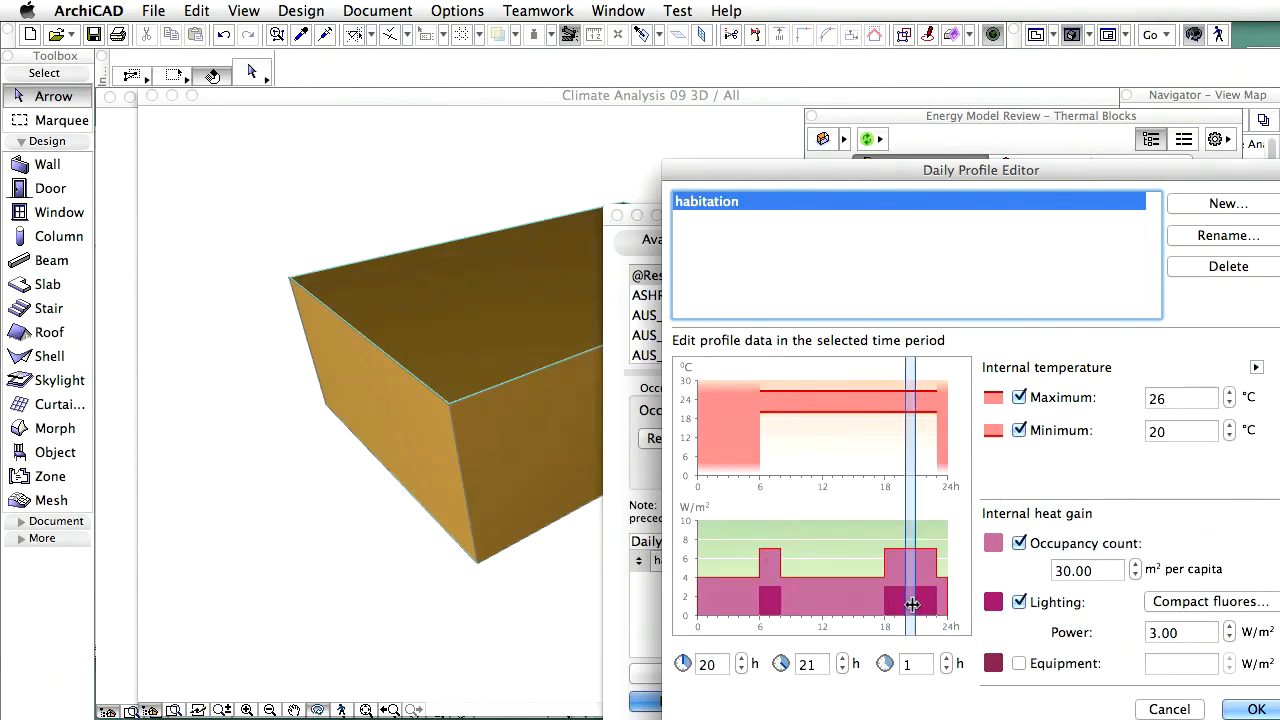
pyautogui.click(859, 604)
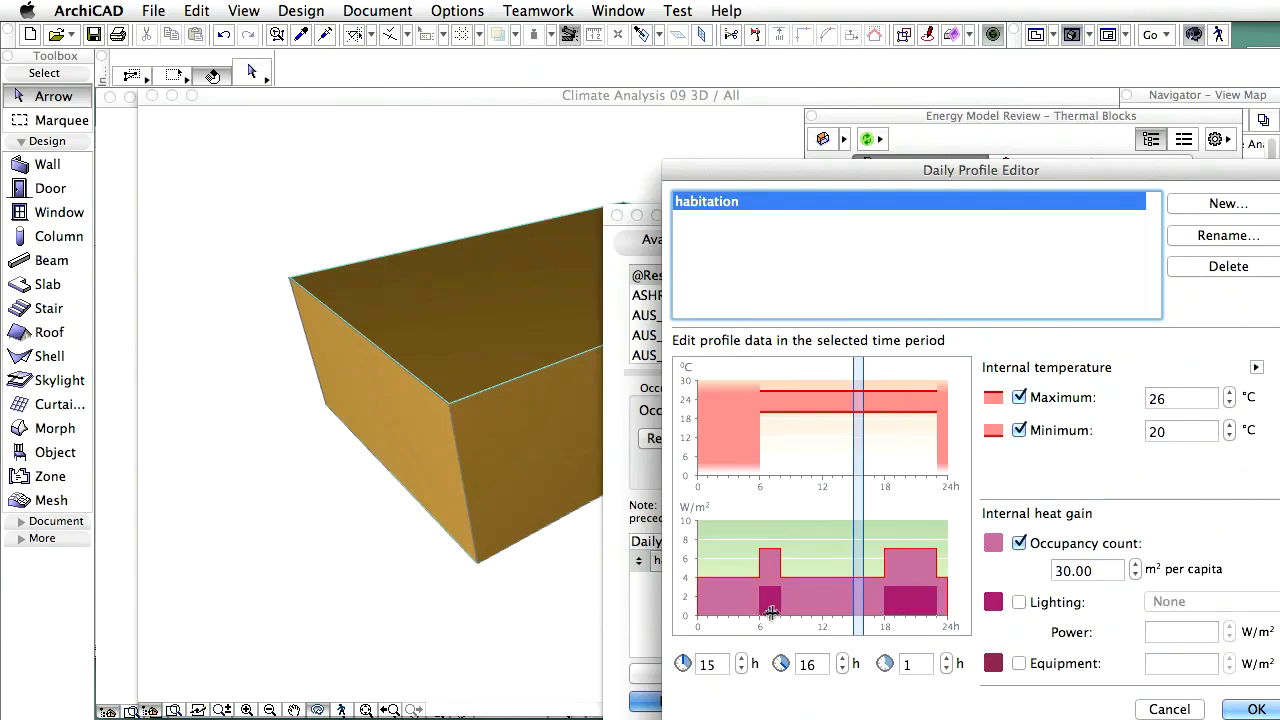
pyautogui.click(771, 609)
pyautogui.click(713, 605)
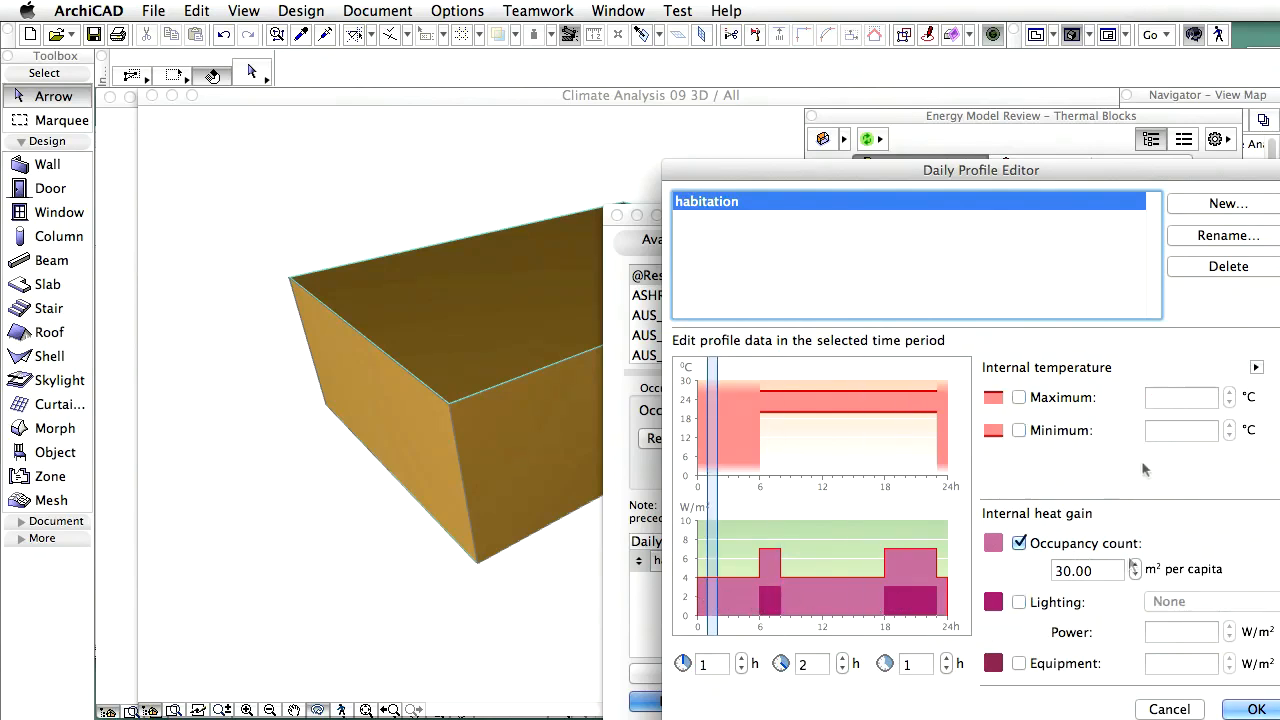
# - Remove the occupancy count and lighting heat gains from the habitation schedule for the whole day, 0 to 24 h
pyautogui.moveTo(703, 545); pyautogui.dragTo(951, 525)
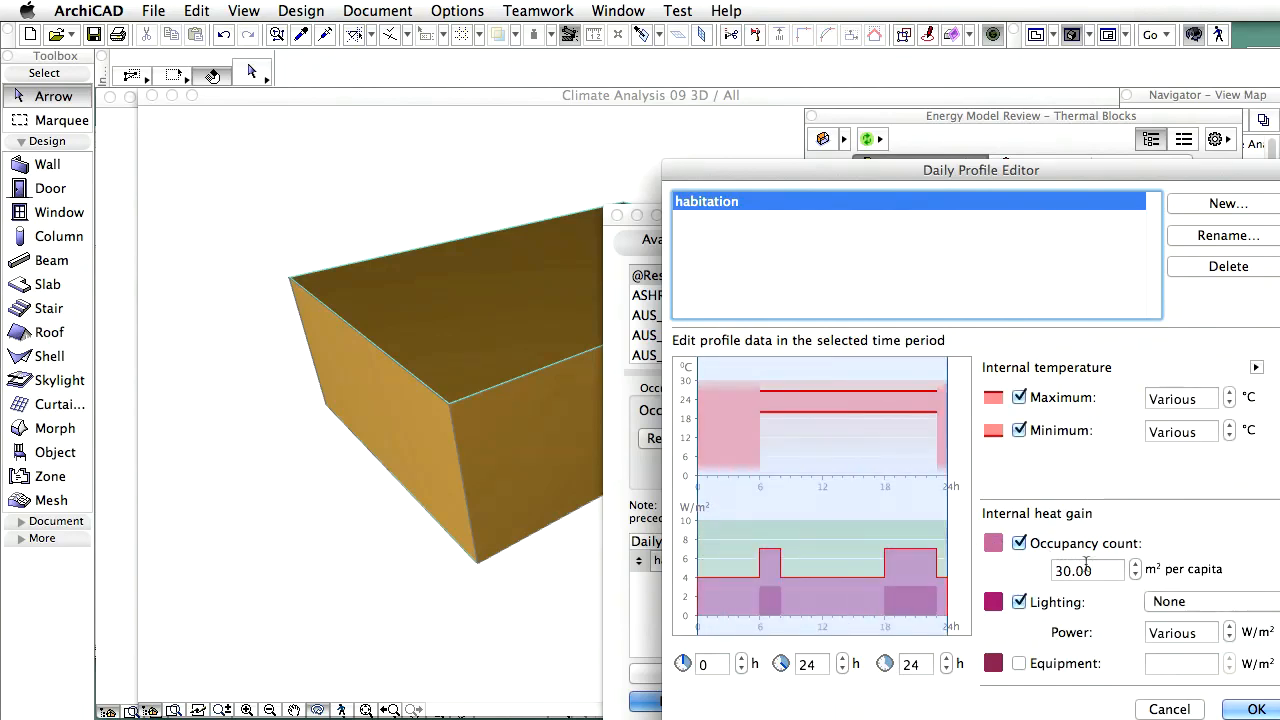
pyautogui.click(1019, 543)
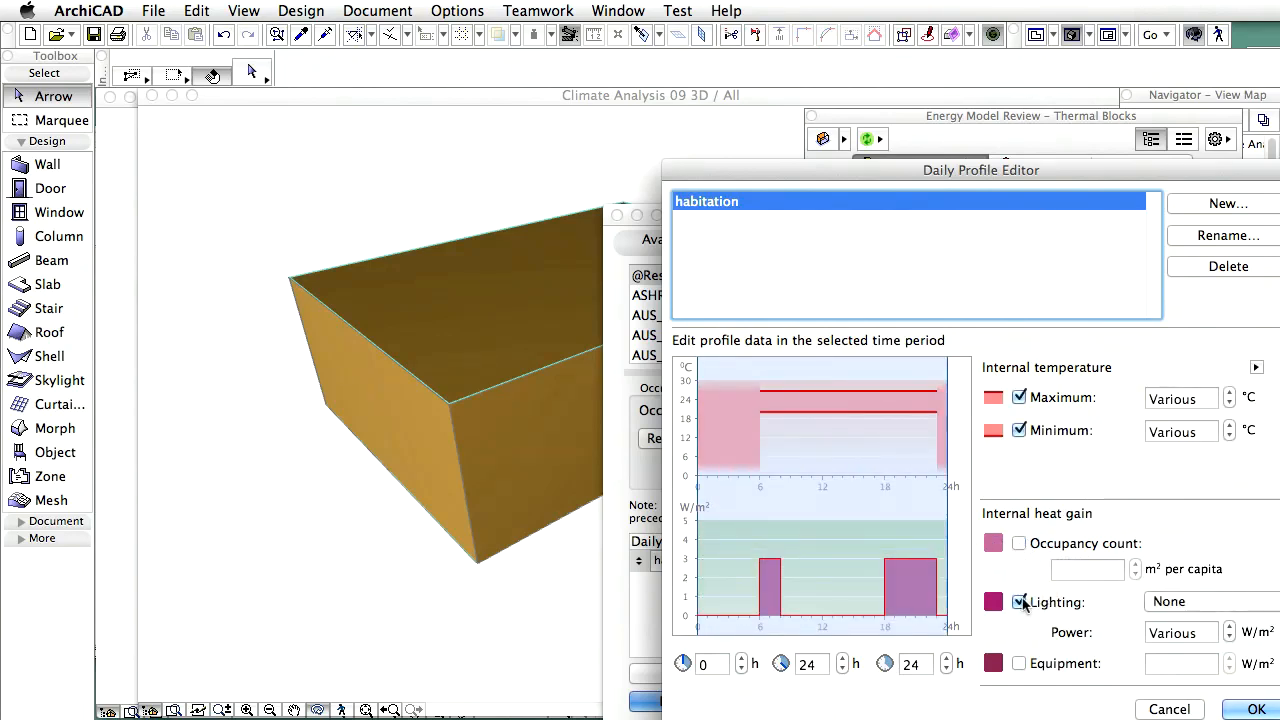
pyautogui.click(1020, 602)
pyautogui.click(957, 577)
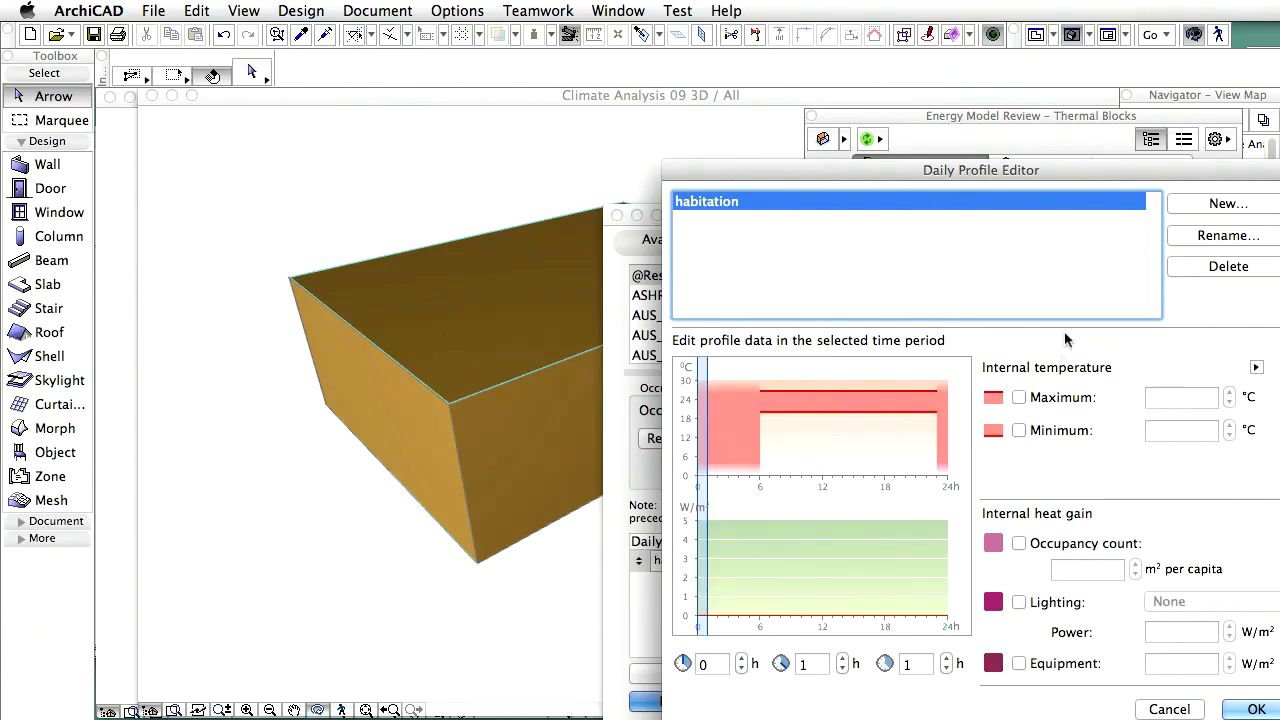
# - Check the habitation schedule's internal temperature limits for the 6 to 23 h period and accept the edited daily profile
pyautogui.click(850, 434)
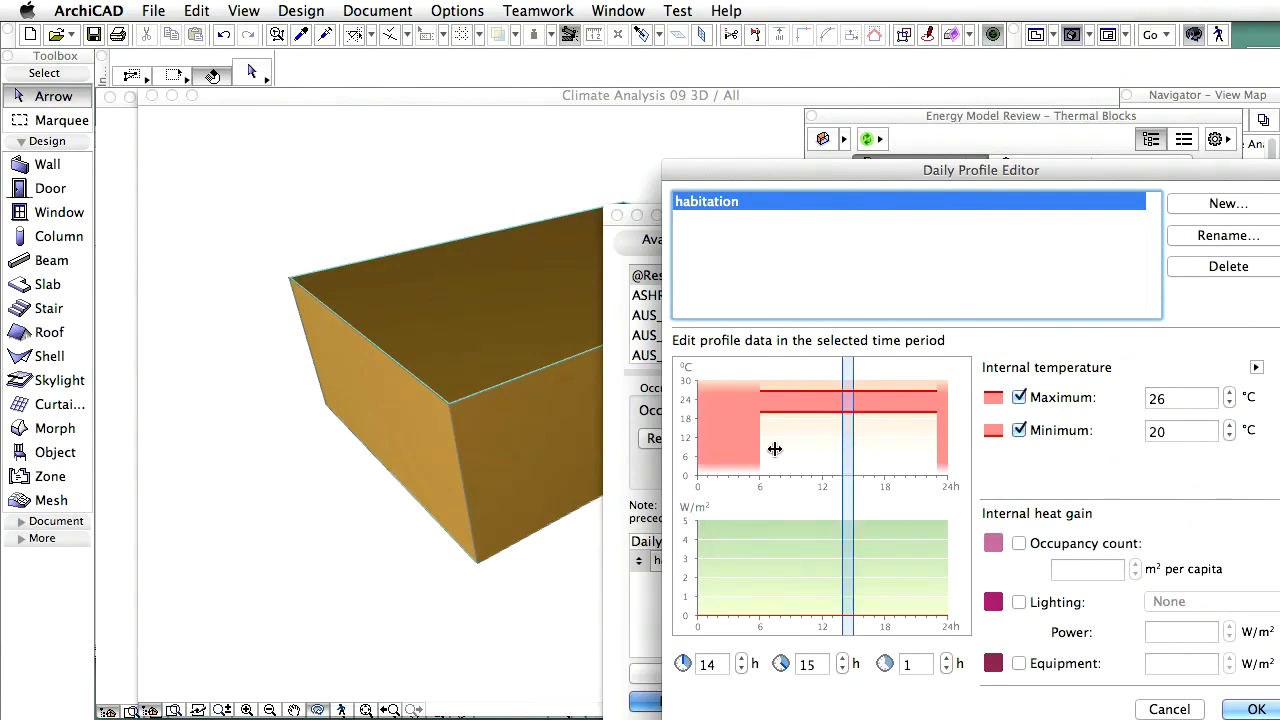
pyautogui.click(775, 449)
pyautogui.click(767, 460)
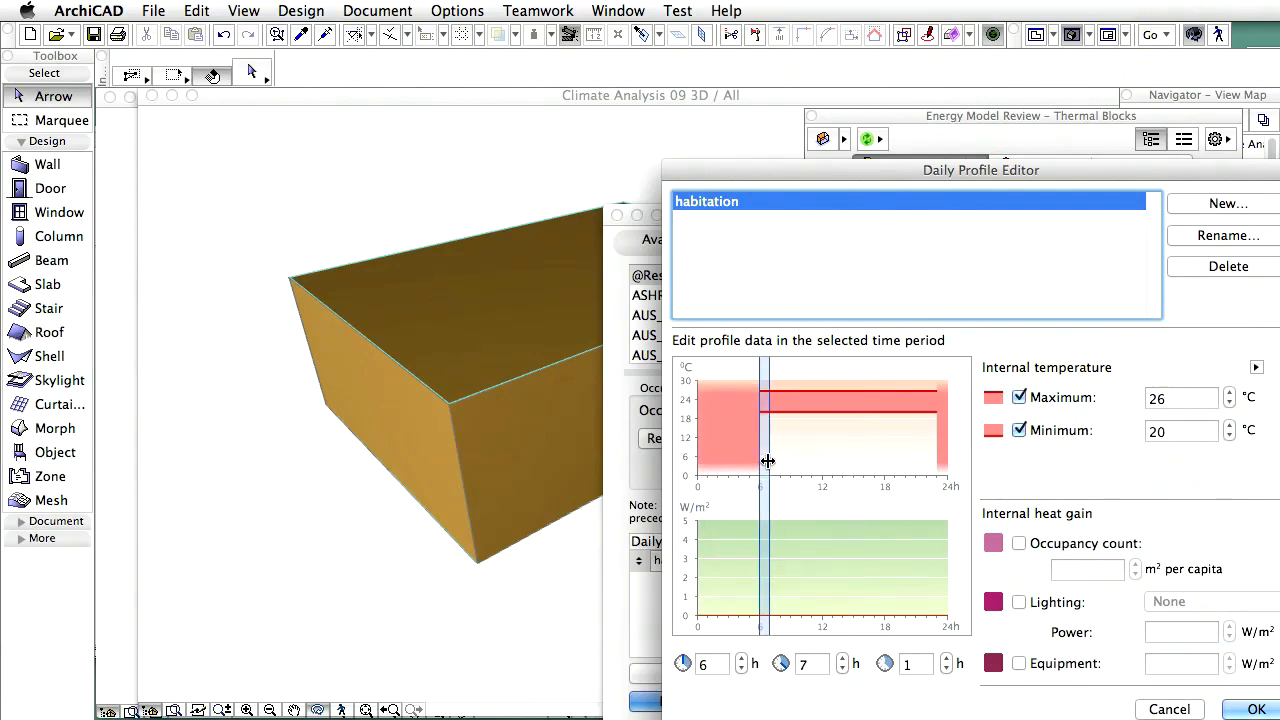
pyautogui.moveTo(767, 460); pyautogui.dragTo(931, 457)
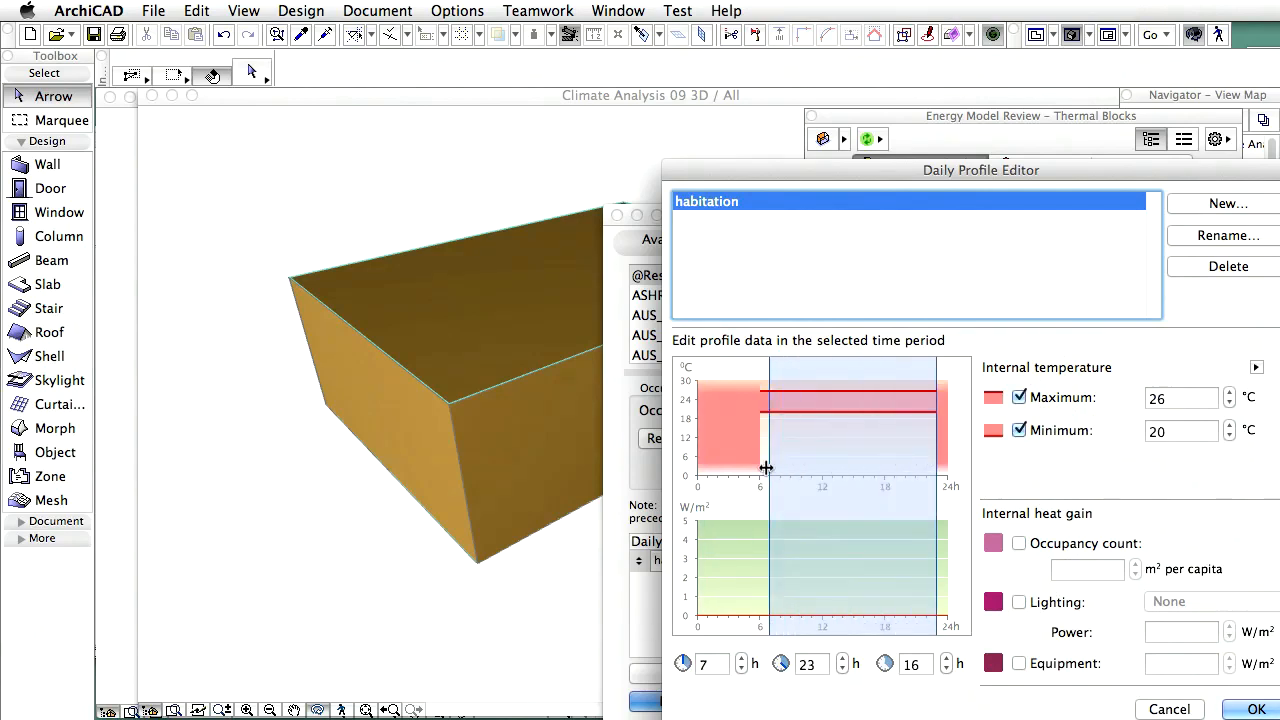
pyautogui.moveTo(766, 467); pyautogui.dragTo(929, 460)
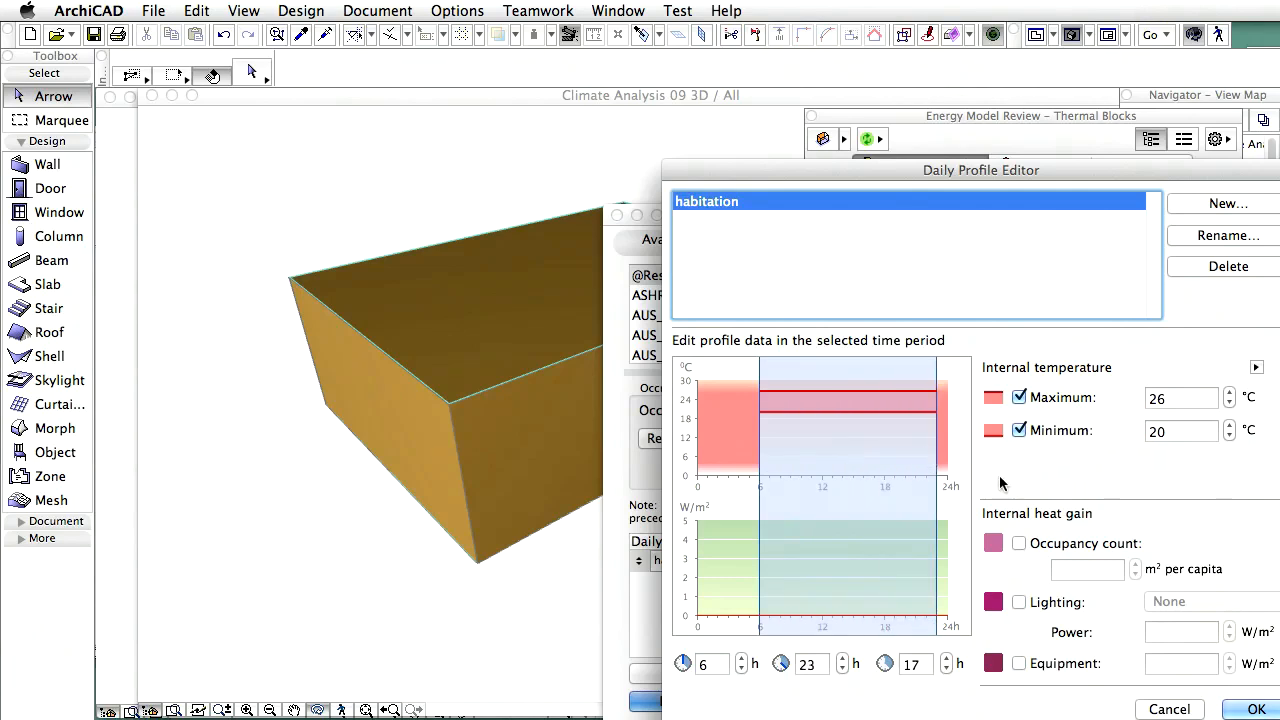
pyautogui.click(1245, 708)
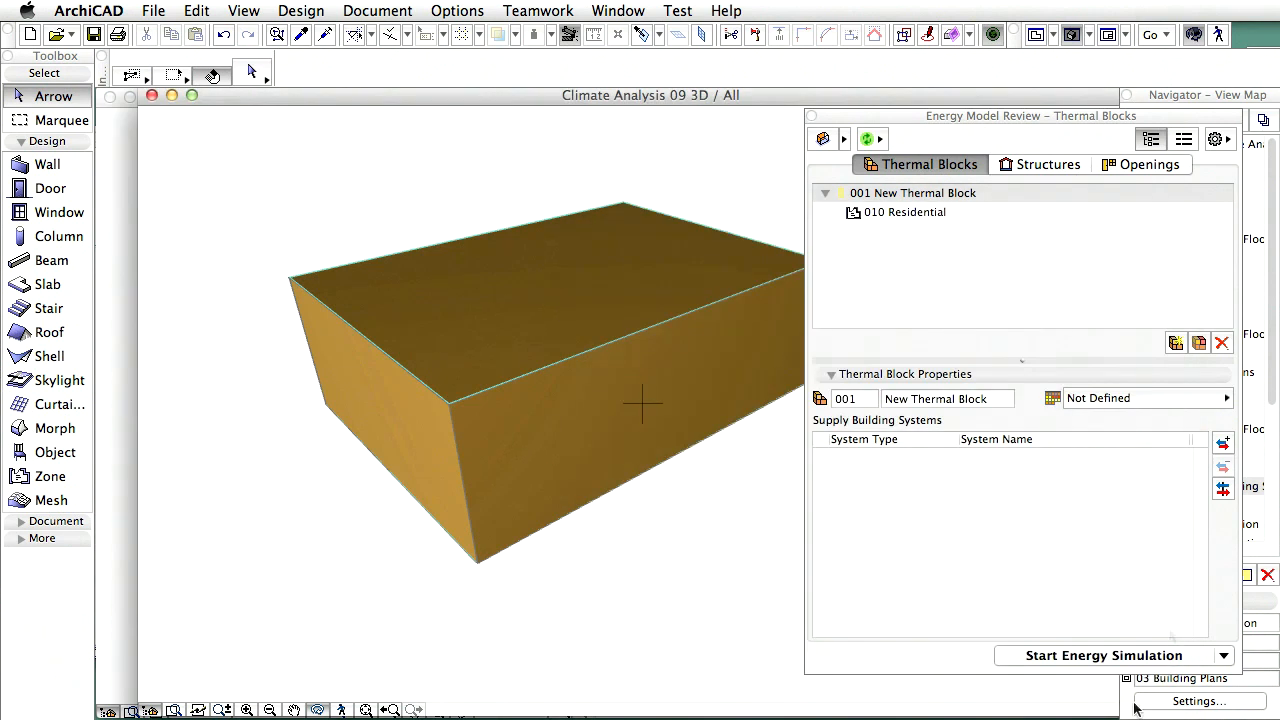
pyautogui.click(1170, 400)
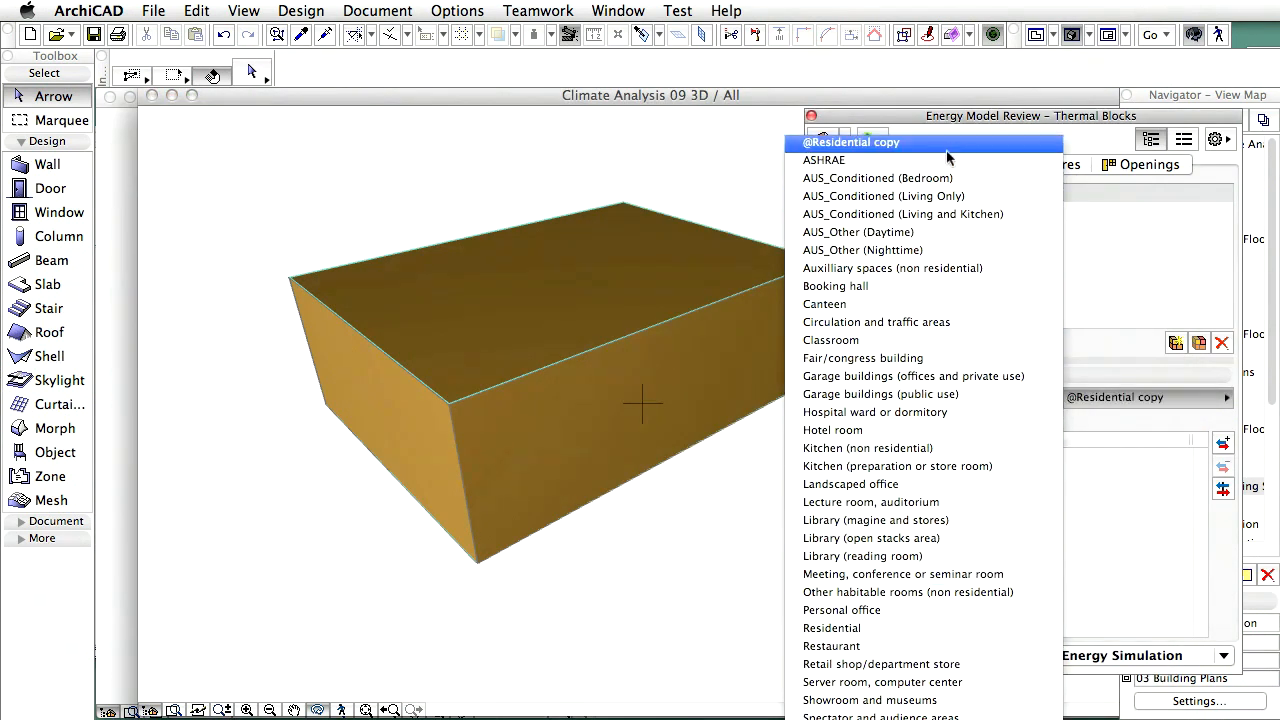
pyautogui.click(890, 142)
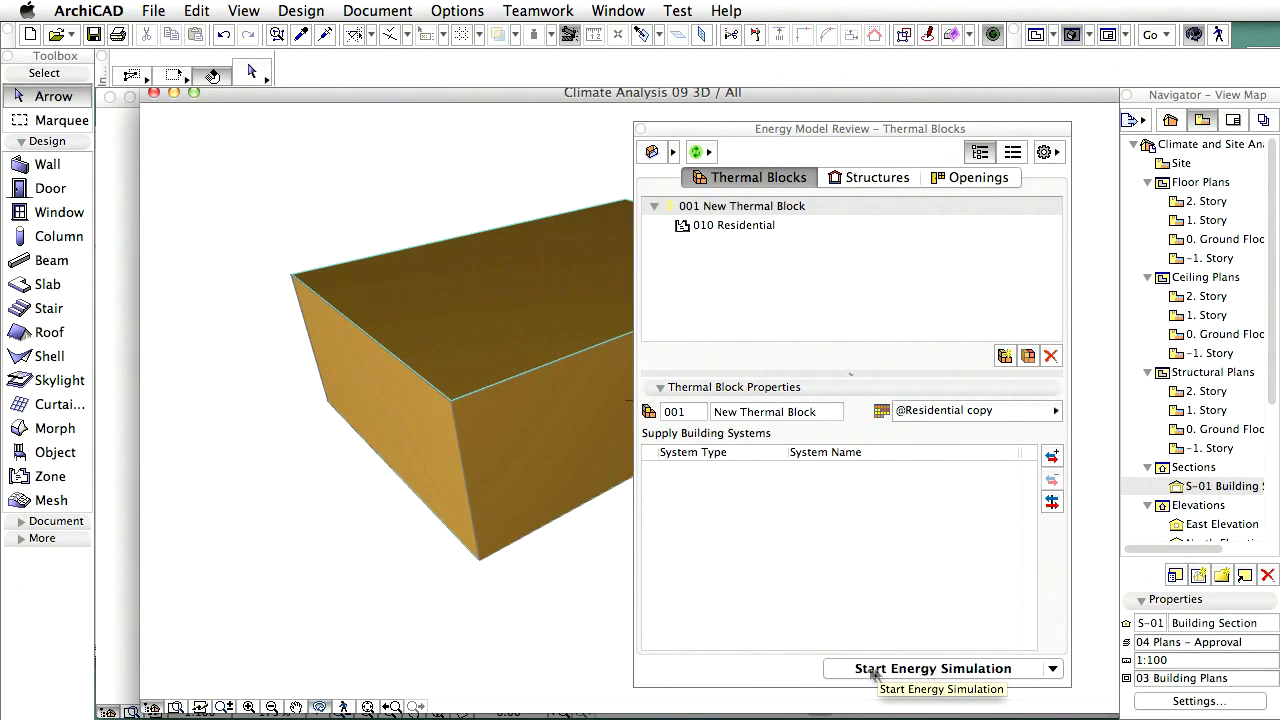
pyautogui.click(924, 672)
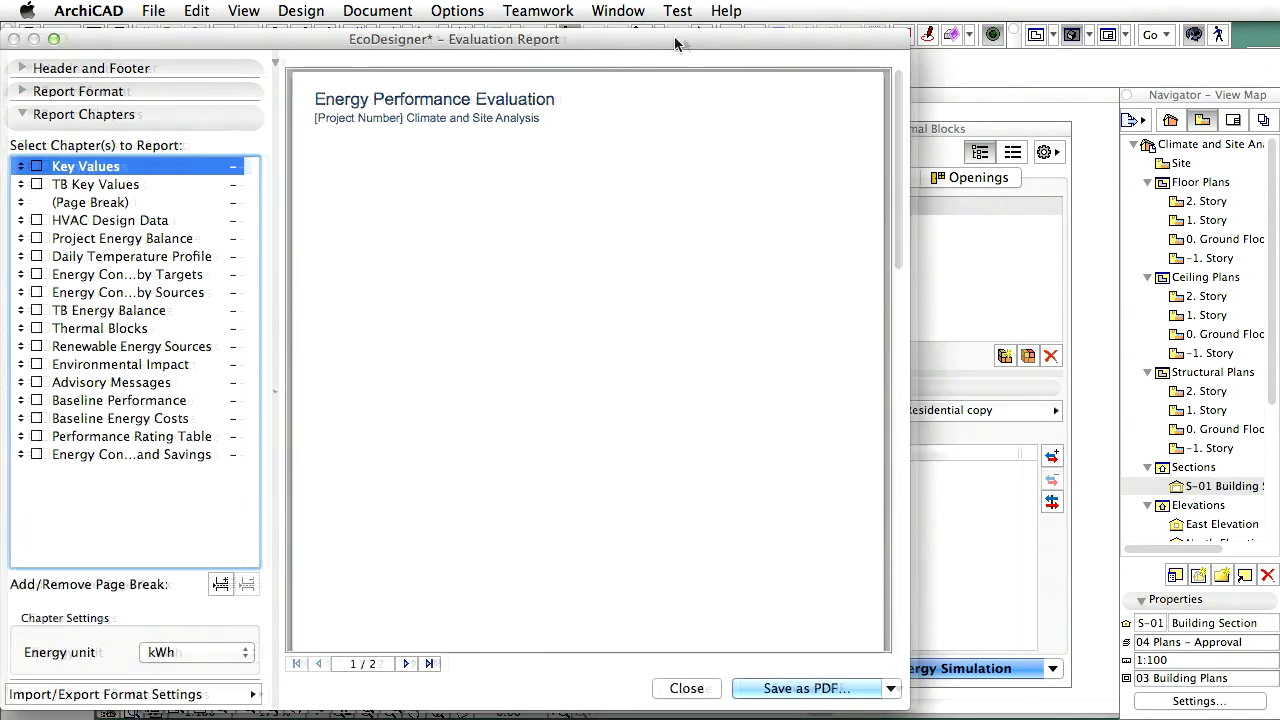
# - Include the Key Values, TB Key Values and Daily Temperature Profile chapters in the evaluation report
pyautogui.moveTo(674, 37); pyautogui.dragTo(733, 38)
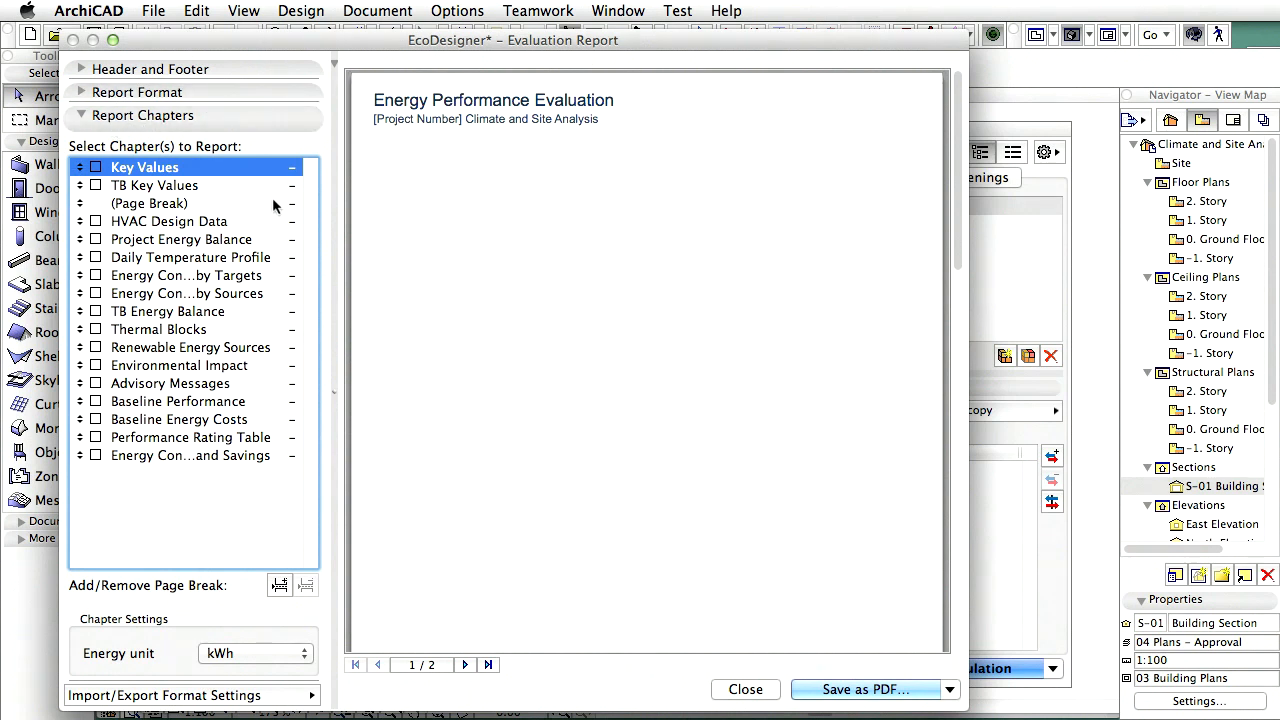
pyautogui.click(96, 167)
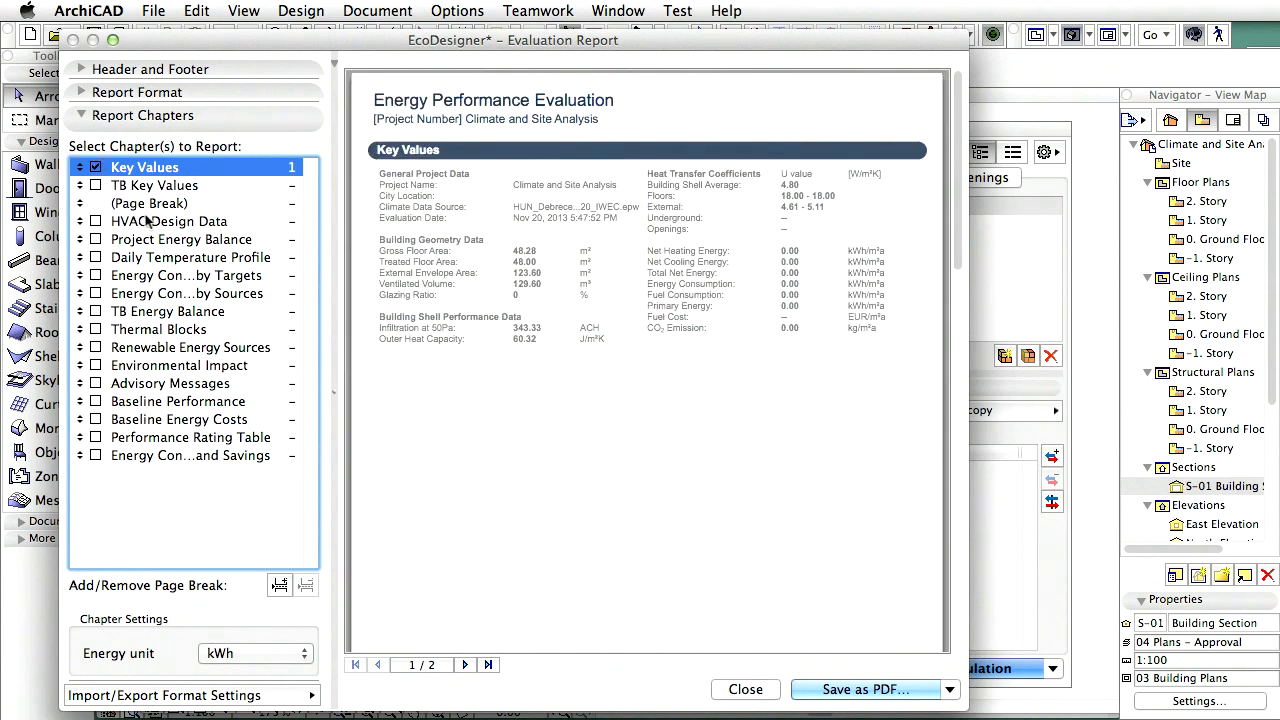
pyautogui.click(96, 185)
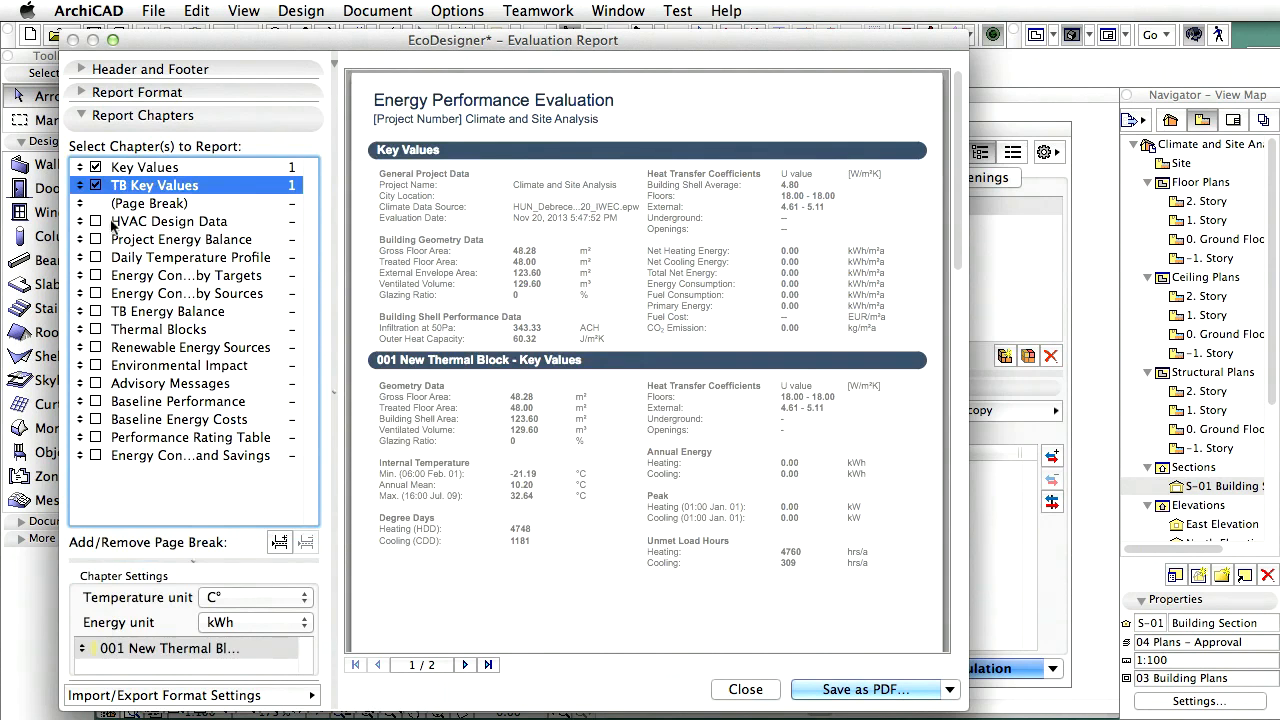
pyautogui.scroll(-5, 809, 553)
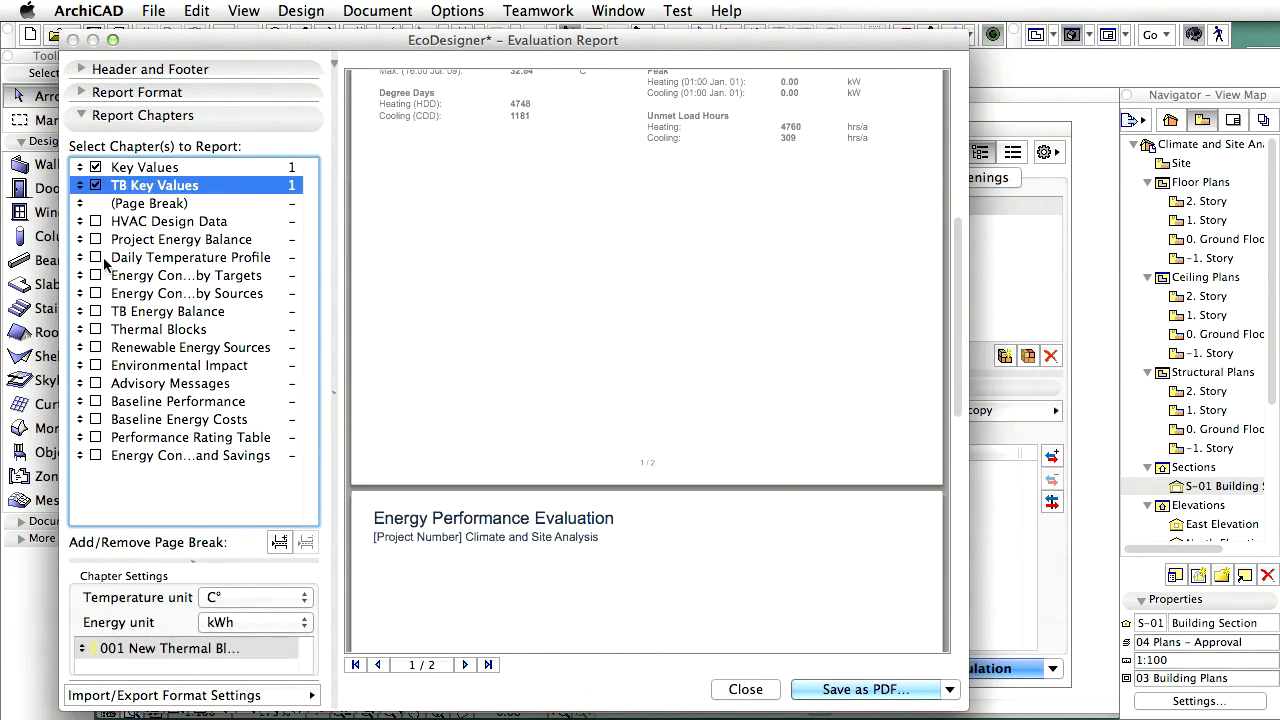
pyautogui.click(93, 259)
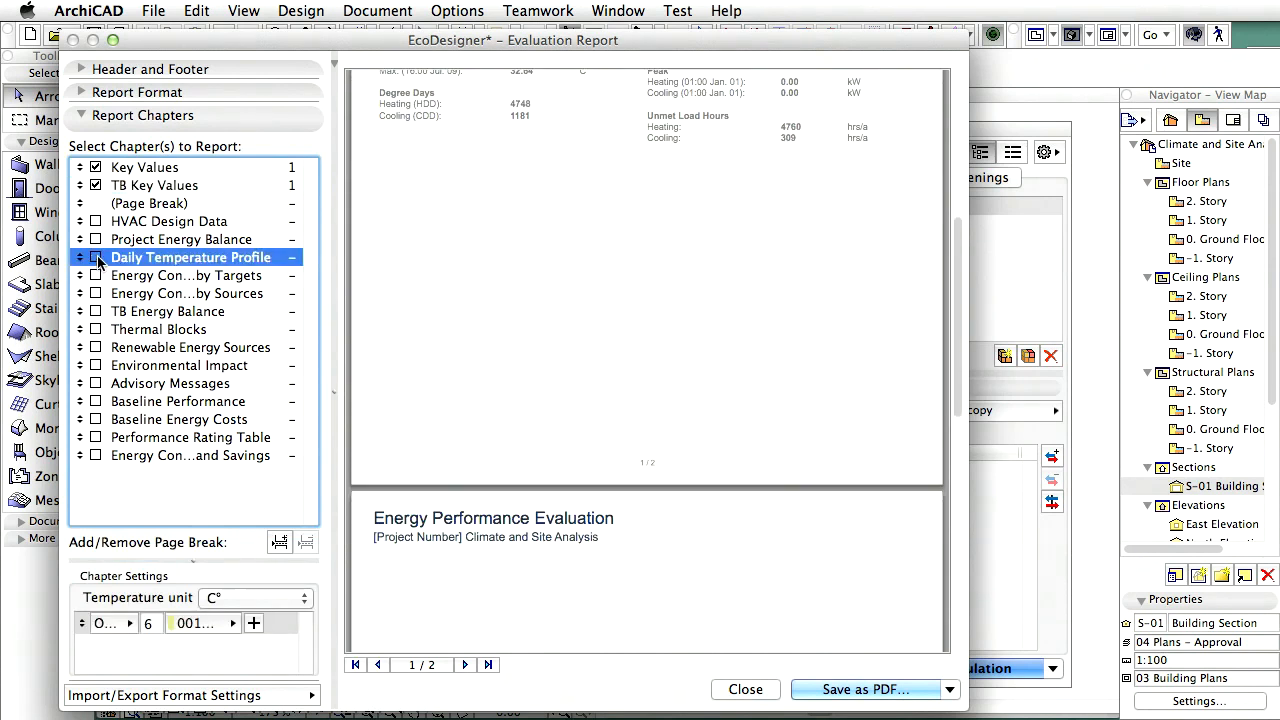
pyautogui.click(96, 258)
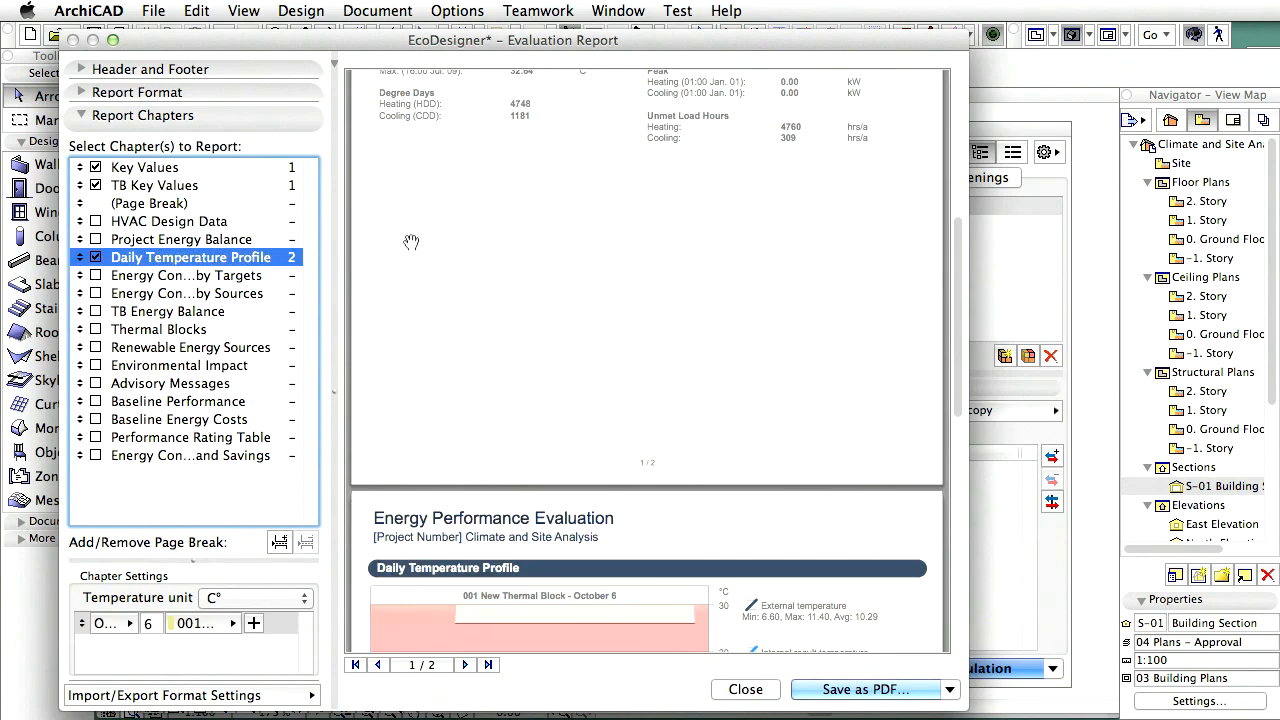
pyautogui.scroll(-4, 935, 271)
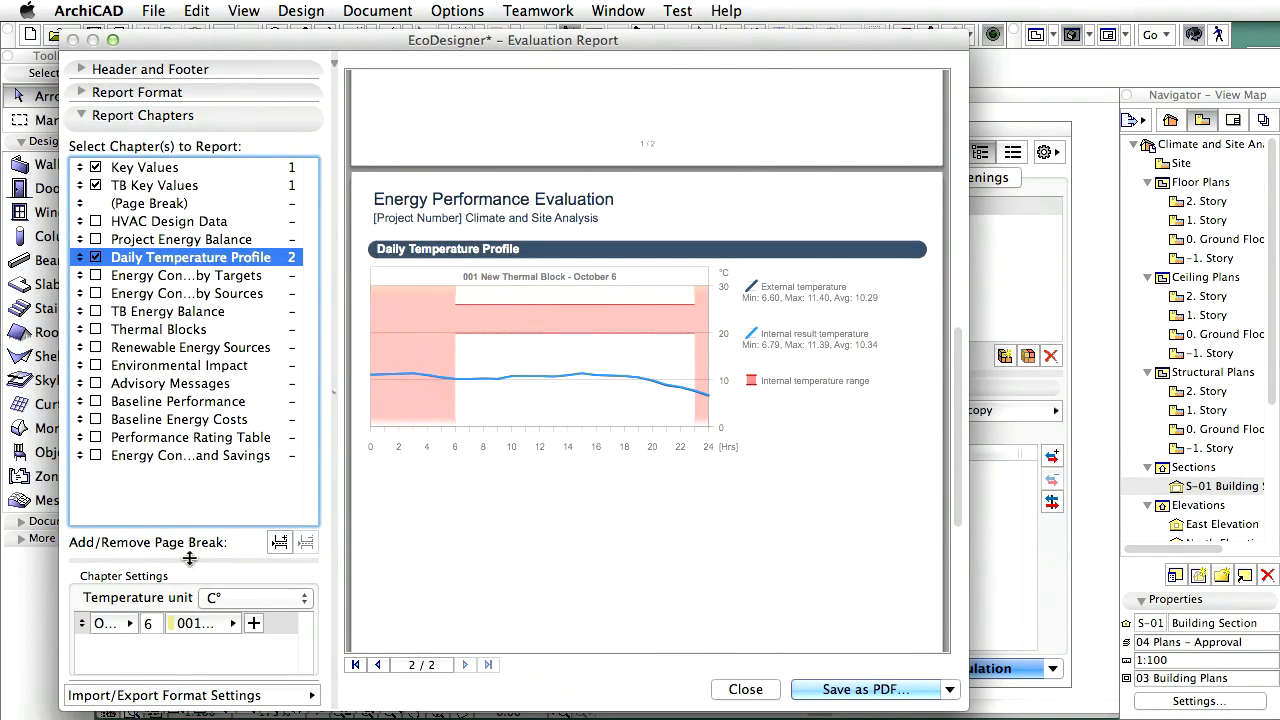
# - Enlarge the chapter settings area and set the daily temperature profile's date to February 1
pyautogui.moveTo(191, 558); pyautogui.dragTo(191, 382)
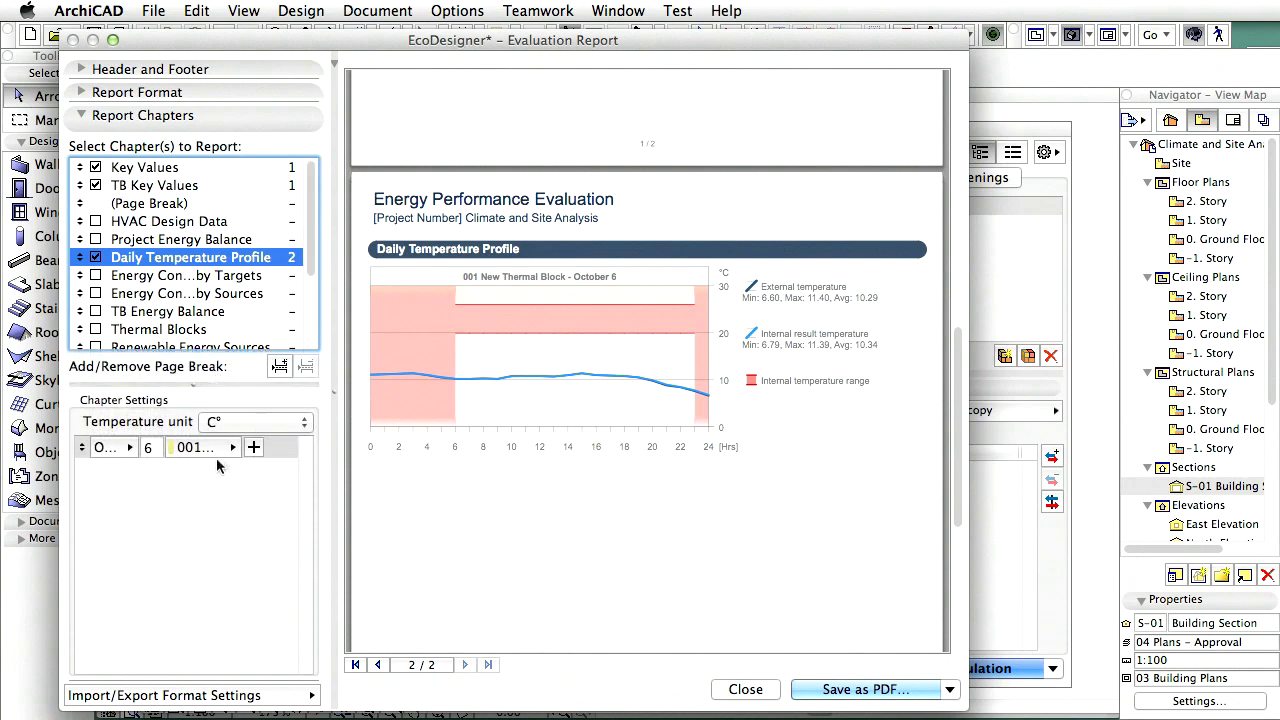
pyautogui.click(118, 450)
pyautogui.click(203, 469)
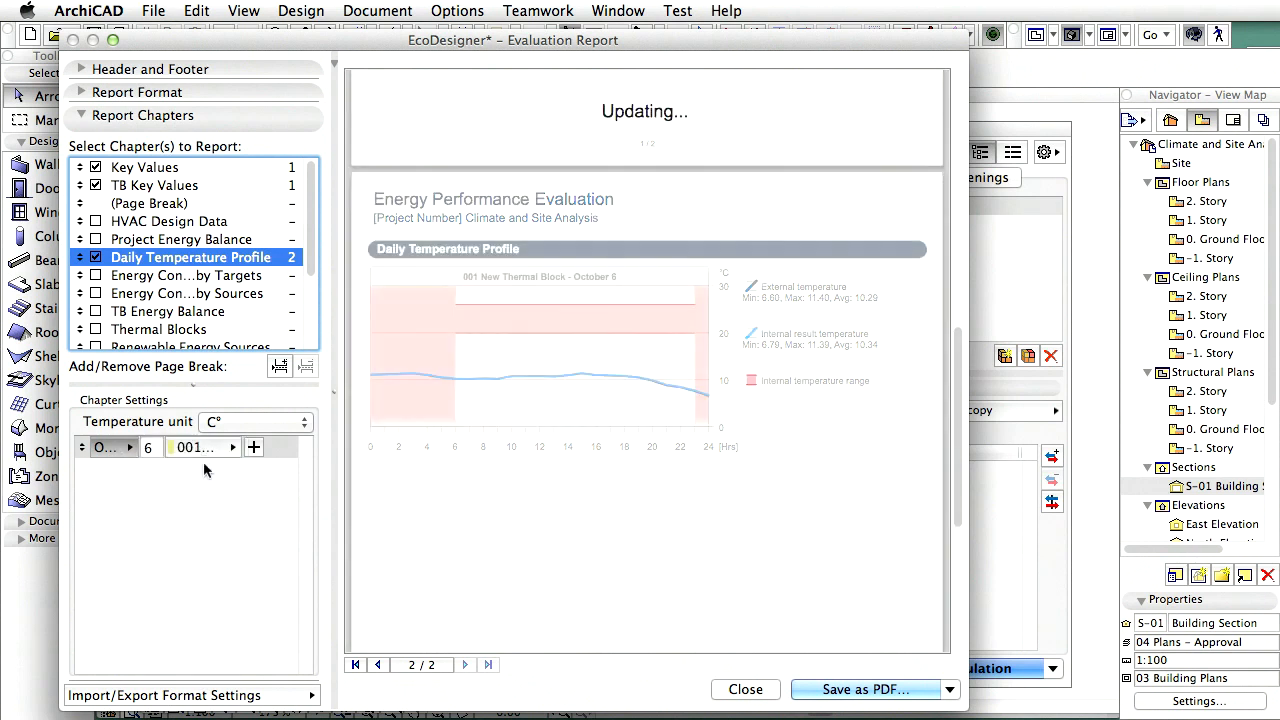
pyautogui.moveTo(156, 449); pyautogui.dragTo(108, 449)
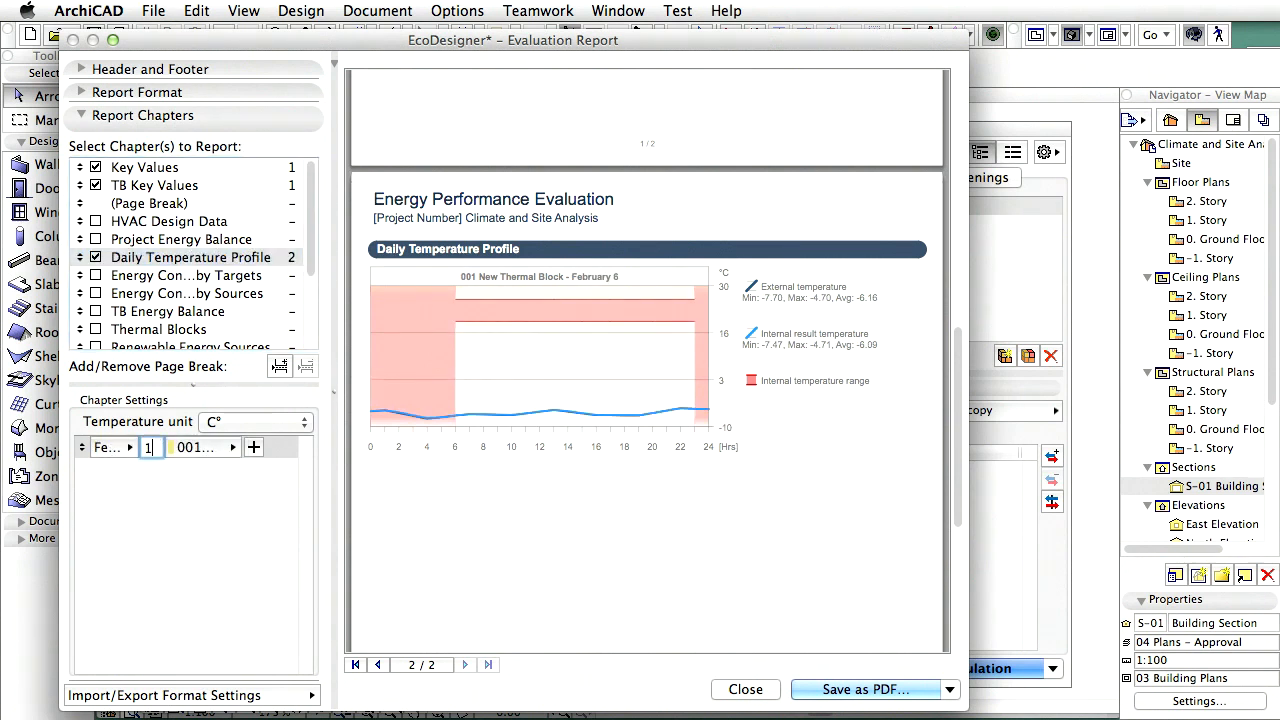
pyautogui.write('1')
pyautogui.press('Return')
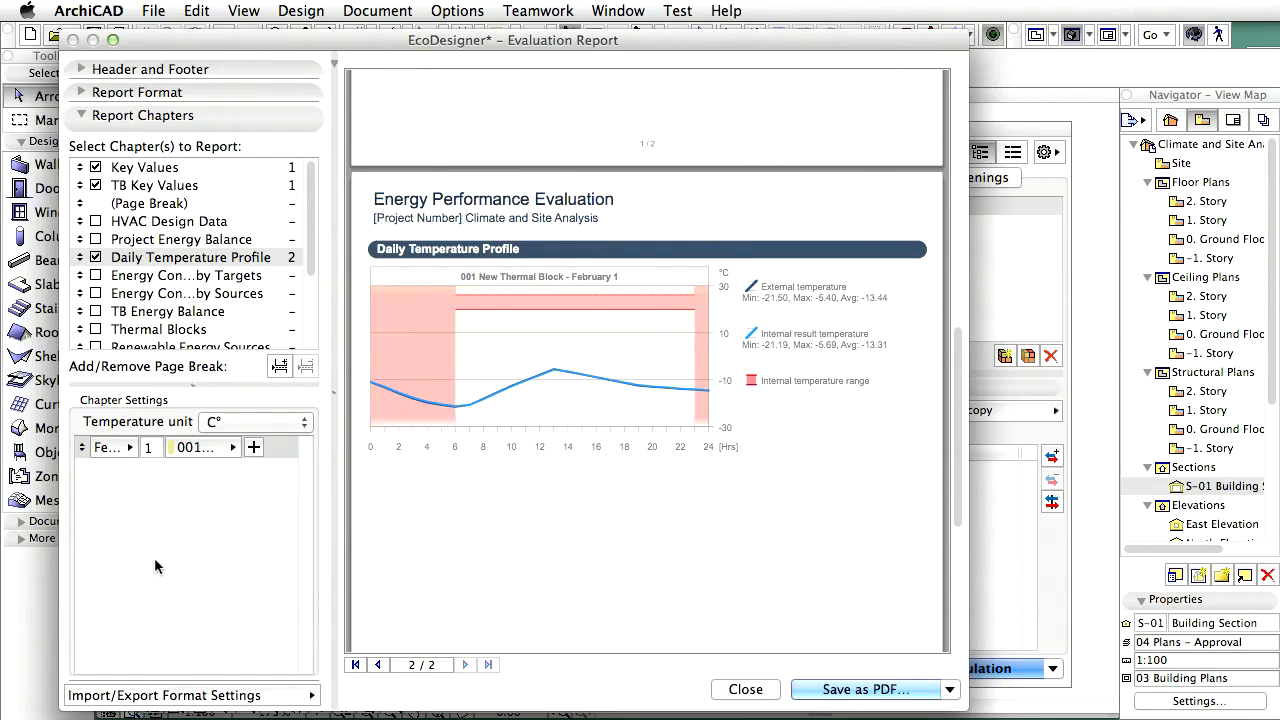
# - Add three more daily temperature profiles for the thermal block, dated May 1, August 1 and November 1
pyautogui.click(253, 447)
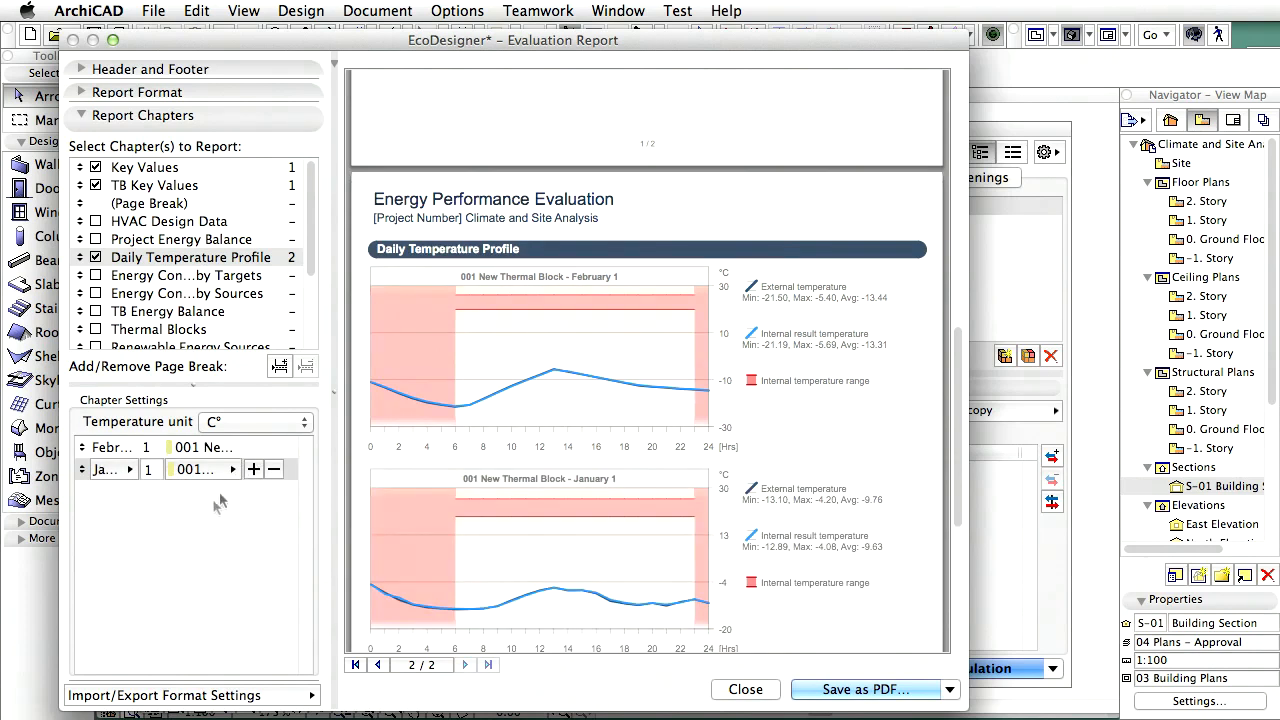
pyautogui.click(128, 470)
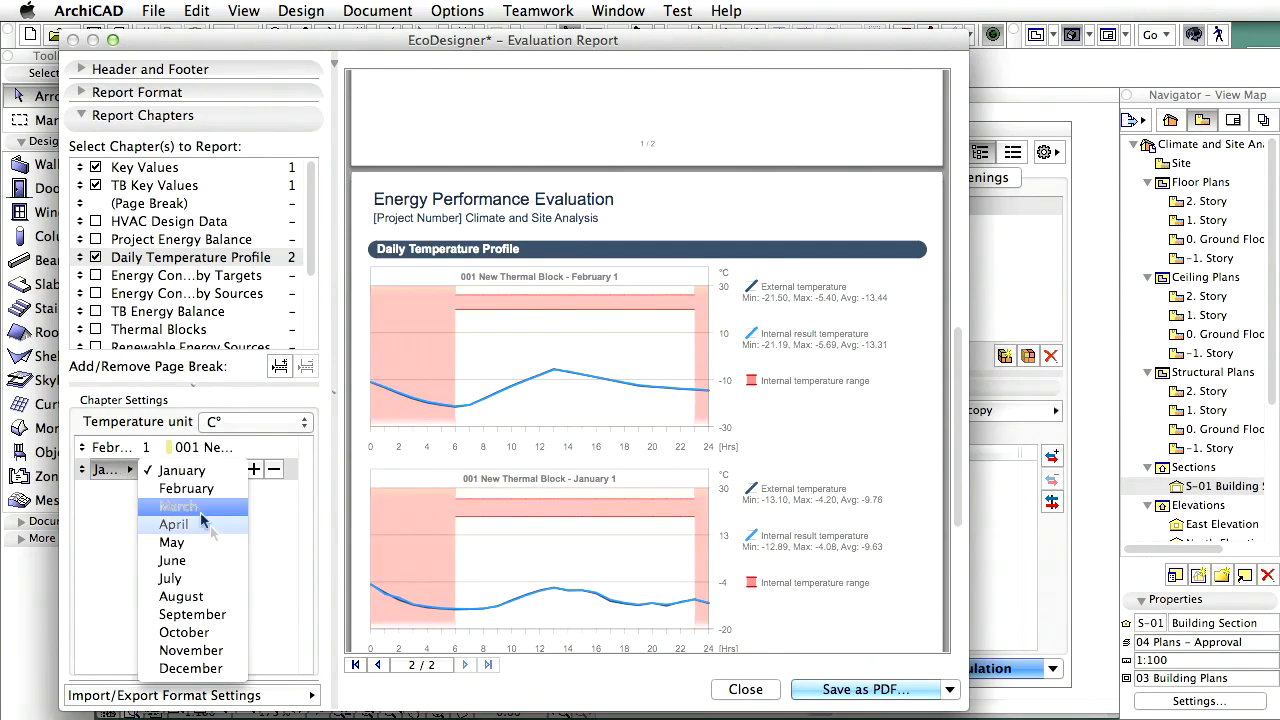
pyautogui.click(228, 545)
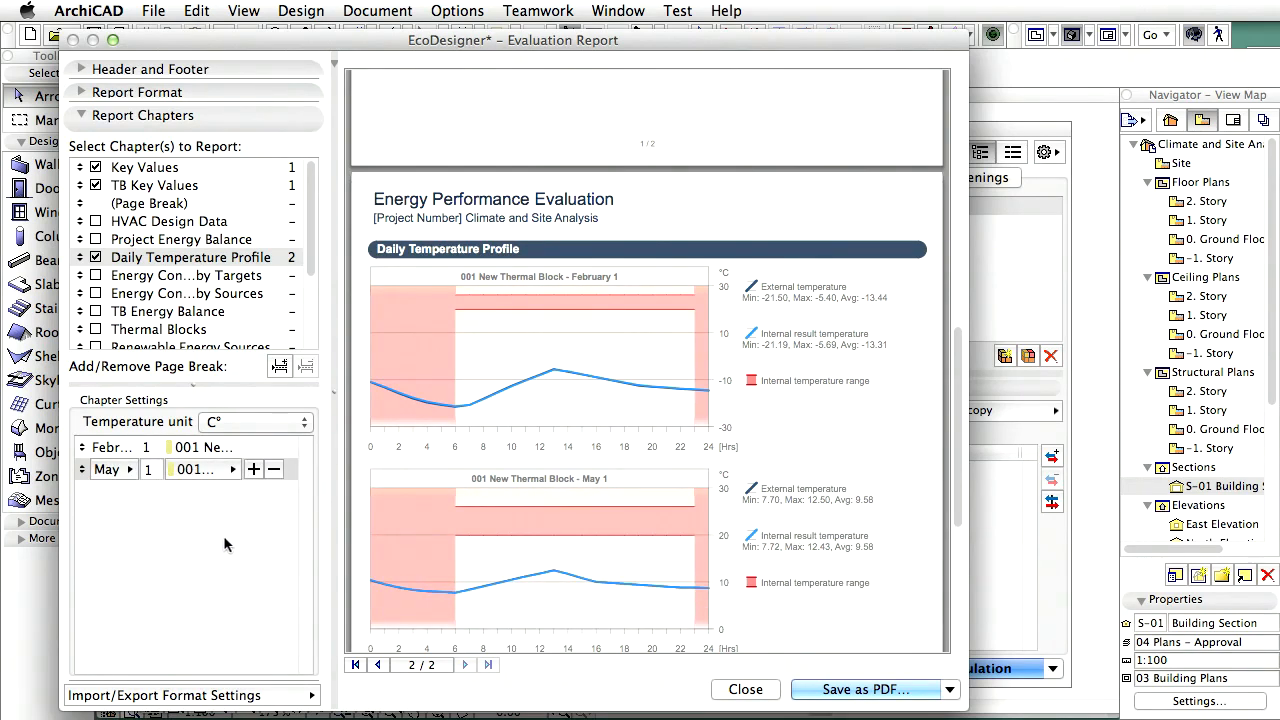
pyautogui.click(253, 470)
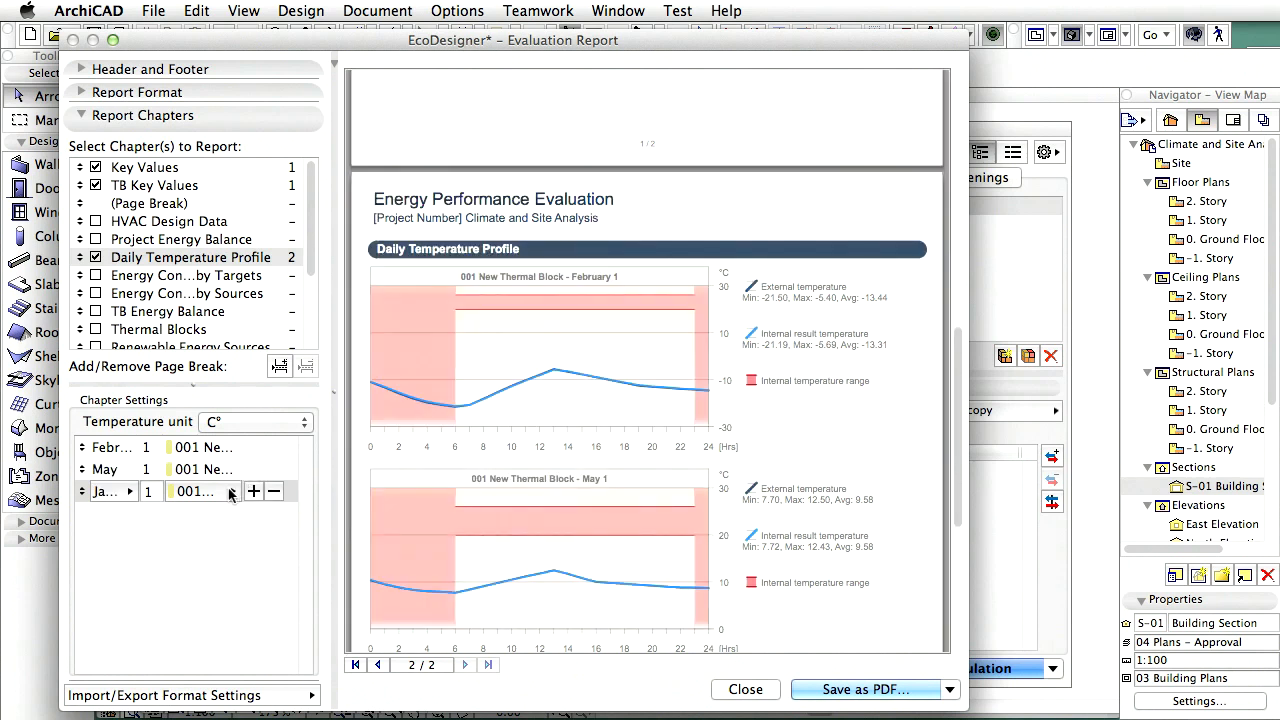
pyautogui.click(106, 491)
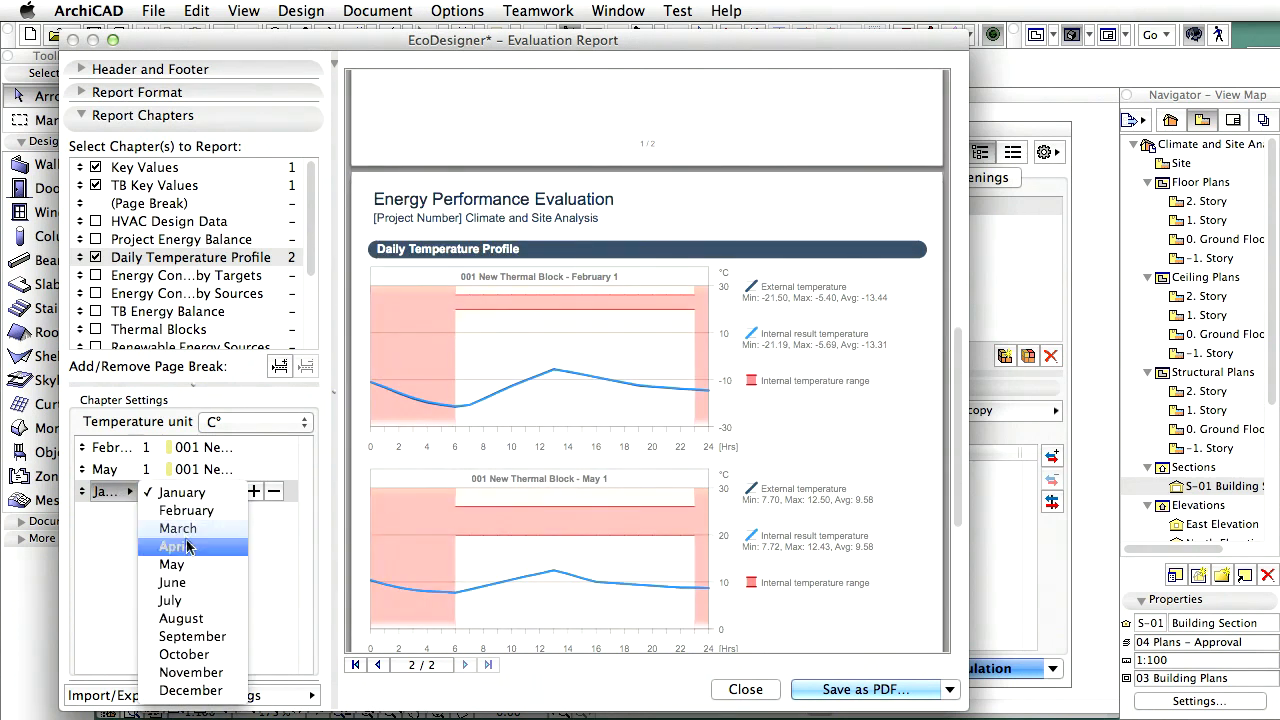
pyautogui.click(200, 619)
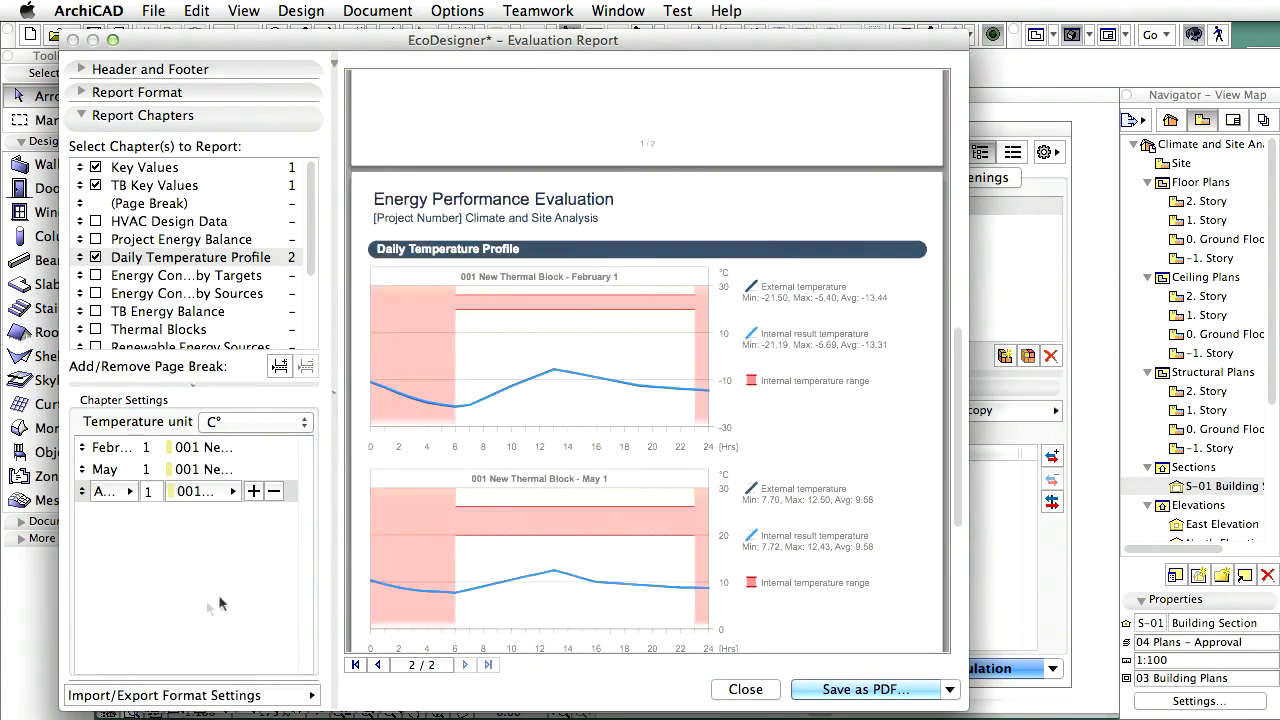
pyautogui.click(254, 491)
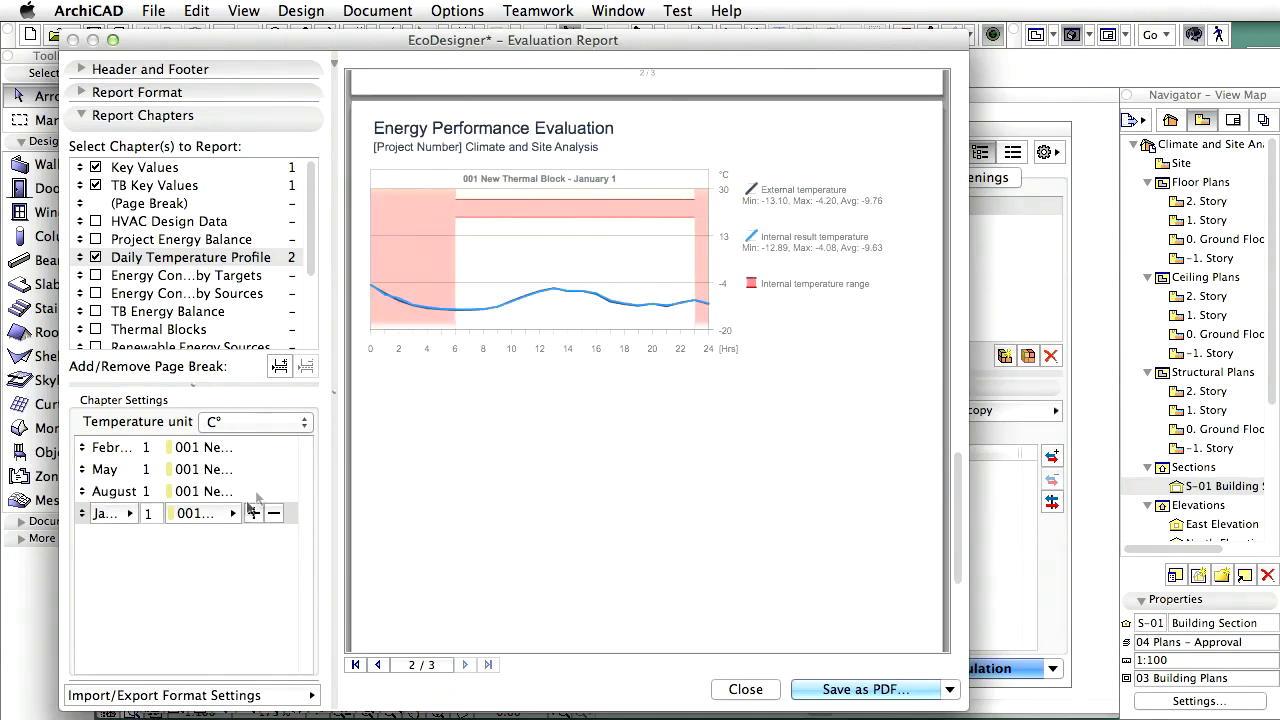
pyautogui.click(120, 516)
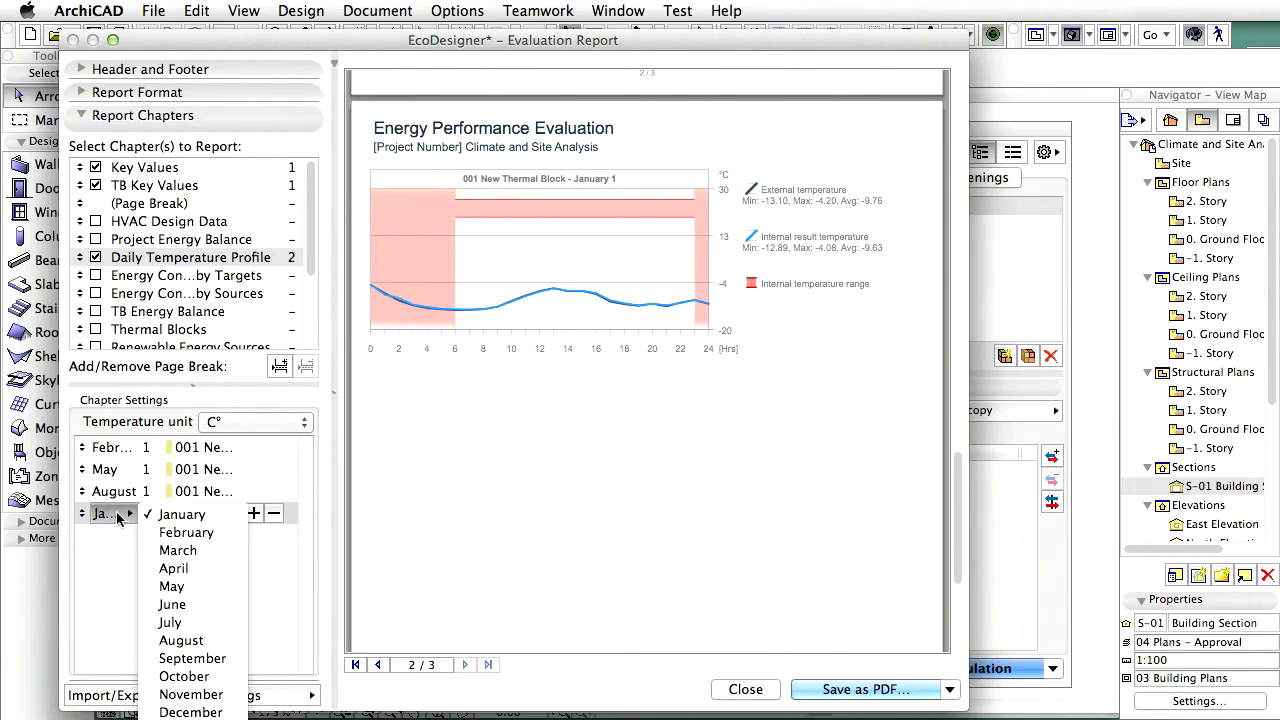
pyautogui.click(195, 694)
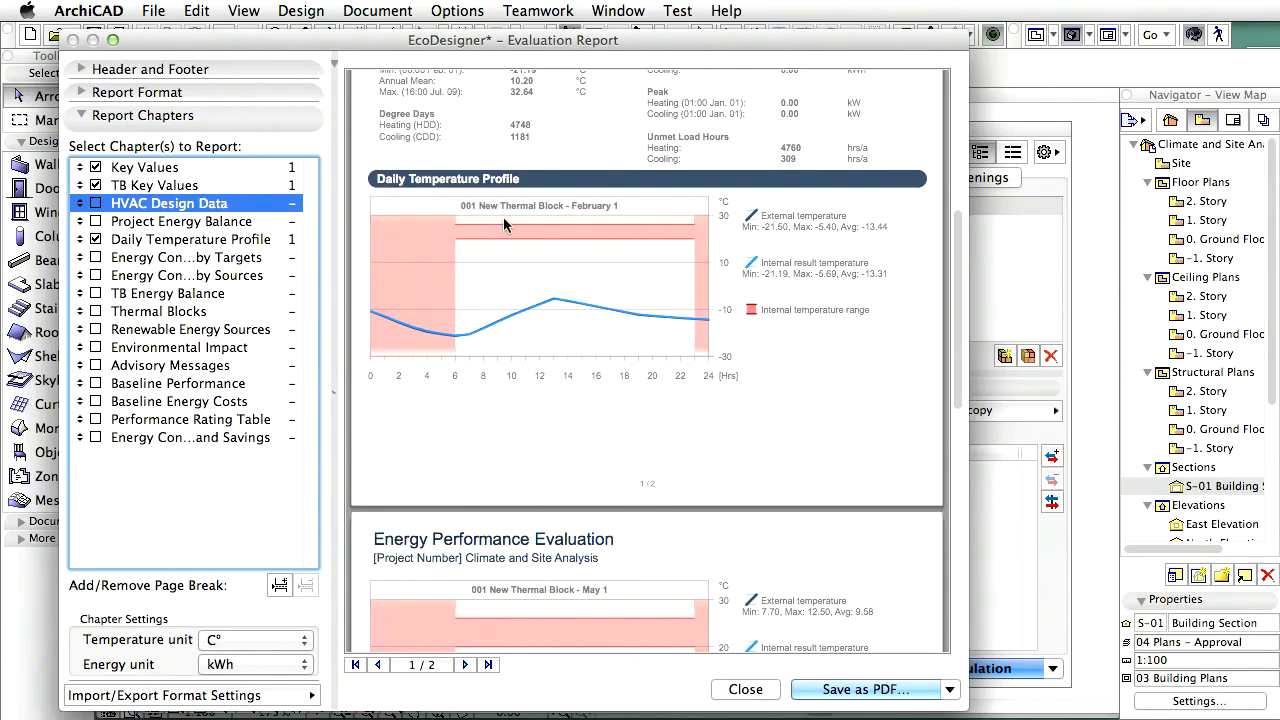
# - Check the daily temperature profiles in the report preview and save the evaluation report as Climate Analysis 09.pdf in the W01. Climate Analysis folder
pyautogui.moveTo(957, 292); pyautogui.dragTo(945, 400)
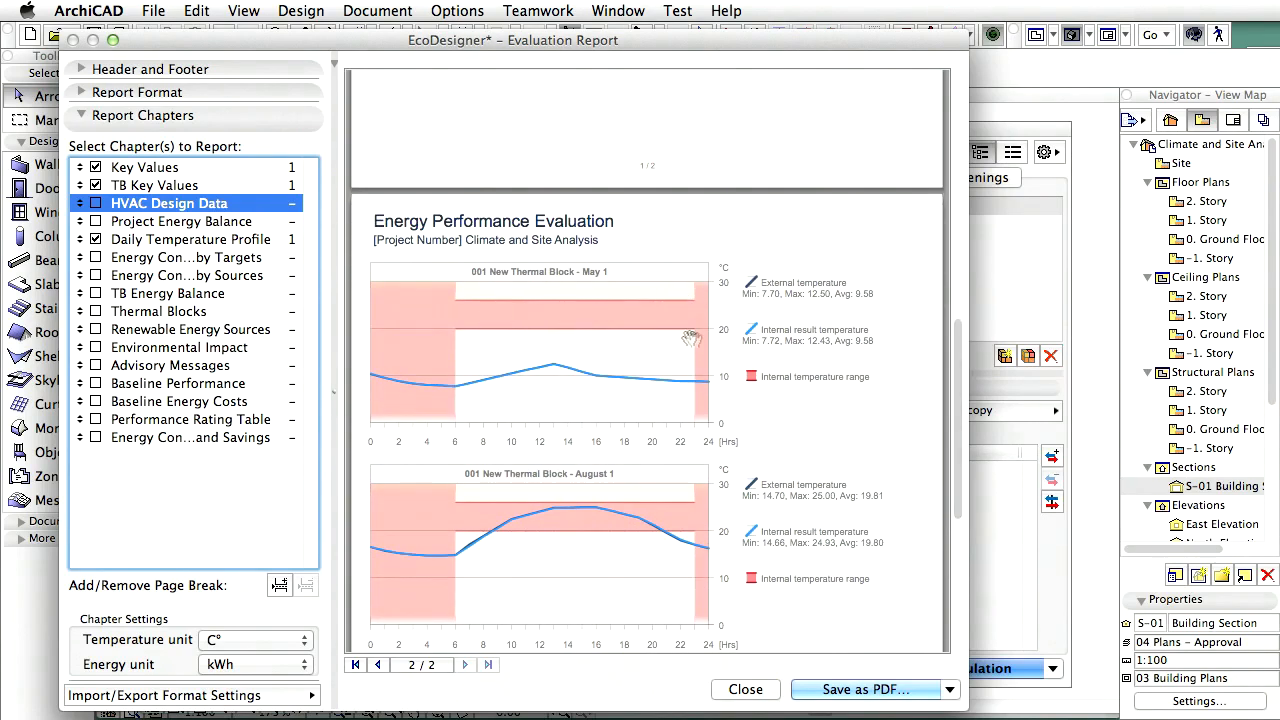
pyautogui.scroll(-5, 957, 418)
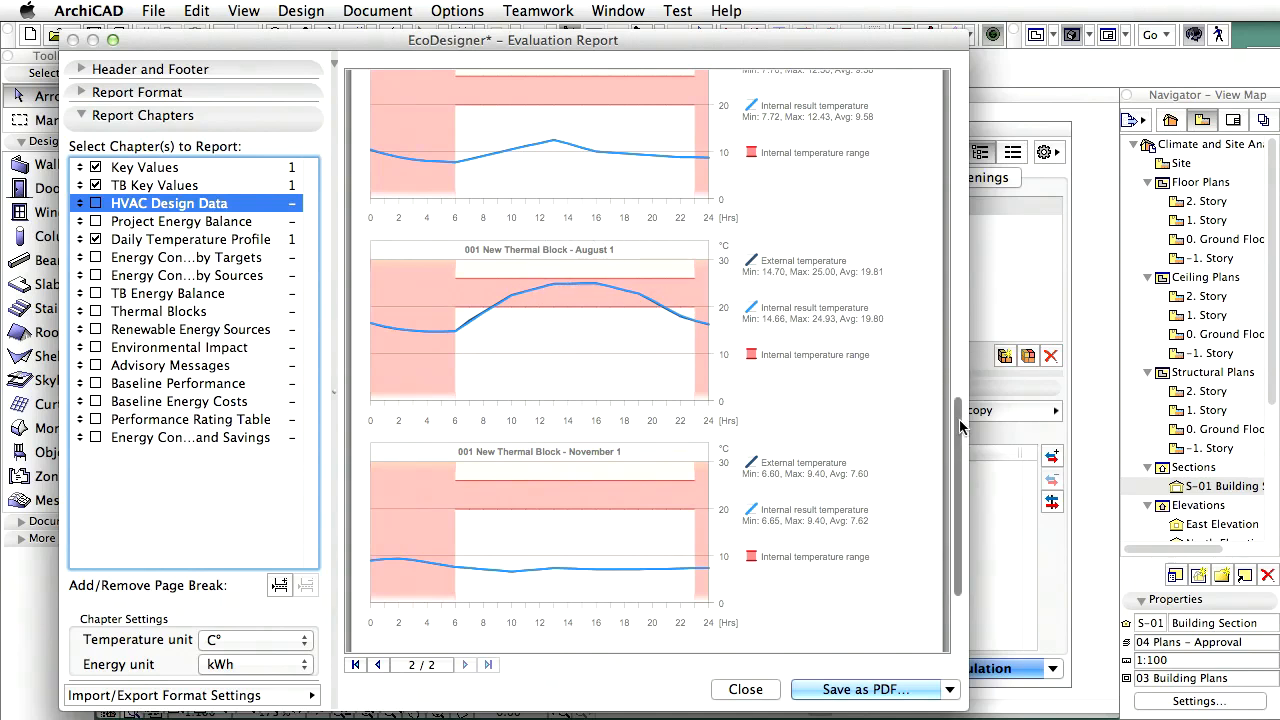
pyautogui.moveTo(957, 423); pyautogui.dragTo(940, 478)
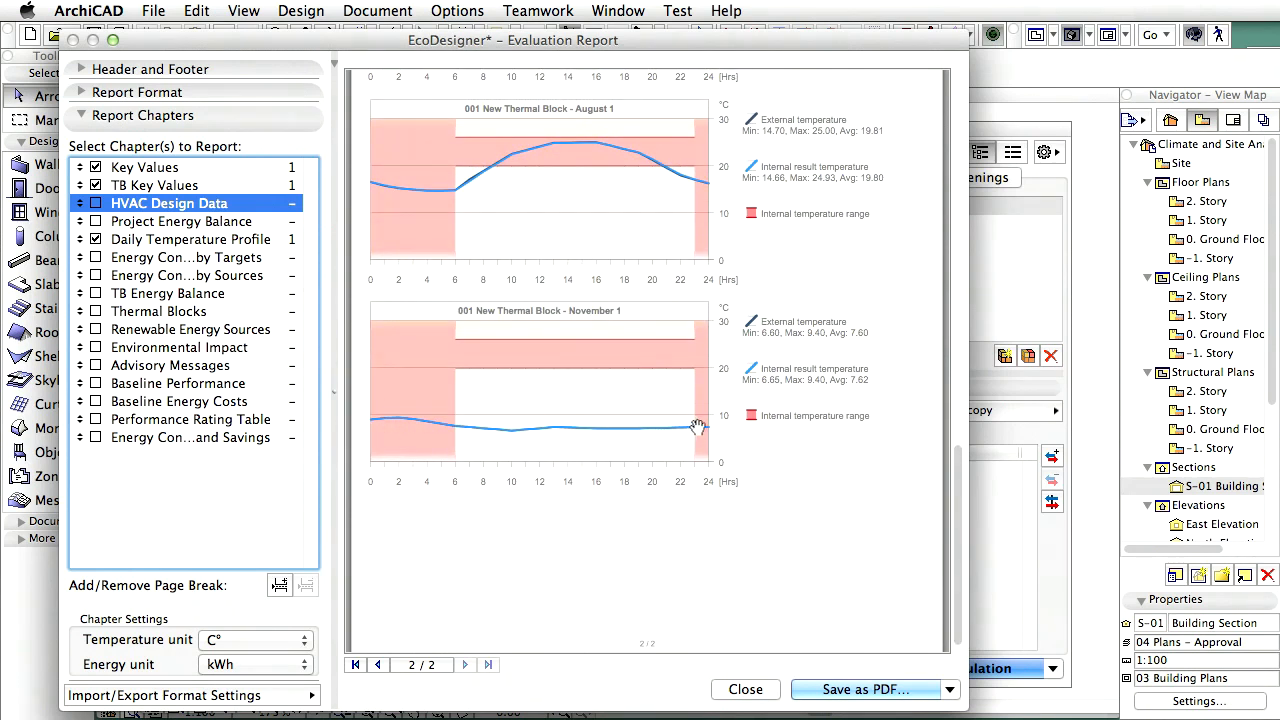
pyautogui.scroll(-1, 700, 425)
pyautogui.click(866, 689)
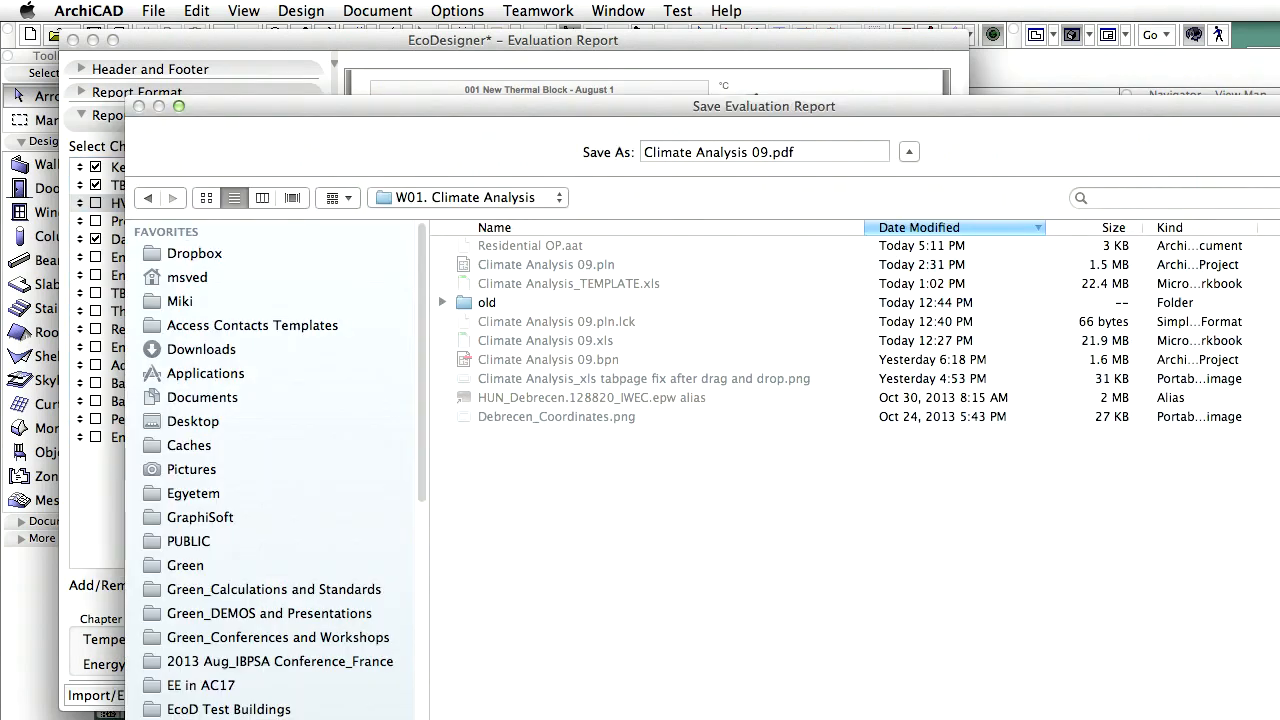
pyautogui.click(1202, 671)
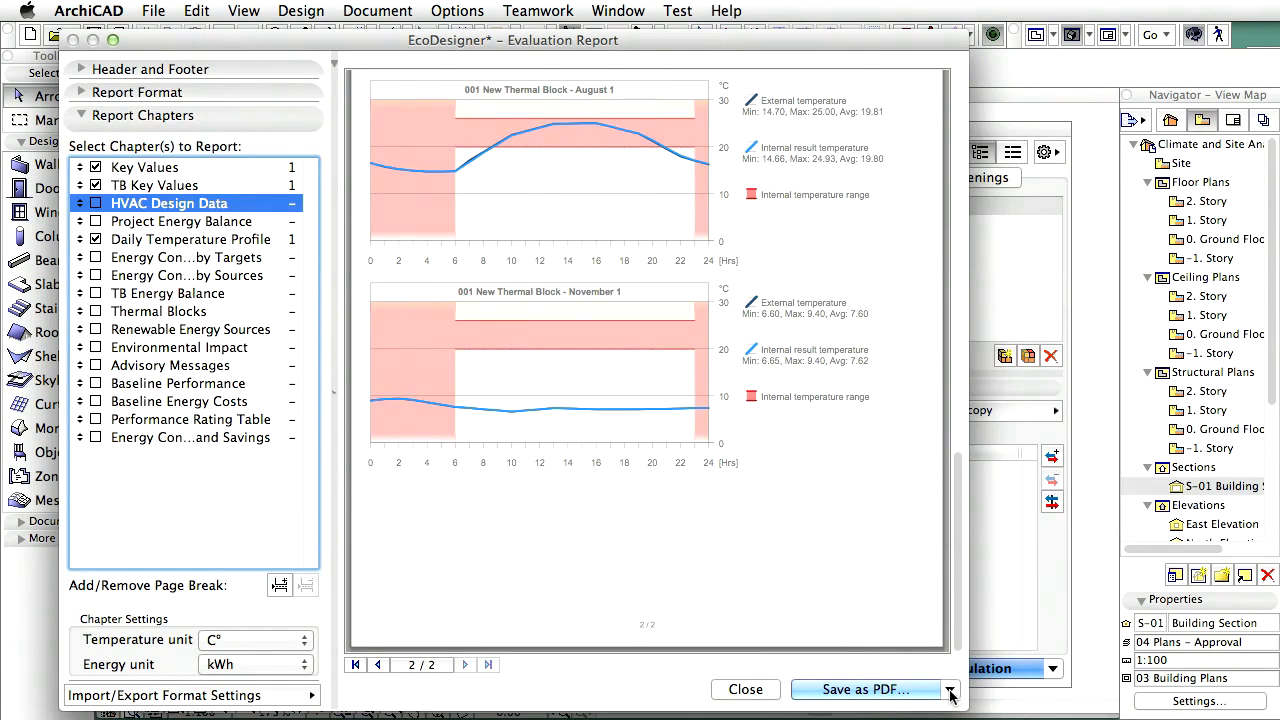
# - Begin saving the report as an Excel file named "Climate Analysis 09 .xls" and open its spreadsheet report options
pyautogui.click(950, 691)
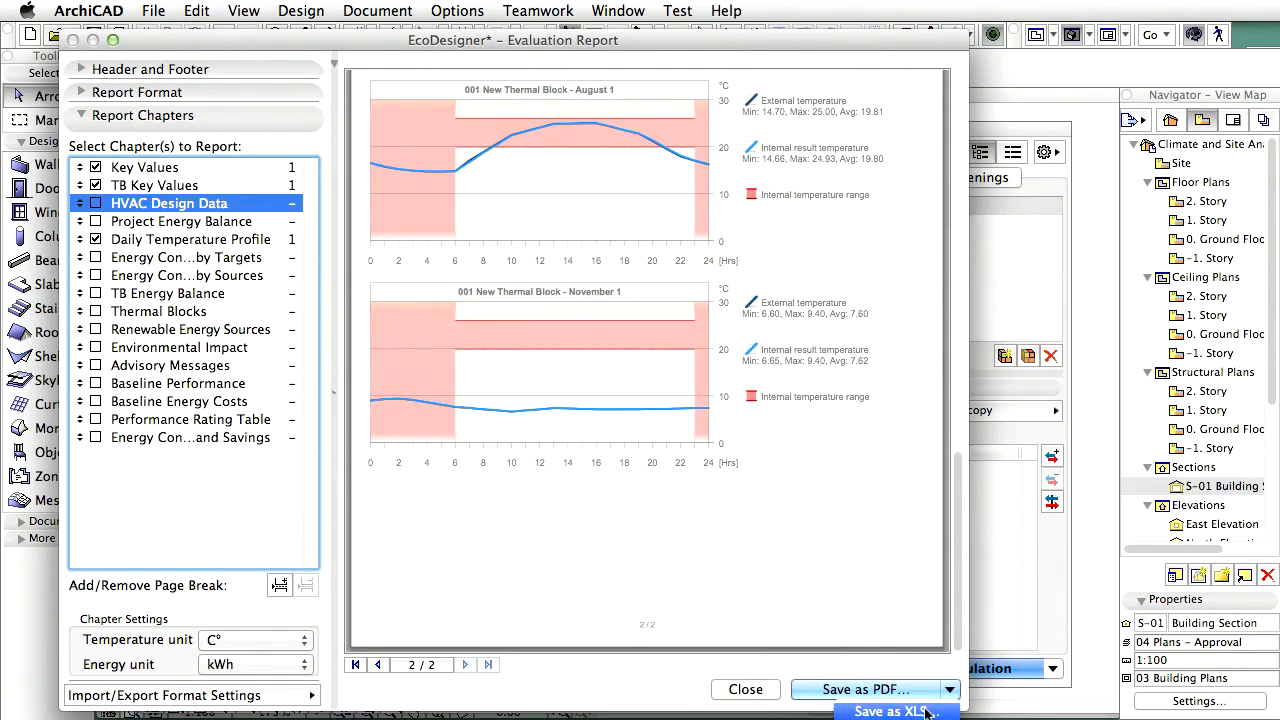
pyautogui.click(920, 711)
pyautogui.click(548, 359)
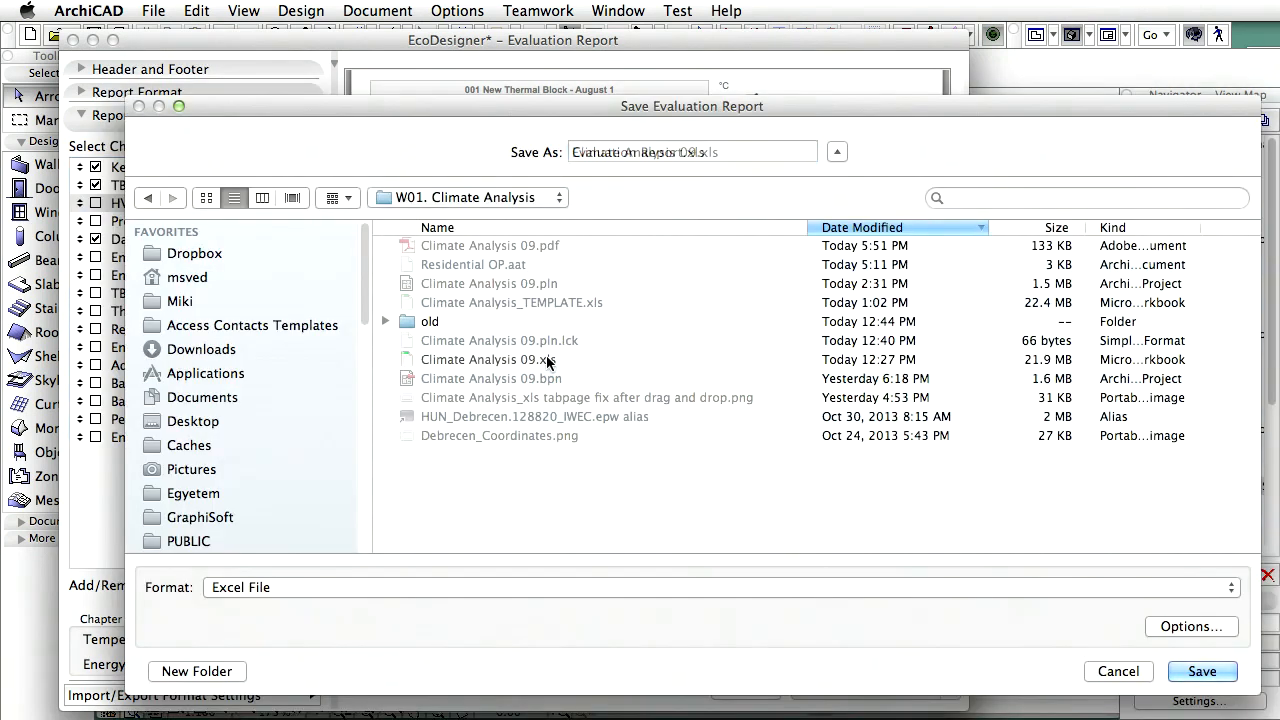
pyautogui.click(697, 152)
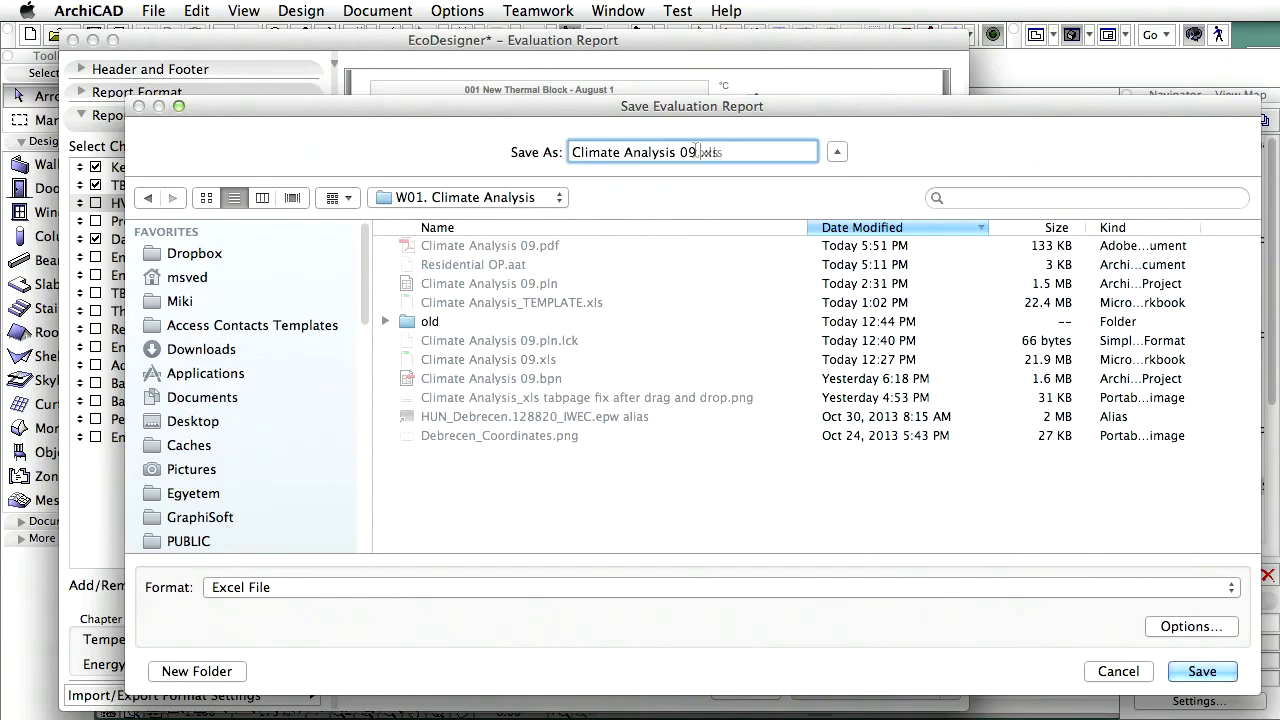
pyautogui.click(1198, 627)
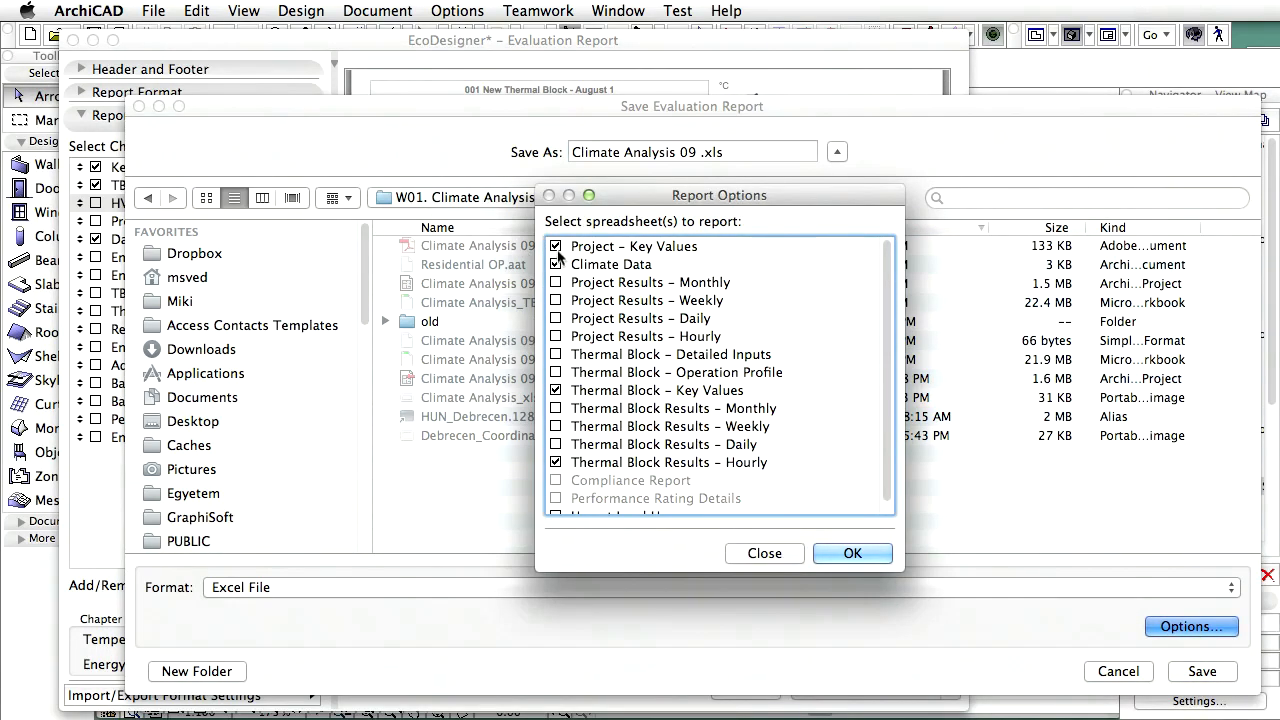
# - Exclude the Project – Key Values, Climate Data, Thermal Block – Key Values and Thermal Block Results – Hourly spreadsheets from the Excel report
pyautogui.click(556, 246)
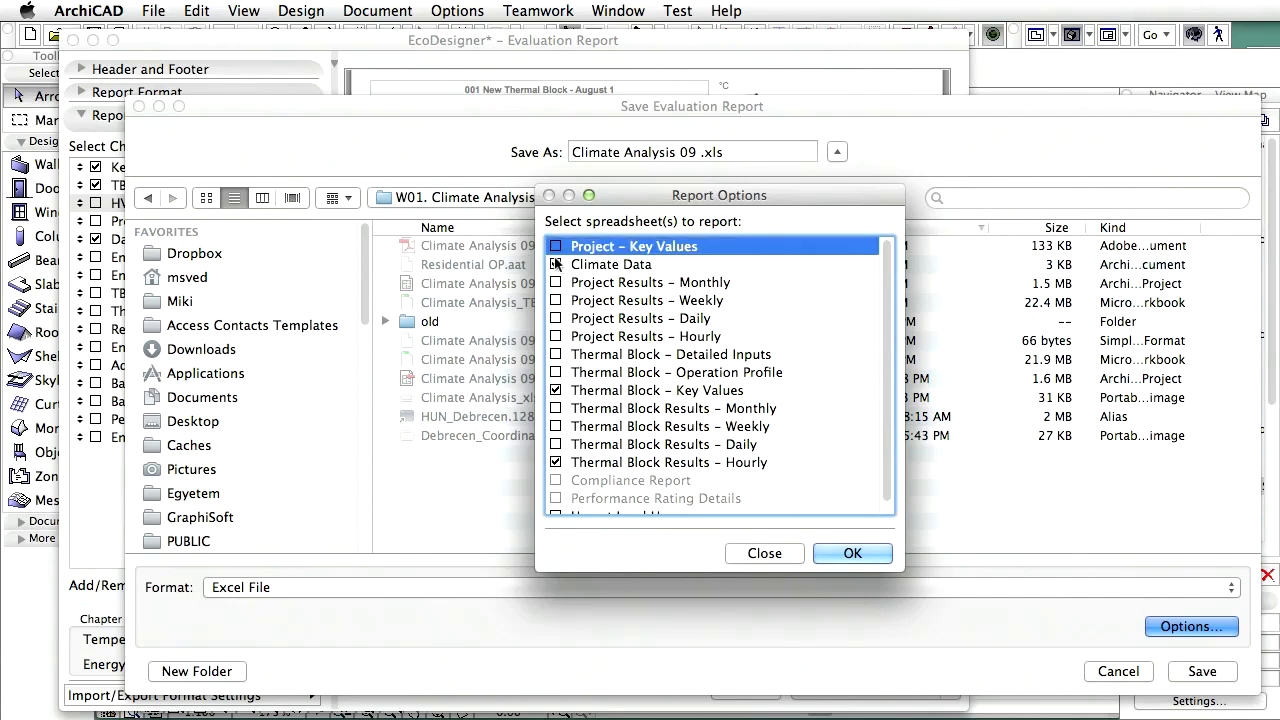
pyautogui.click(556, 264)
pyautogui.click(556, 390)
pyautogui.click(556, 462)
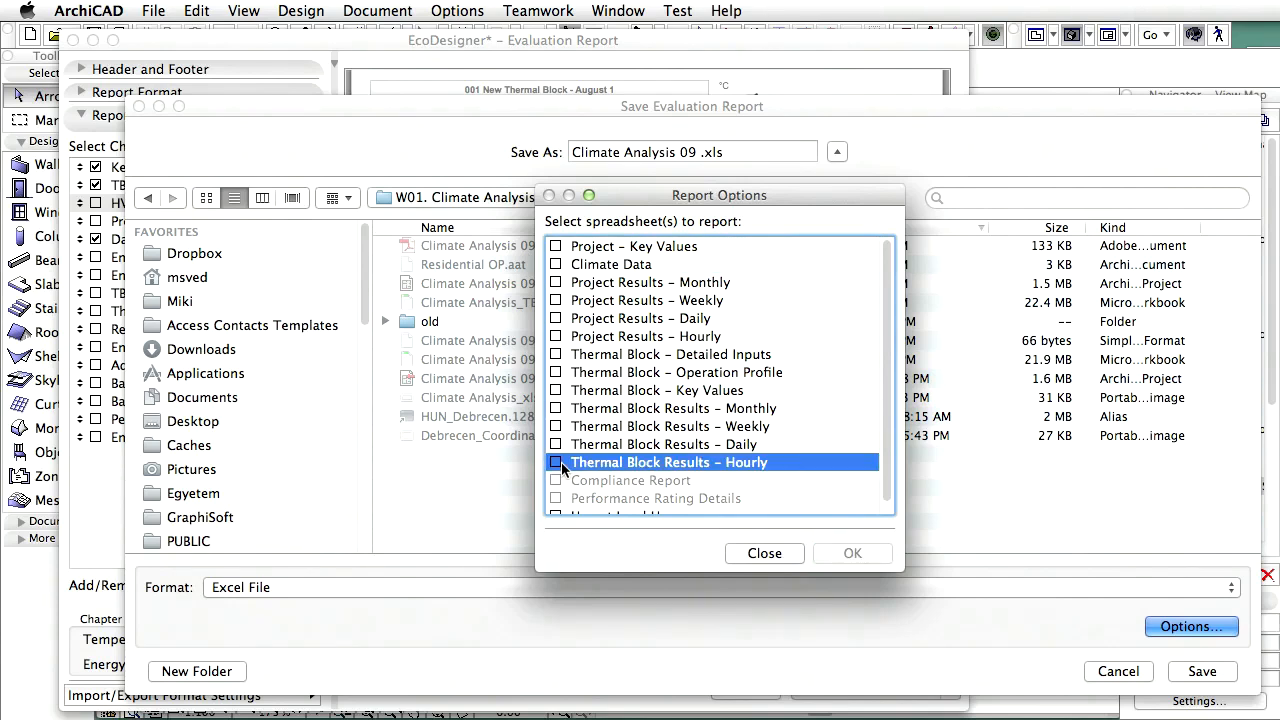
pyautogui.scroll(-1, 888, 460)
pyautogui.scroll(1, 886, 465)
# - Include Project – Key Values, Climate Data, Thermal Block – Key Values and Thermal Block Results – Hourly, save the Excel report and close the evaluation report
pyautogui.click(557, 247)
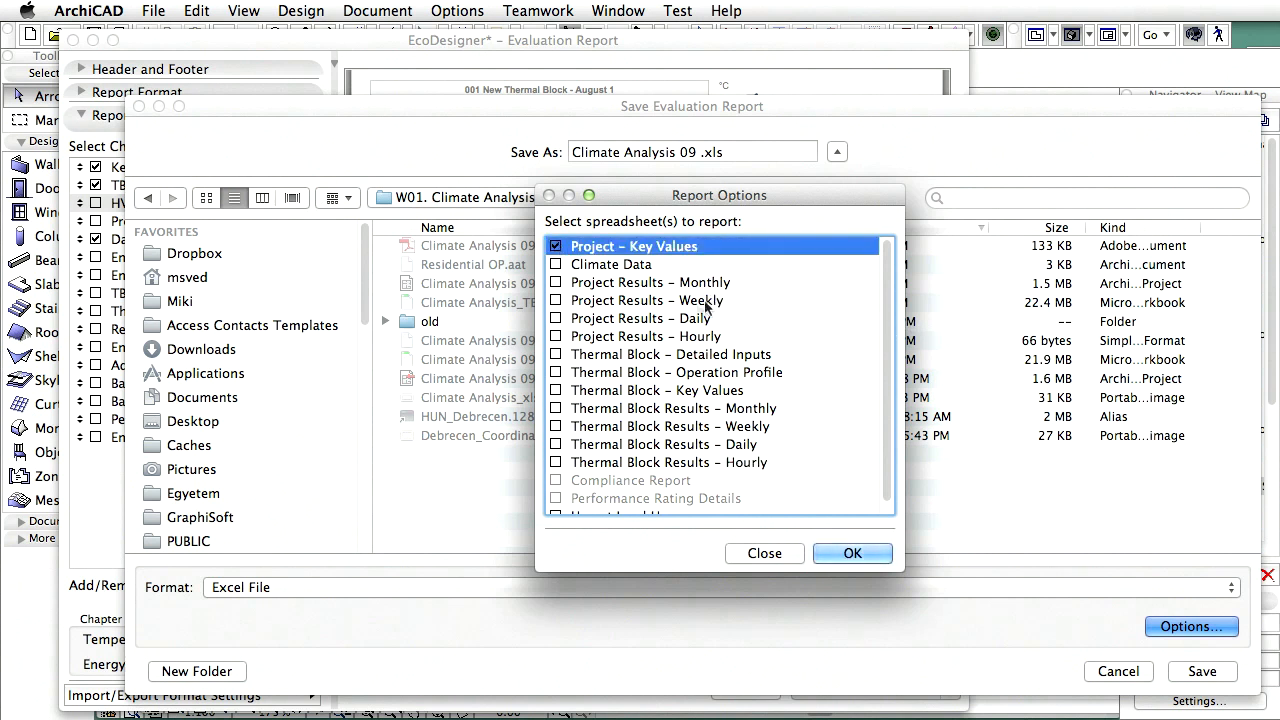
pyautogui.click(556, 264)
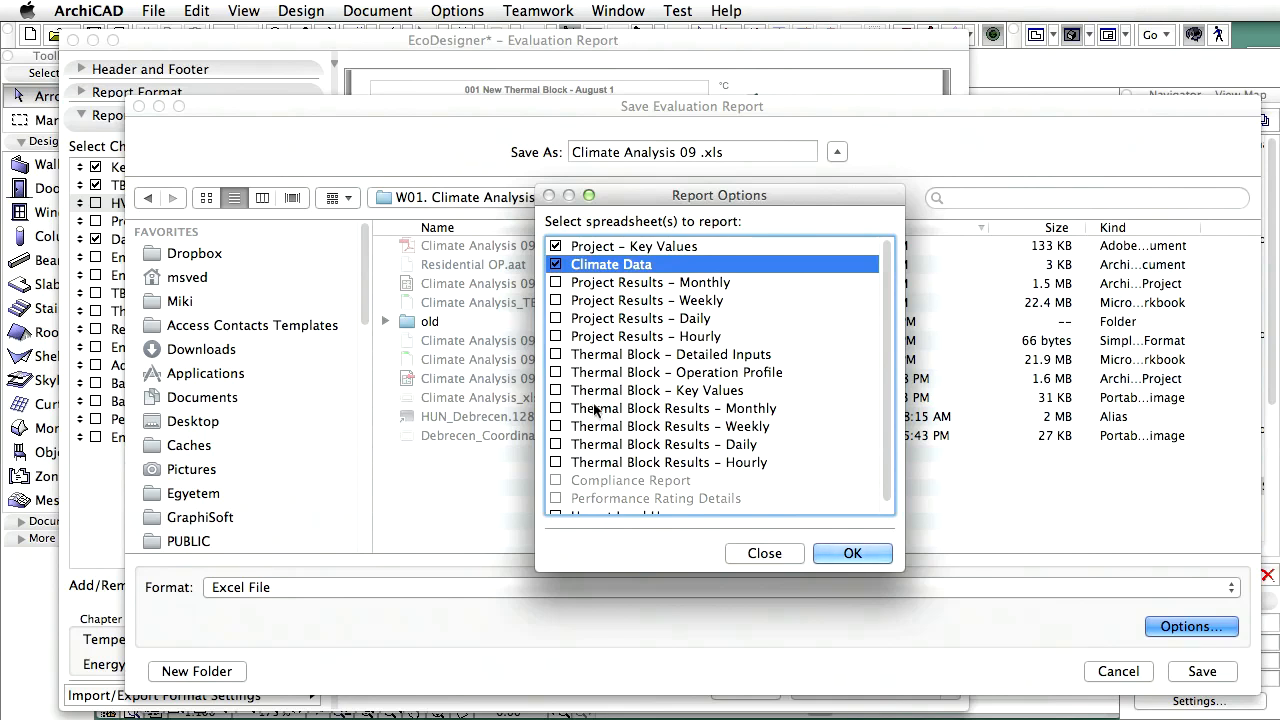
pyautogui.click(555, 390)
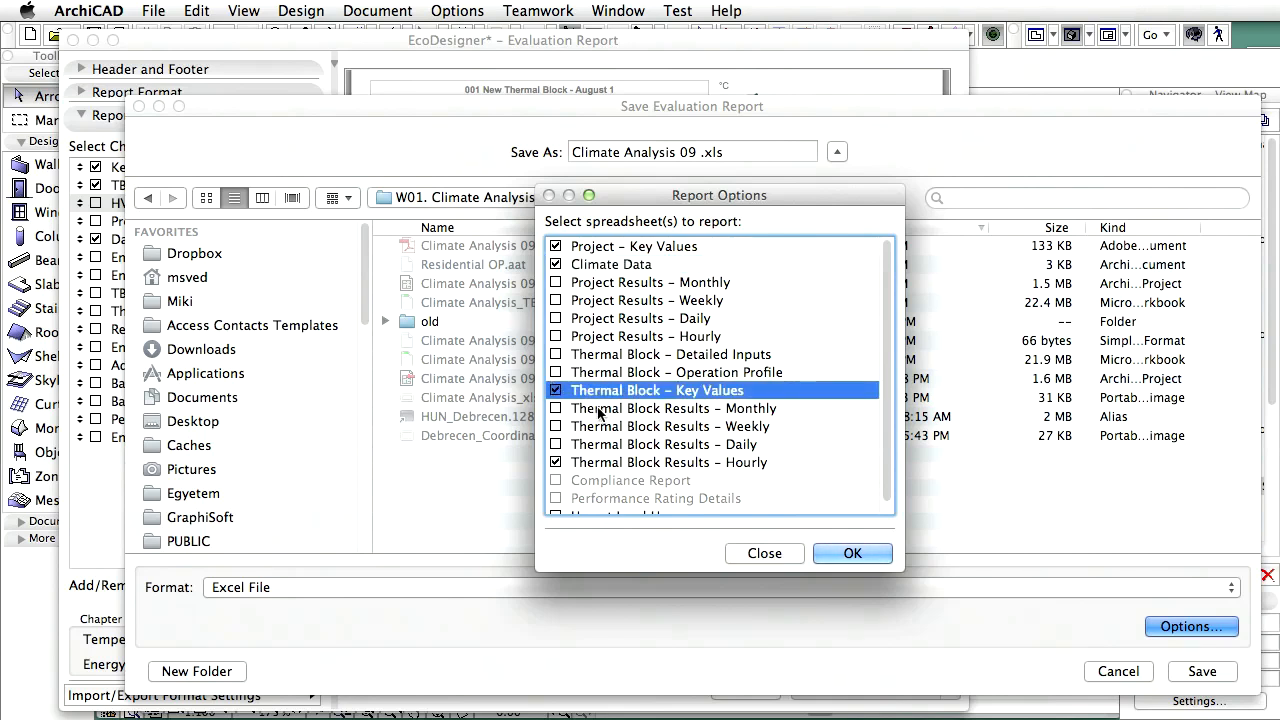
pyautogui.scroll(-1, 808, 478)
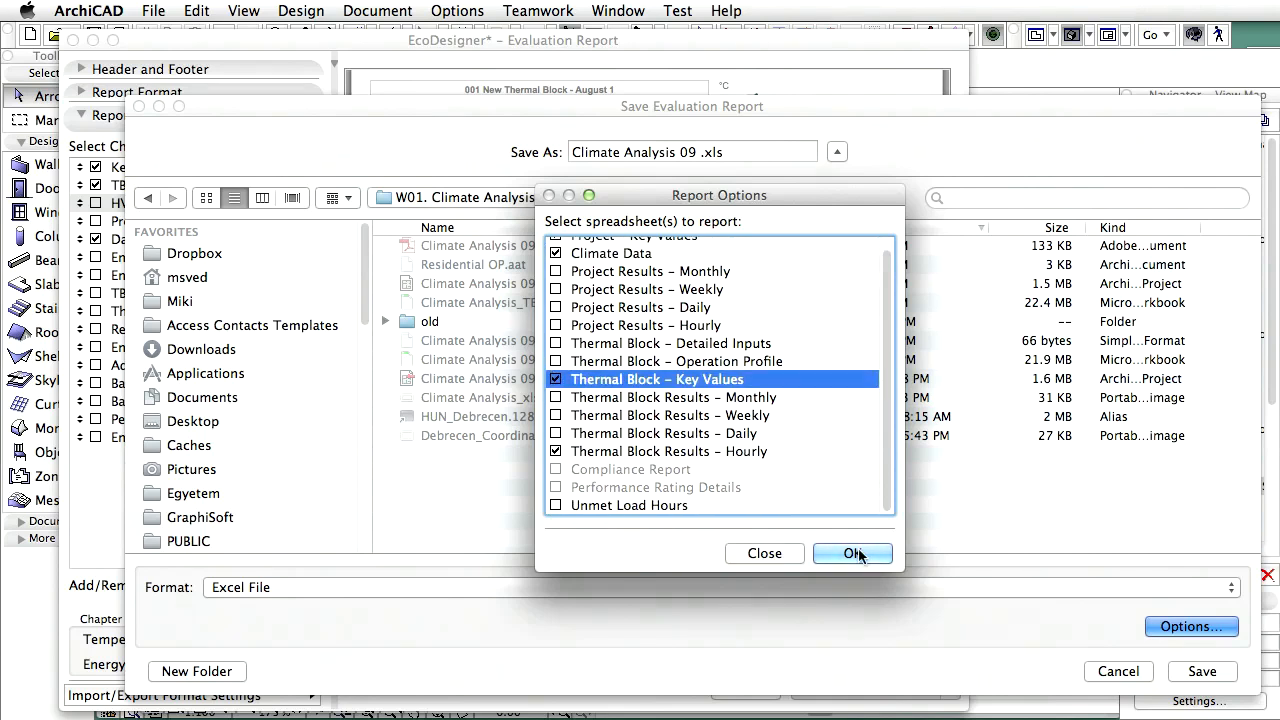
pyautogui.click(852, 553)
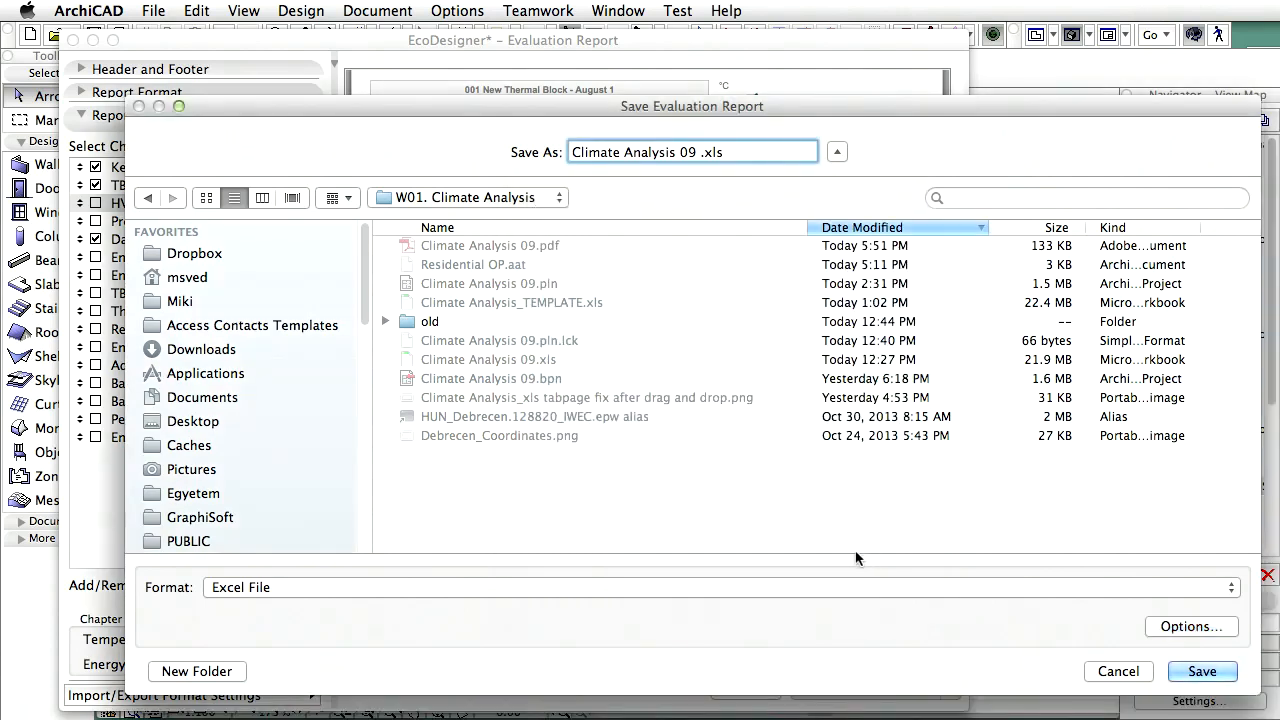
pyautogui.click(1200, 671)
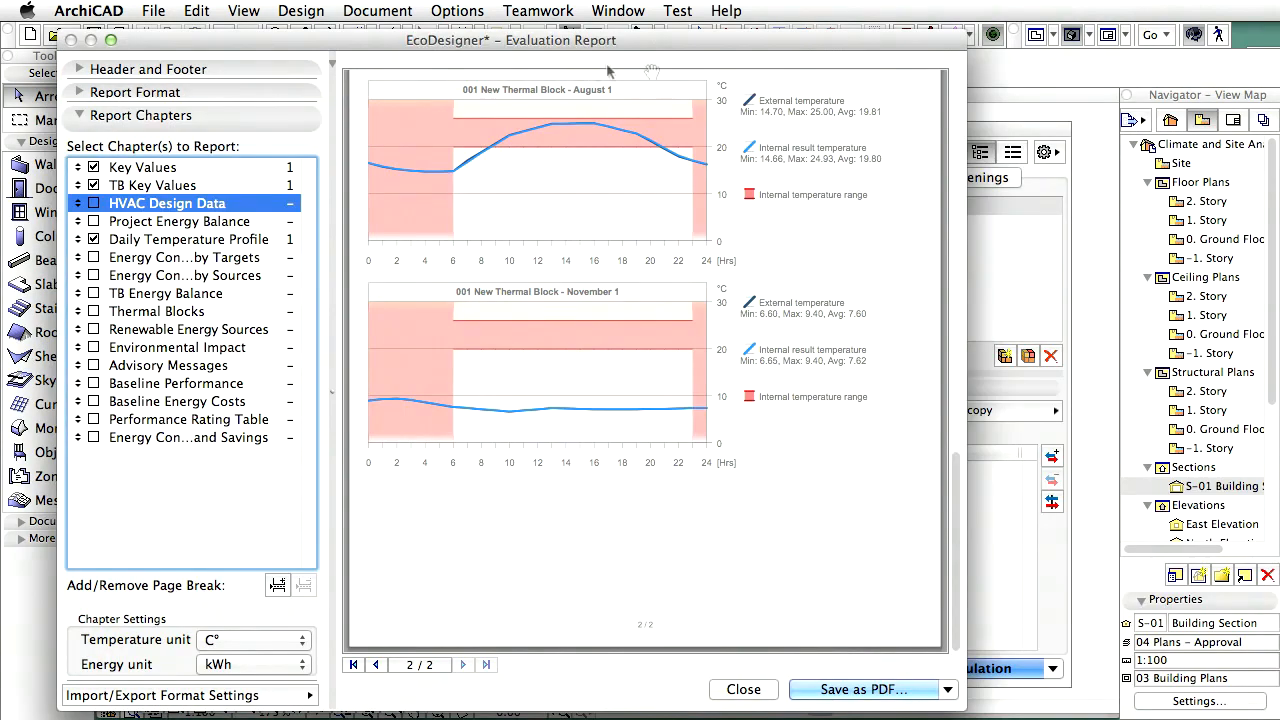
pyautogui.click(743, 689)
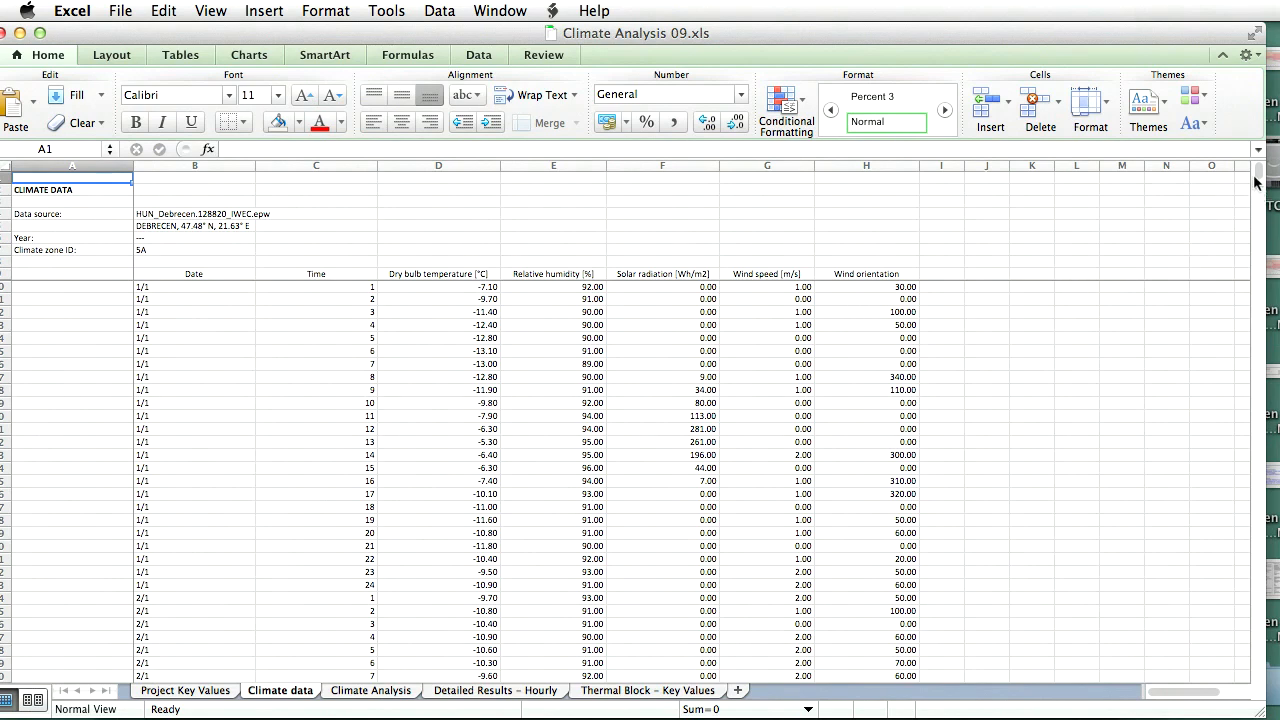
# - Examine the Climate data and Climate Analysis sheets of Climate Analysis 09.xls in Excel and switch to the Climate Analysis_TEMPLATE.xls workbook
pyautogui.moveTo(1262, 178); pyautogui.dragTo(1130, 185)
pyautogui.click(367, 691)
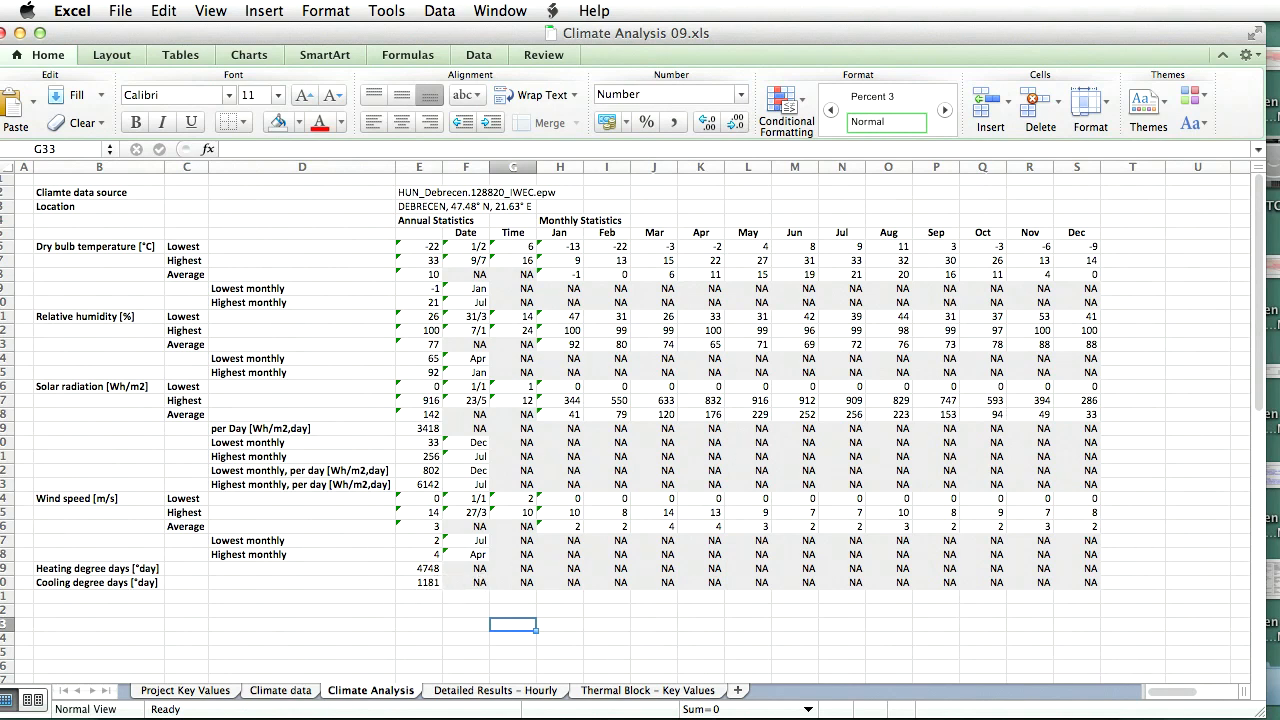
pyautogui.press('super+Tab')
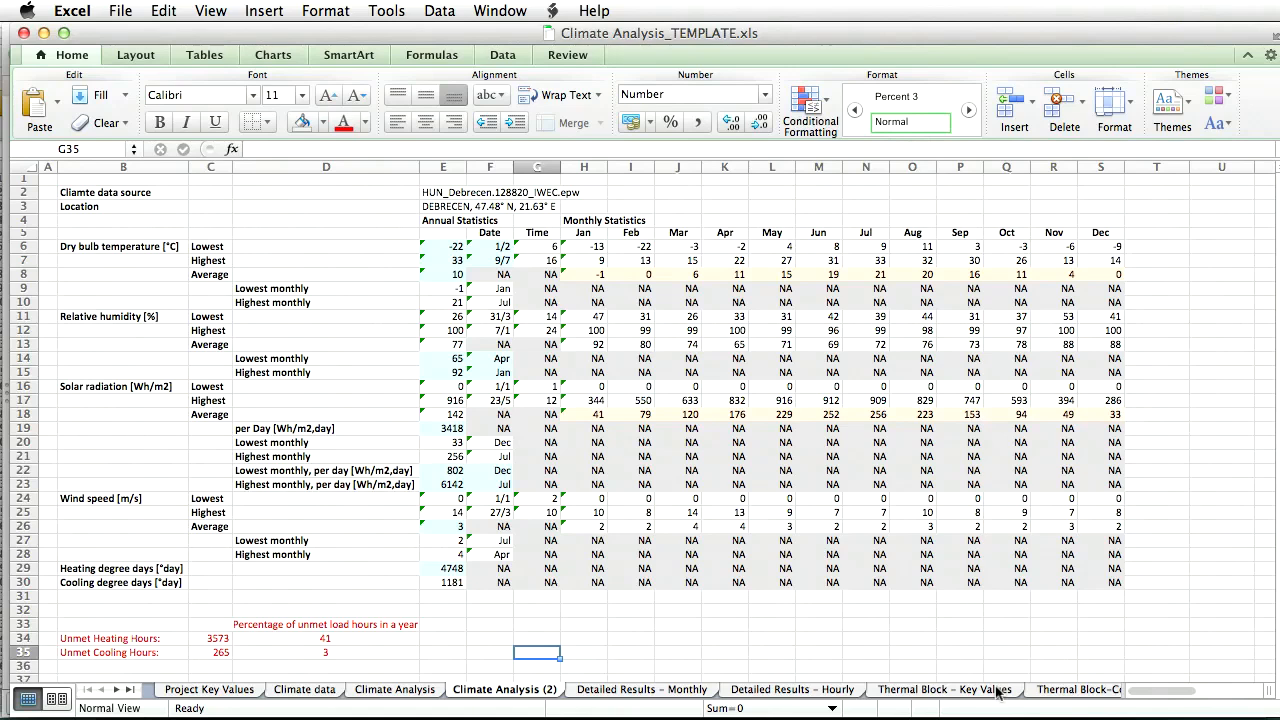
# - Examine the unmet heating and cooling hours on the Project Key Values sheet and return to the Climate Analysis (2) sheet
pyautogui.click(200, 690)
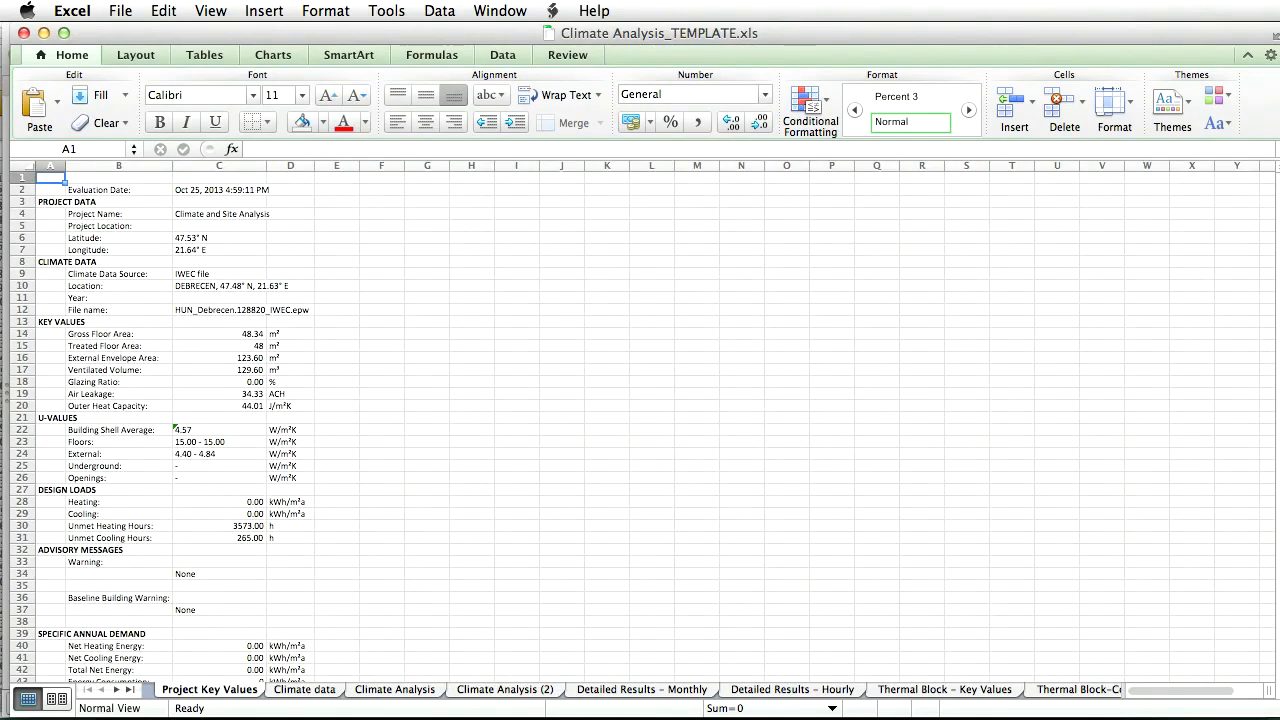
pyautogui.scroll(-2, 1276, 263)
pyautogui.scroll(-3, 1276, 263)
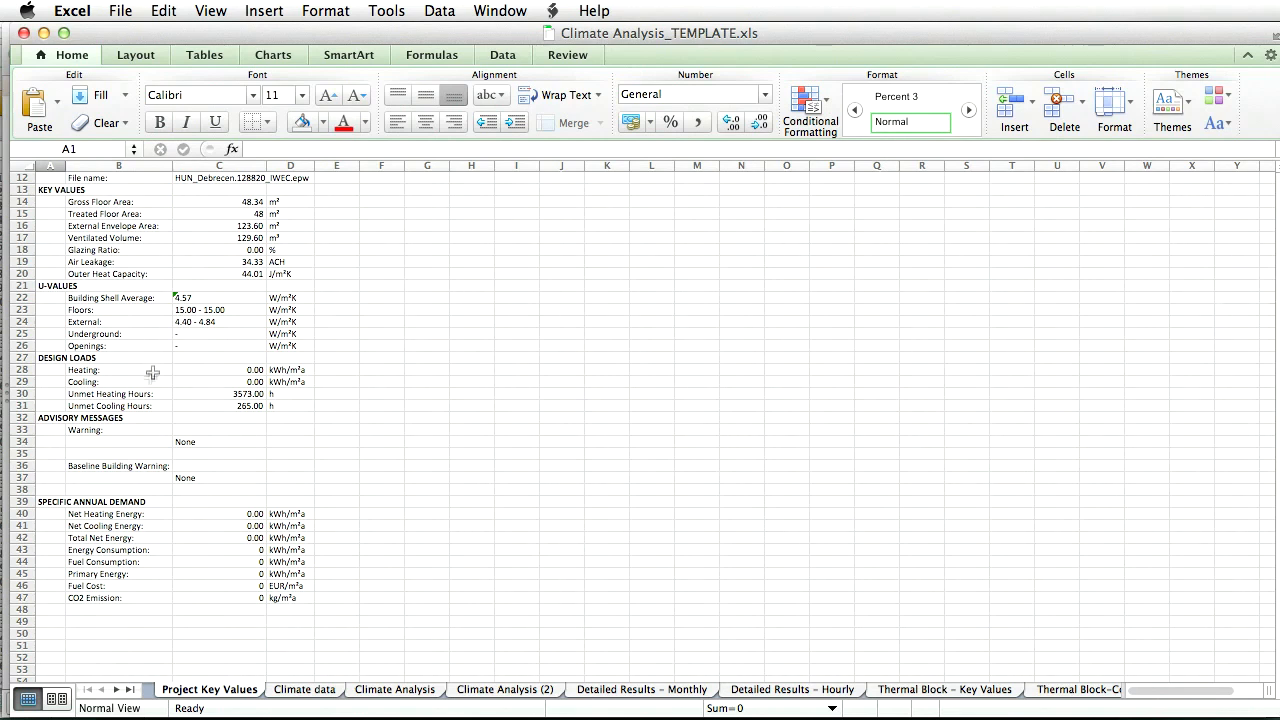
pyautogui.moveTo(143, 390); pyautogui.dragTo(246, 402)
pyautogui.click(504, 689)
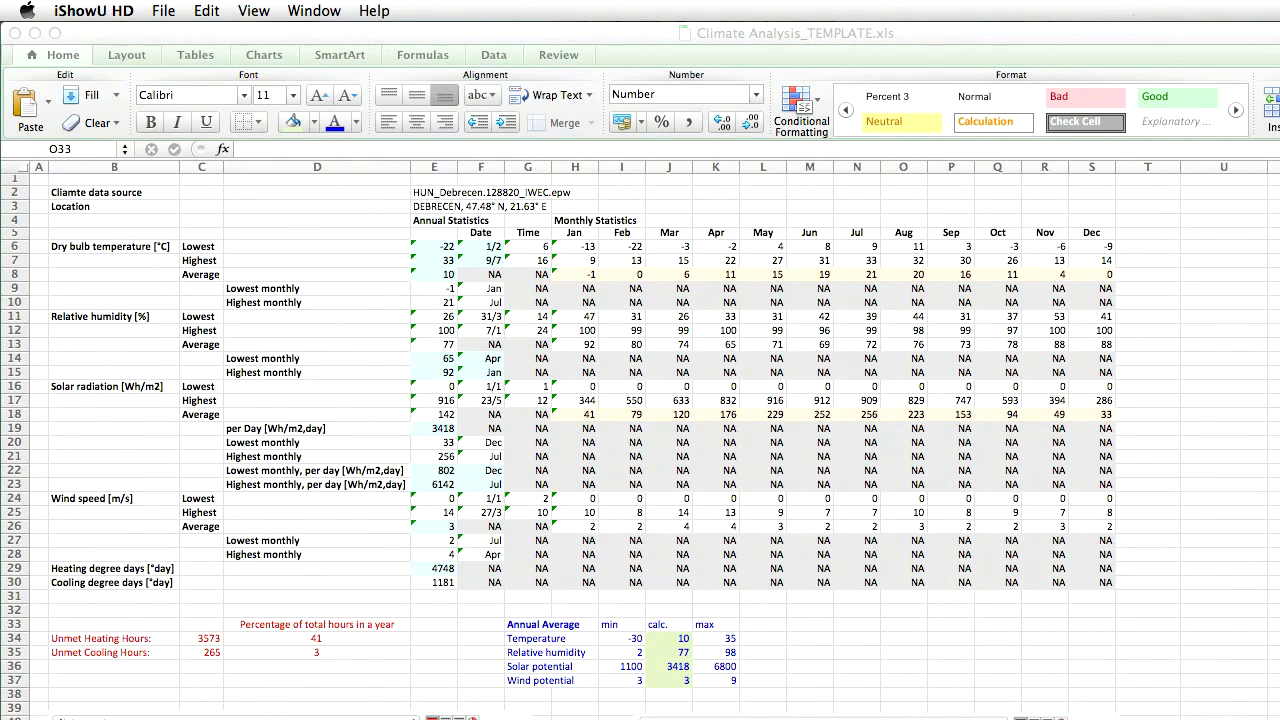
# - Examine the annual average table and the air temperature, solar radiation, relative humidity and wind speed charts on the analysis sheet
pyautogui.click(810, 666)
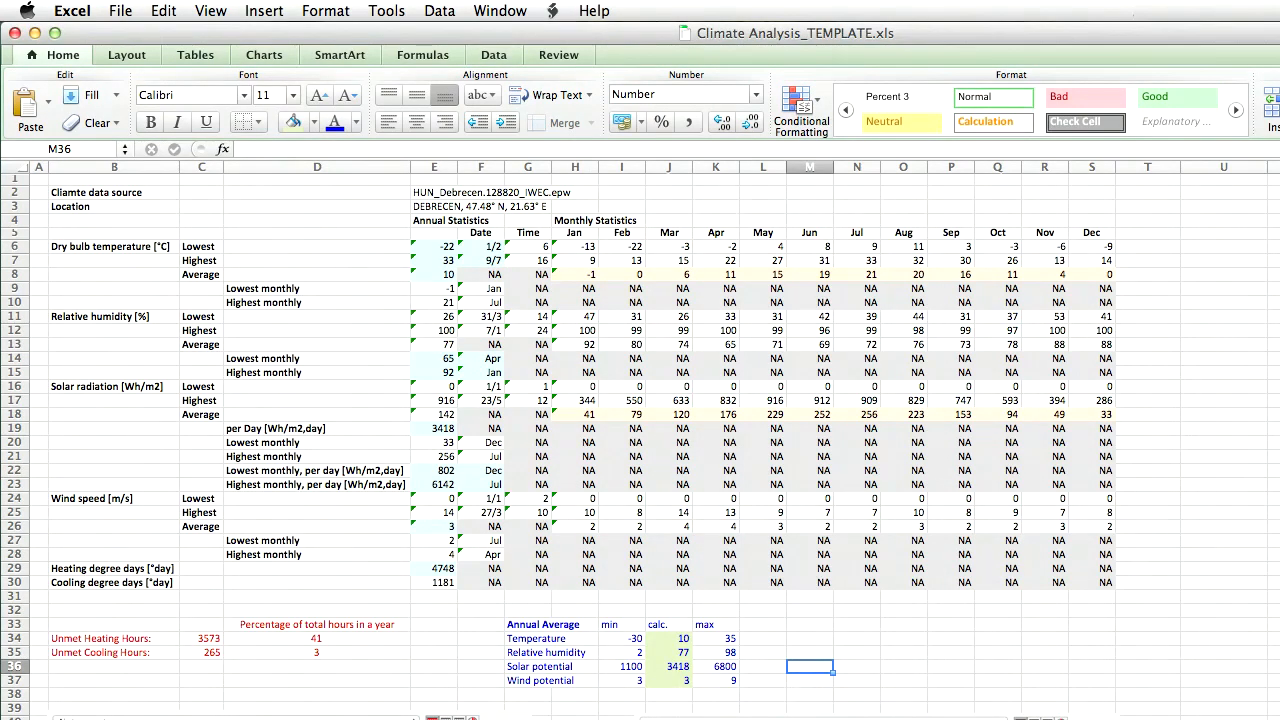
pyautogui.scroll(-6, 640, 446)
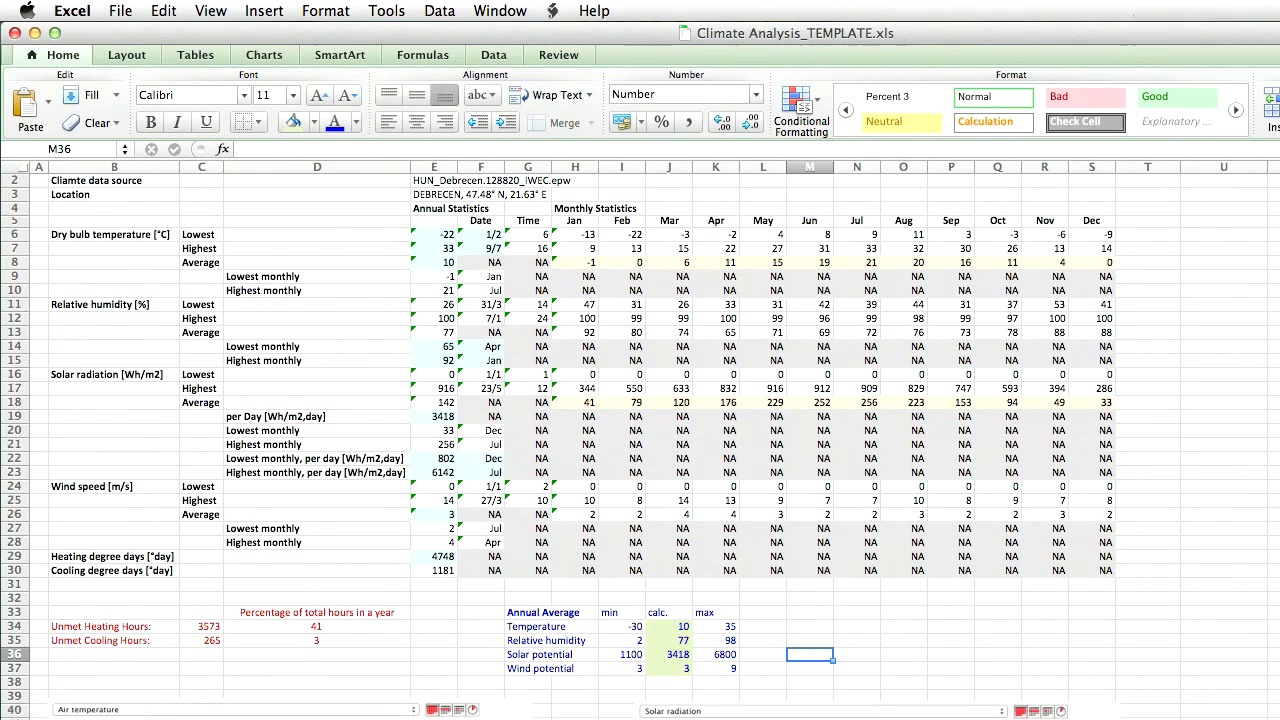
pyautogui.scroll(-6, 640, 446)
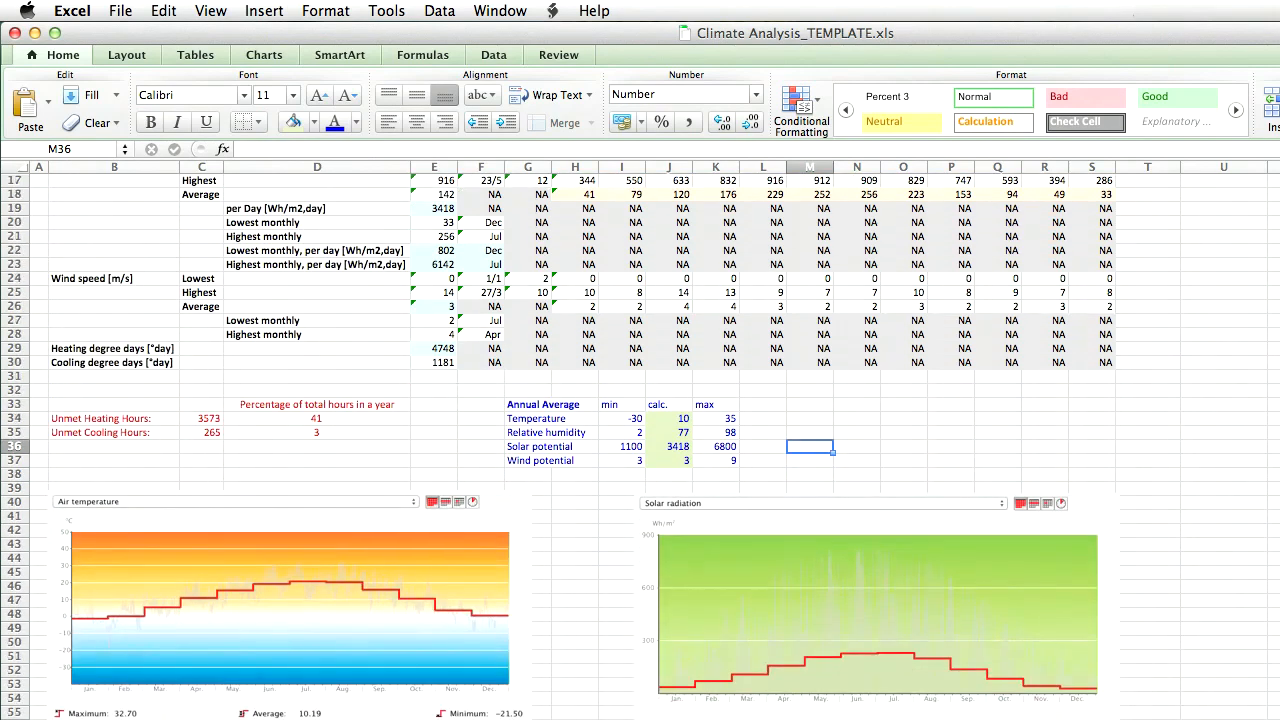
pyautogui.scroll(-2, 1051, 496)
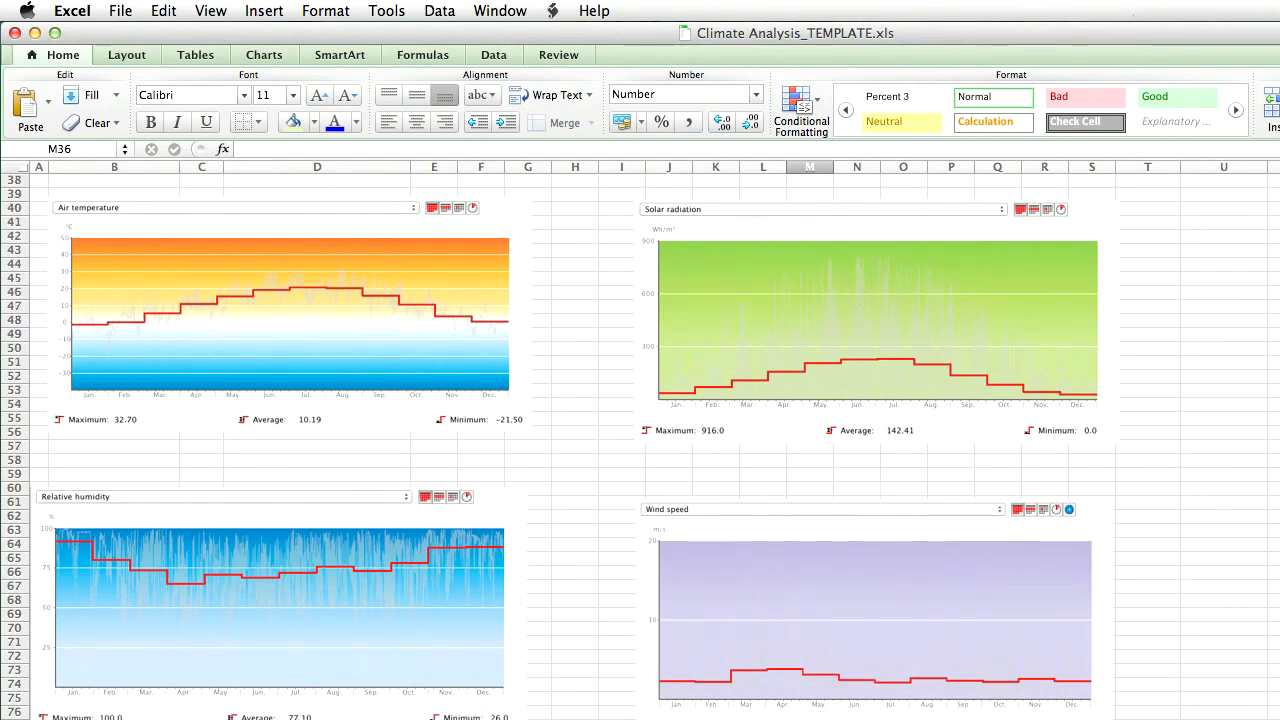
pyautogui.scroll(-1, 1268, 355)
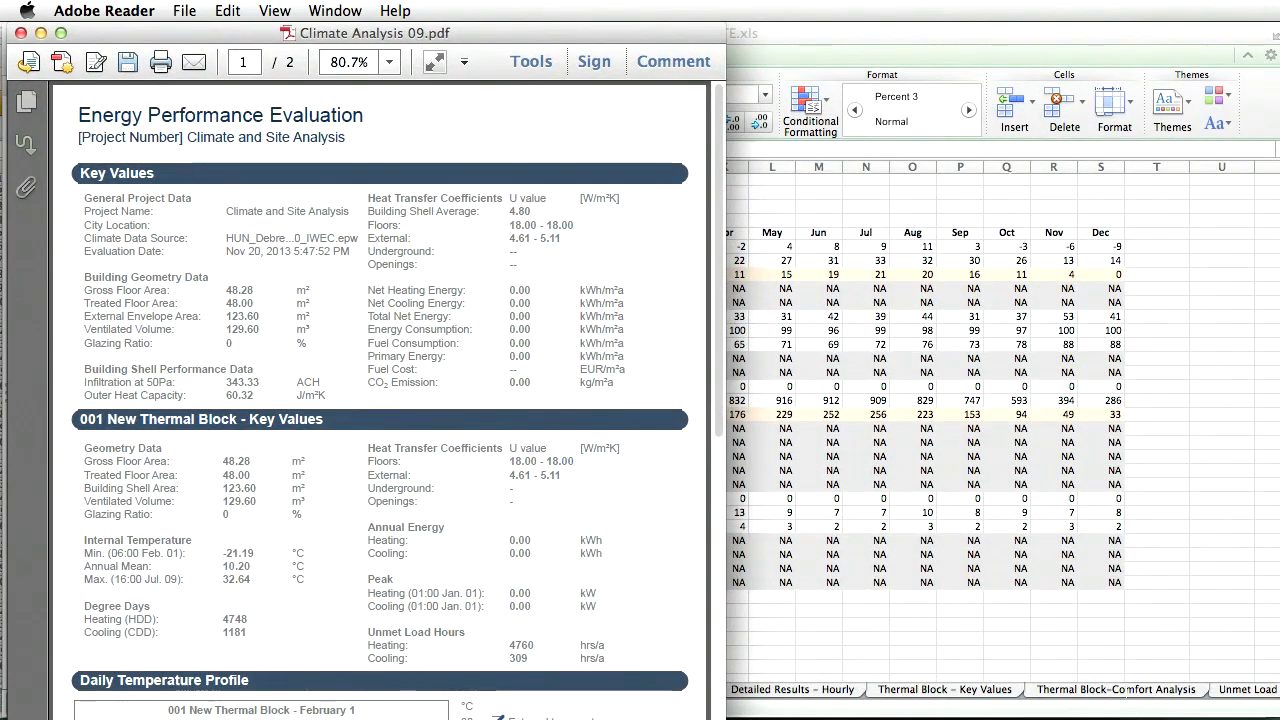
# - Widen the Climate Analysis 09.pdf window in Adobe Reader and examine the project and thermal block key values
pyautogui.moveTo(725, 716); pyautogui.dragTo(1278, 716)
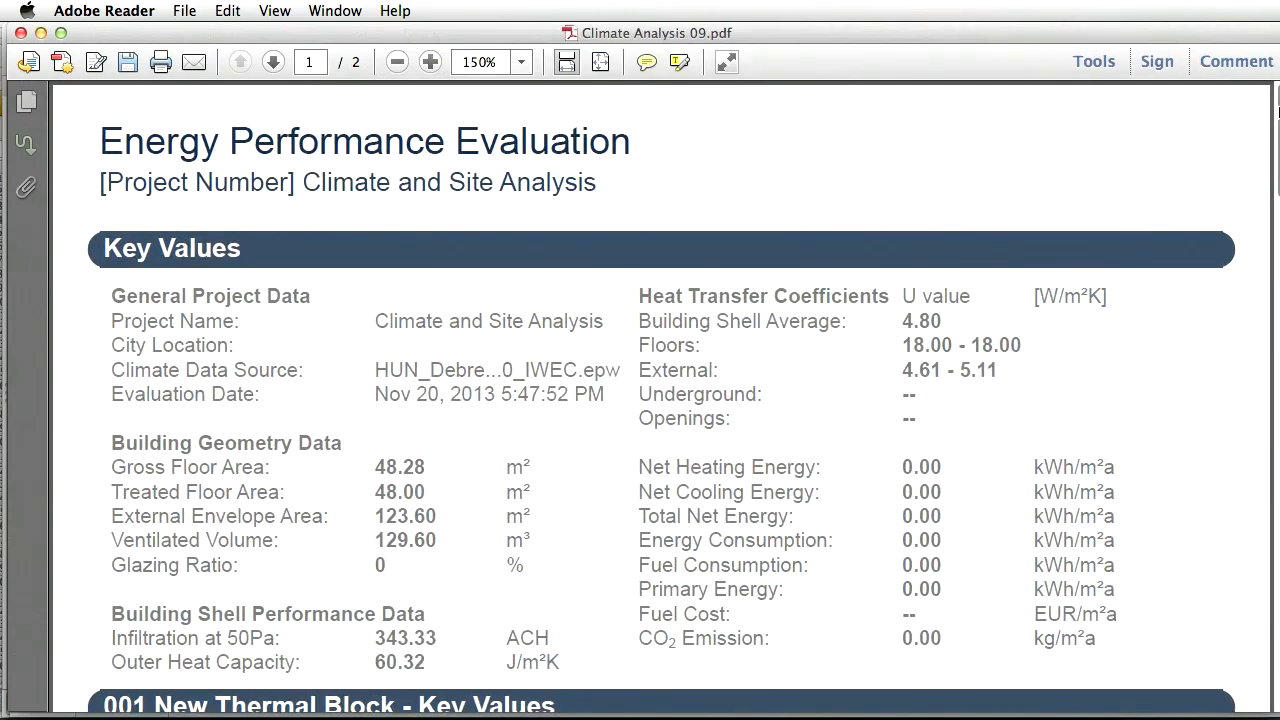
pyautogui.moveTo(1278, 103); pyautogui.dragTo(1251, 116)
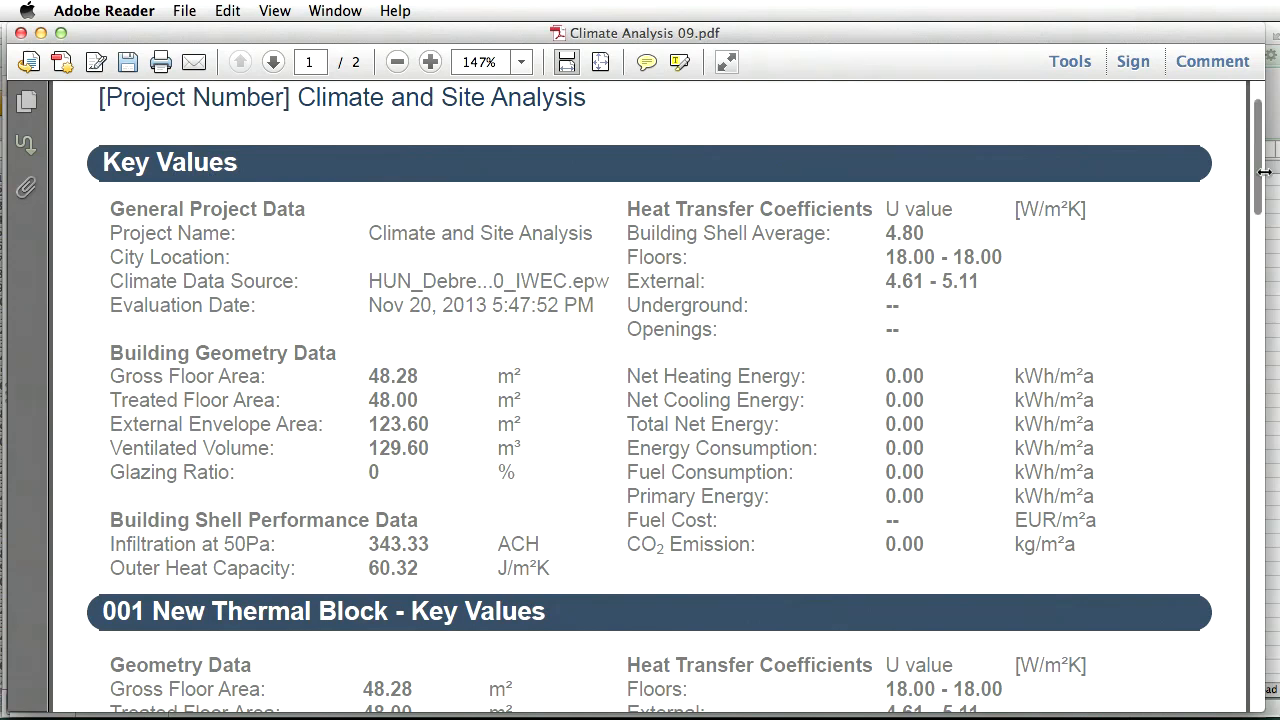
pyautogui.moveTo(1260, 174); pyautogui.dragTo(1225, 250)
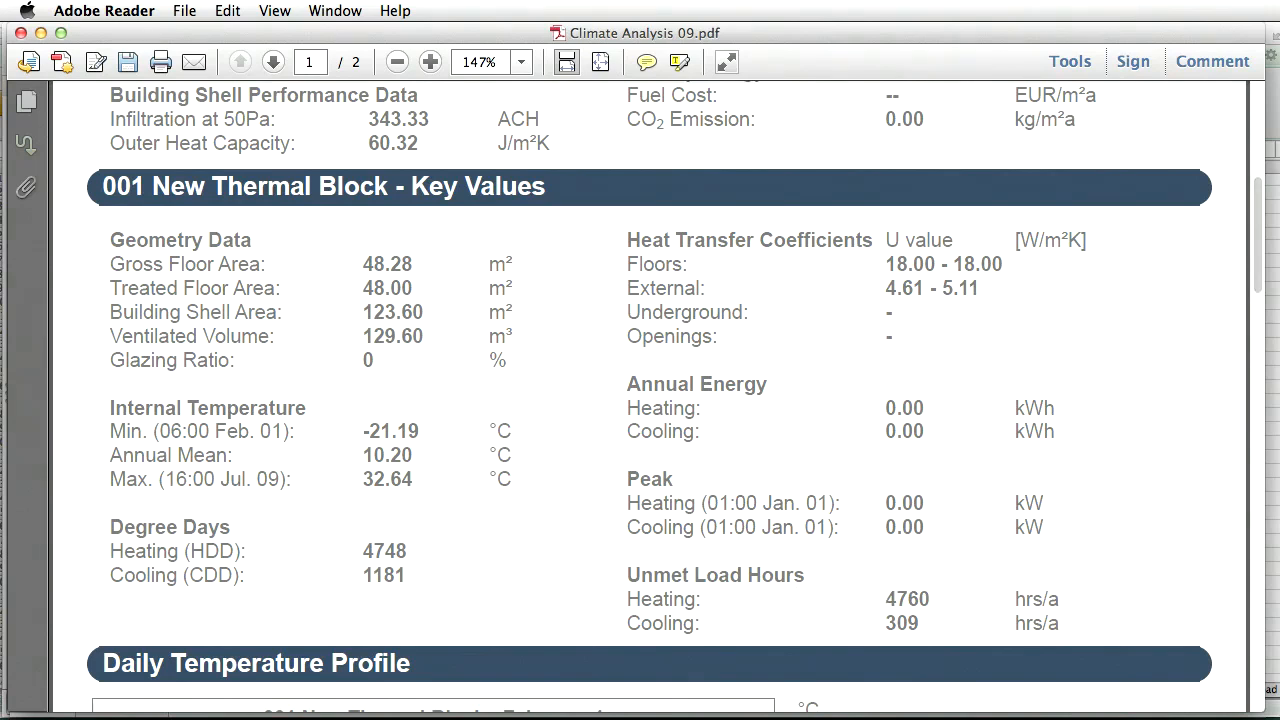
# - Examine the thermal block's daily temperature profiles for February 1, May 1, August 1 and November 1 in the PDF report
pyautogui.moveTo(1257, 246); pyautogui.dragTo(1155, 343)
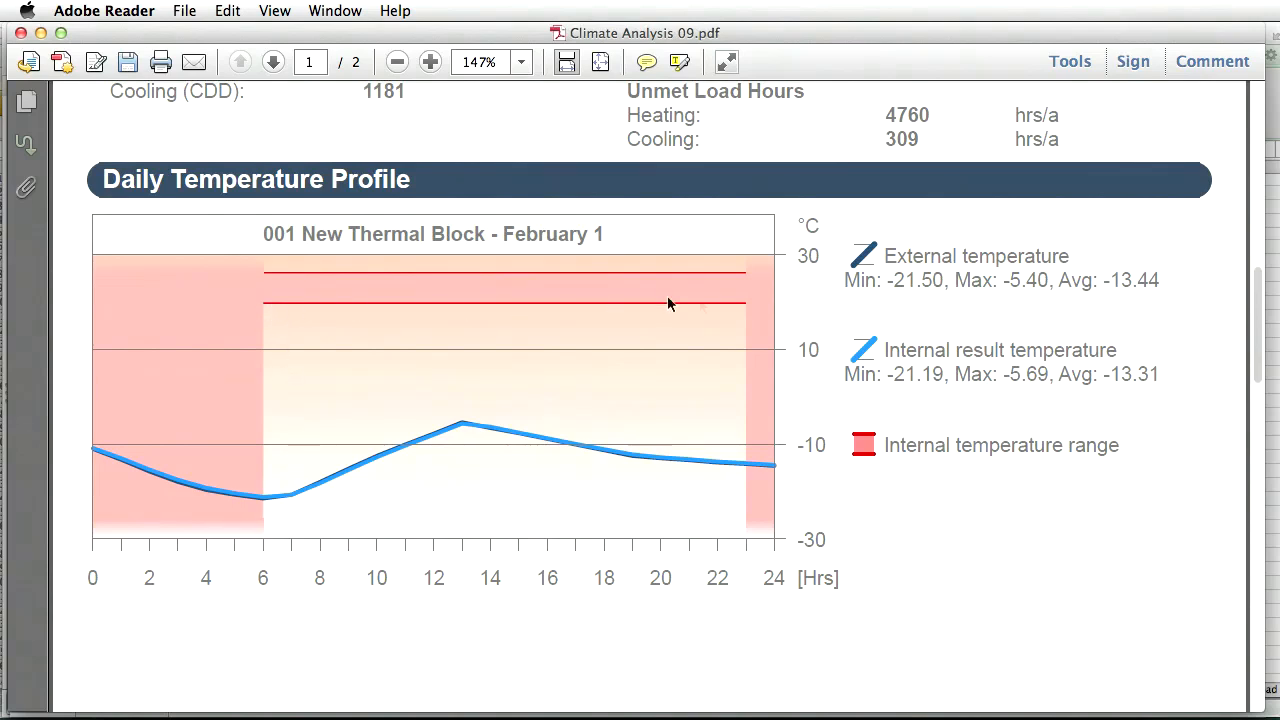
pyautogui.moveTo(1257, 285); pyautogui.dragTo(1223, 398)
pyautogui.scroll(-6, 1223, 398)
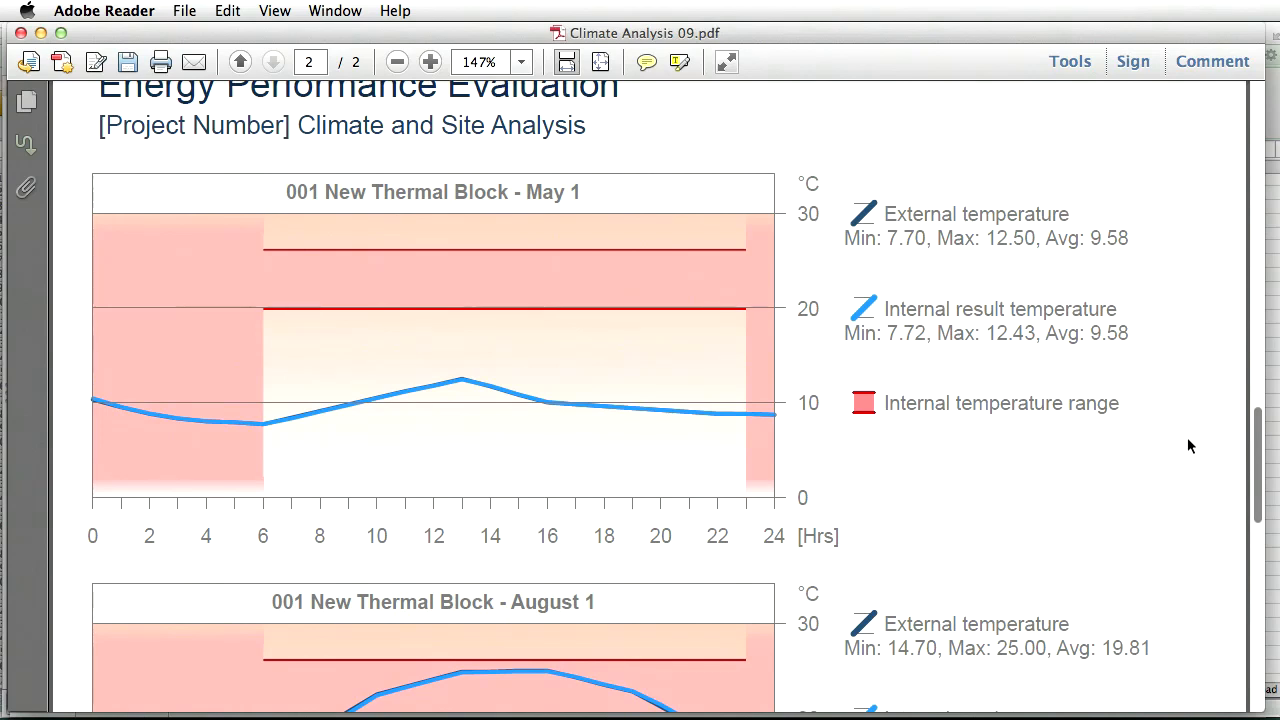
pyautogui.moveTo(1257, 475); pyautogui.dragTo(1257, 534)
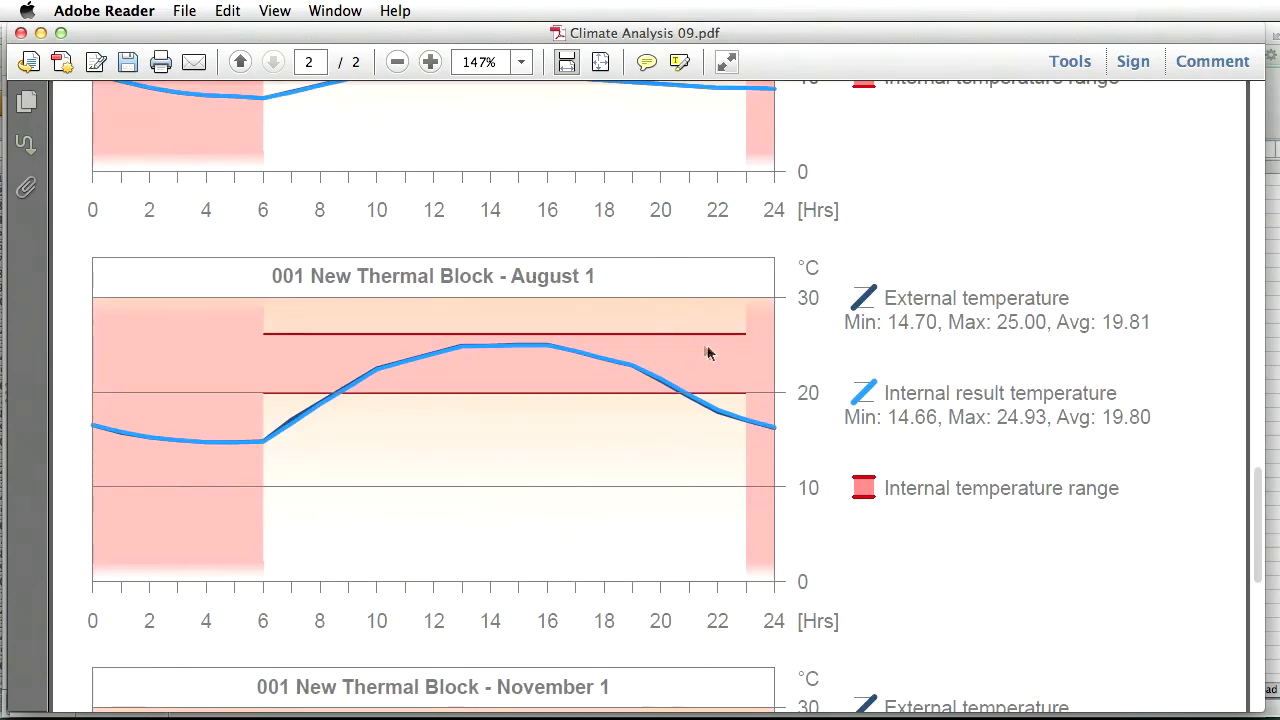
pyautogui.scroll(-10, 1230, 545)
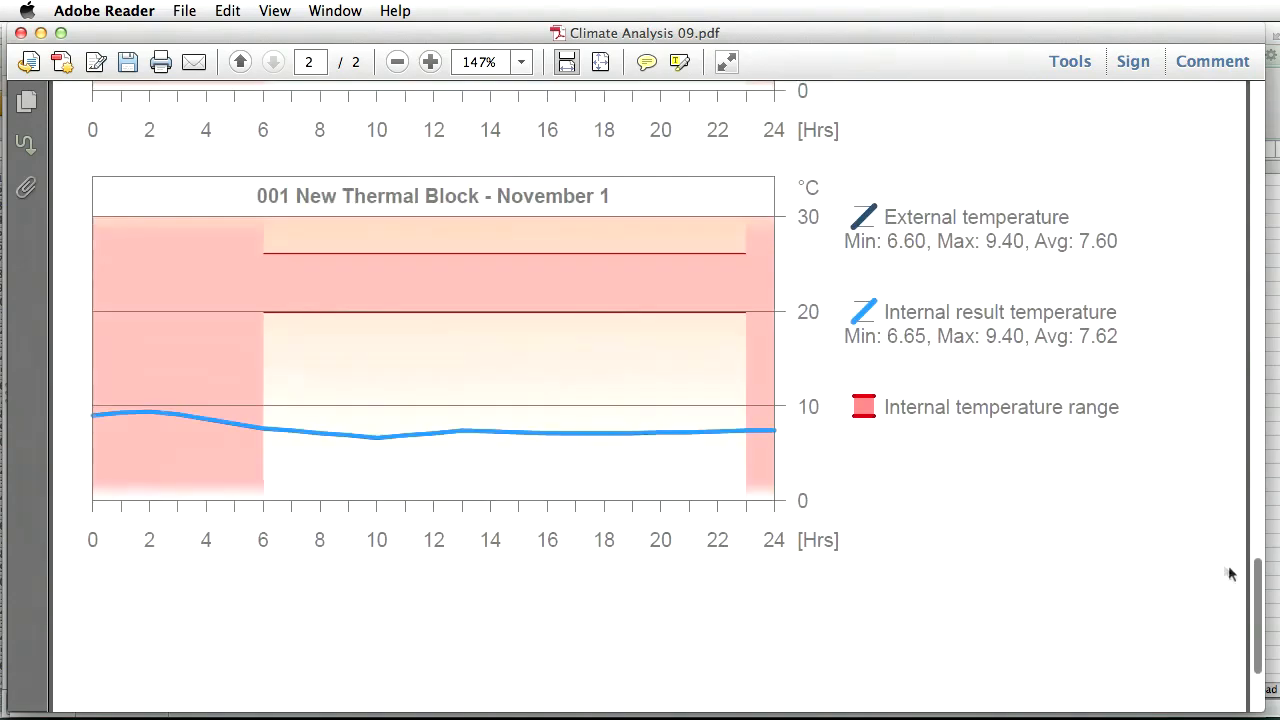